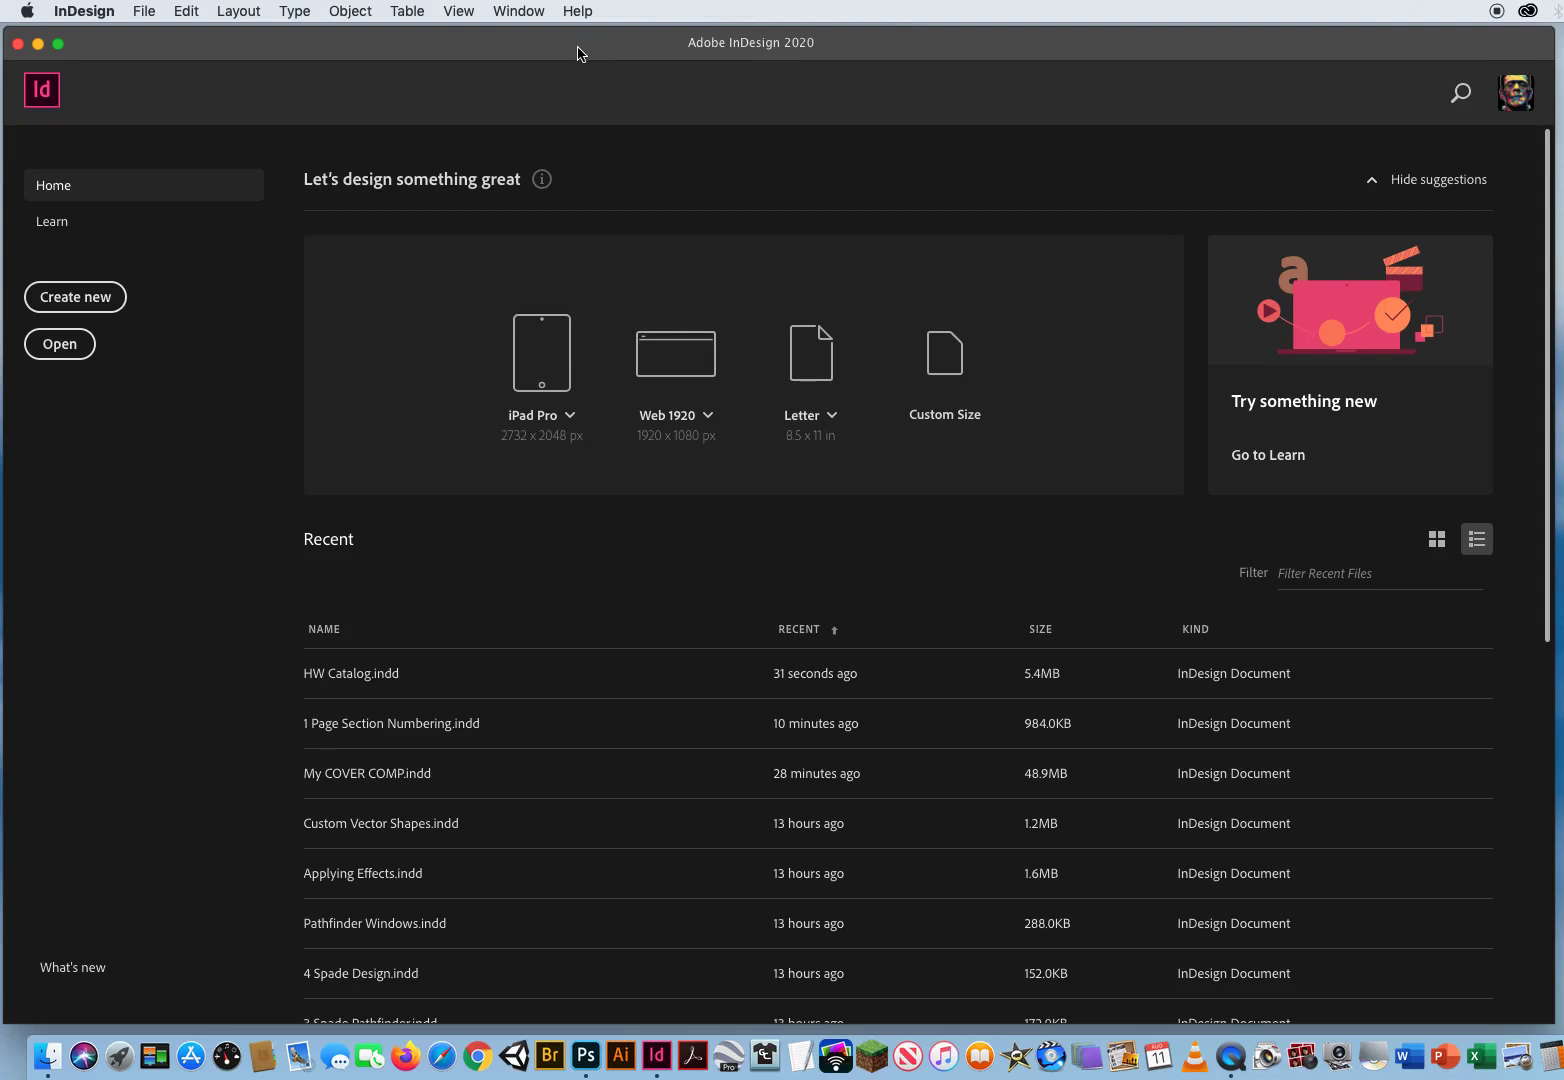
In File > Open, browse to ID CH.10 Finishing Jobs > 1 Page Sections Demo and select HW Catalog.indd.
{"action": "left_click", "coordinate": [145, 11]}
{"action": "left_click", "coordinate": [160, 54]}
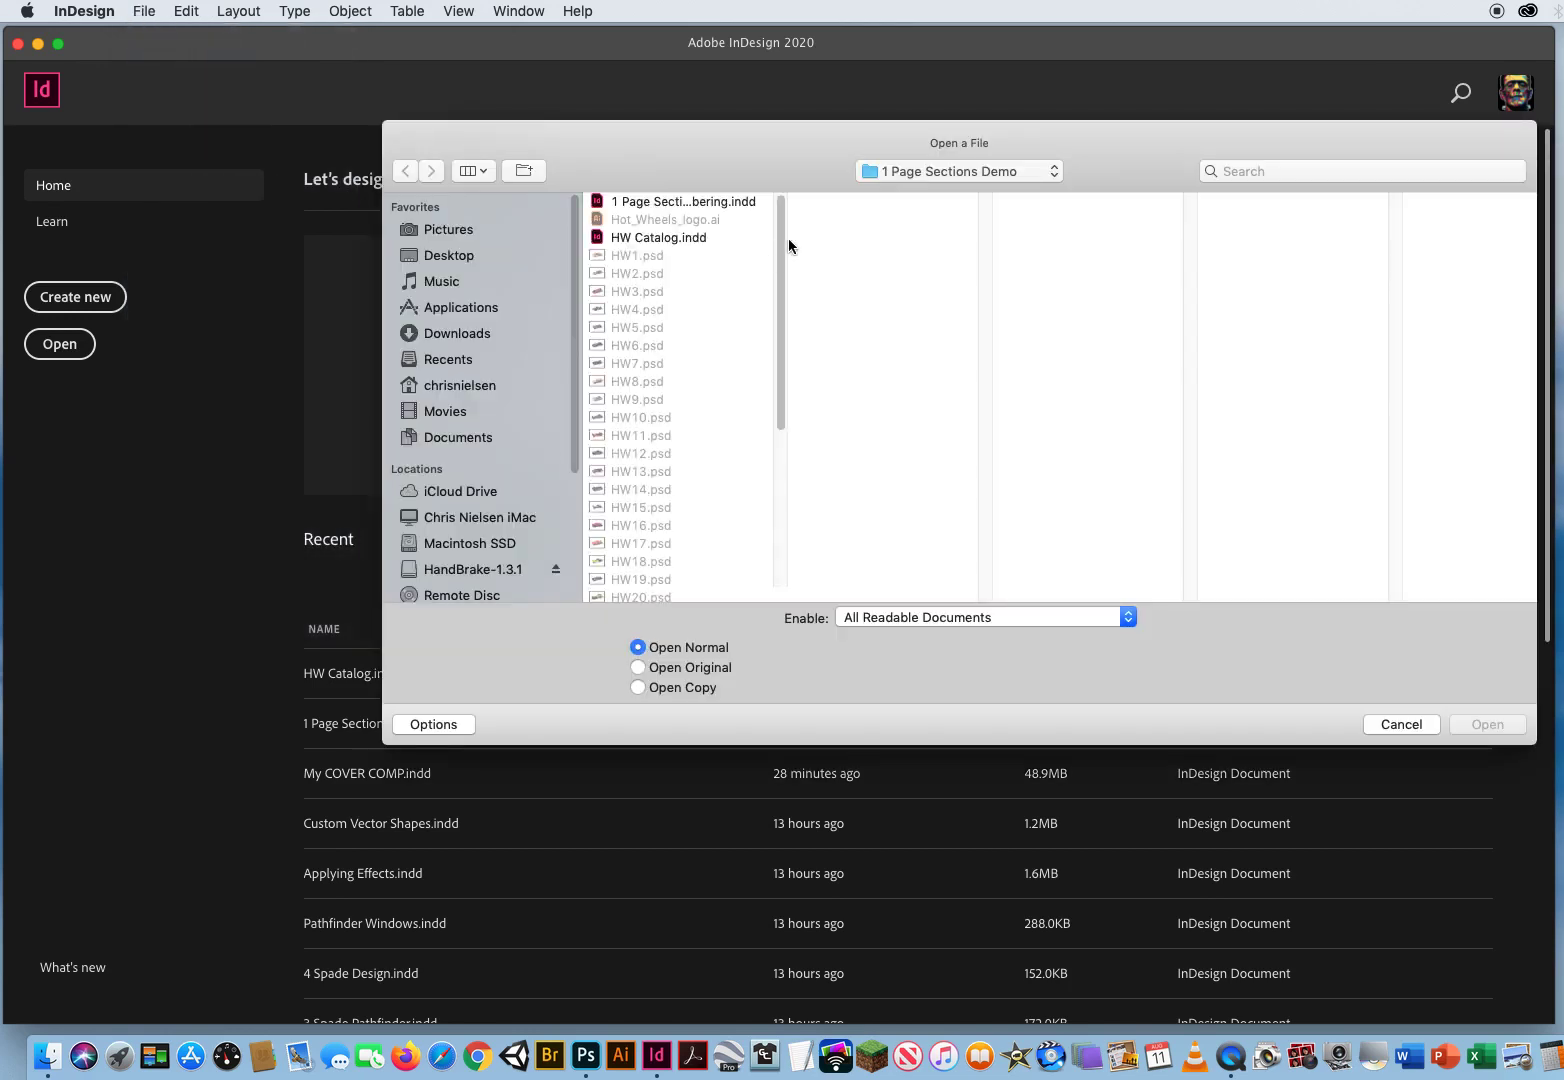
{"action": "left_click", "coordinate": [918, 172]}
{"action": "left_click", "coordinate": [924, 189]}
{"action": "left_click", "coordinate": [1084, 202]}
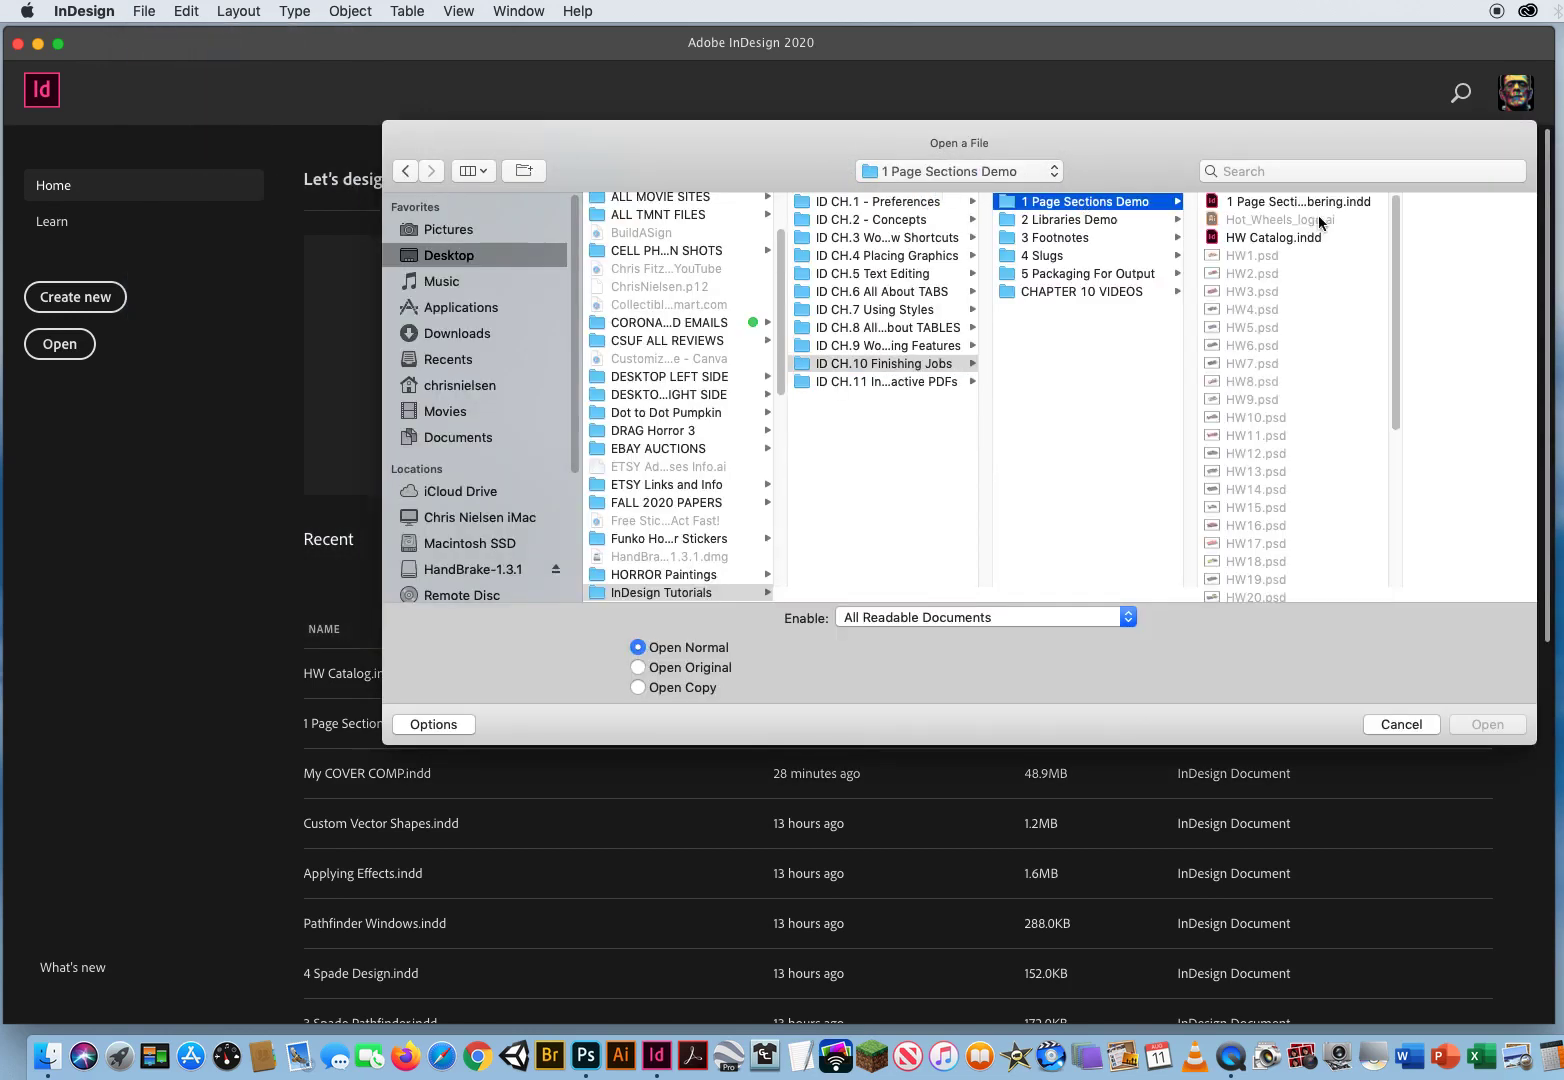
{"action": "left_click", "coordinate": [1256, 240]}
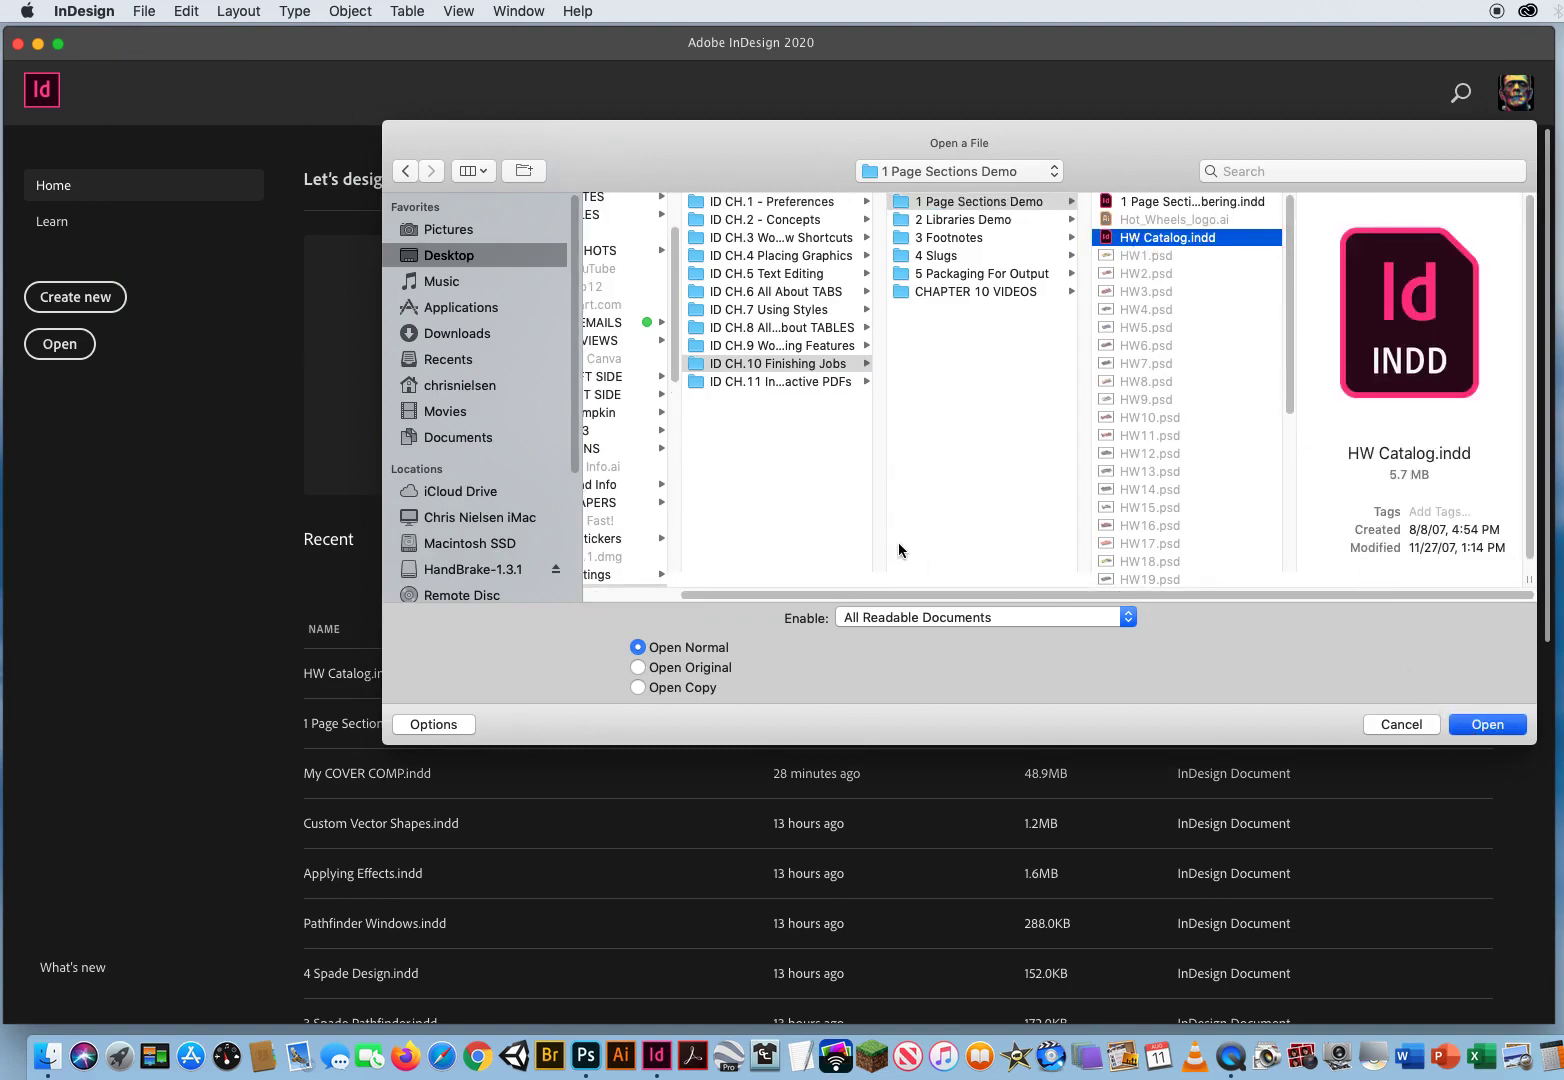
Open HW Catalog.indd and zoom out to 25% to see many spreads.
{"action": "key", "text": "Return"}
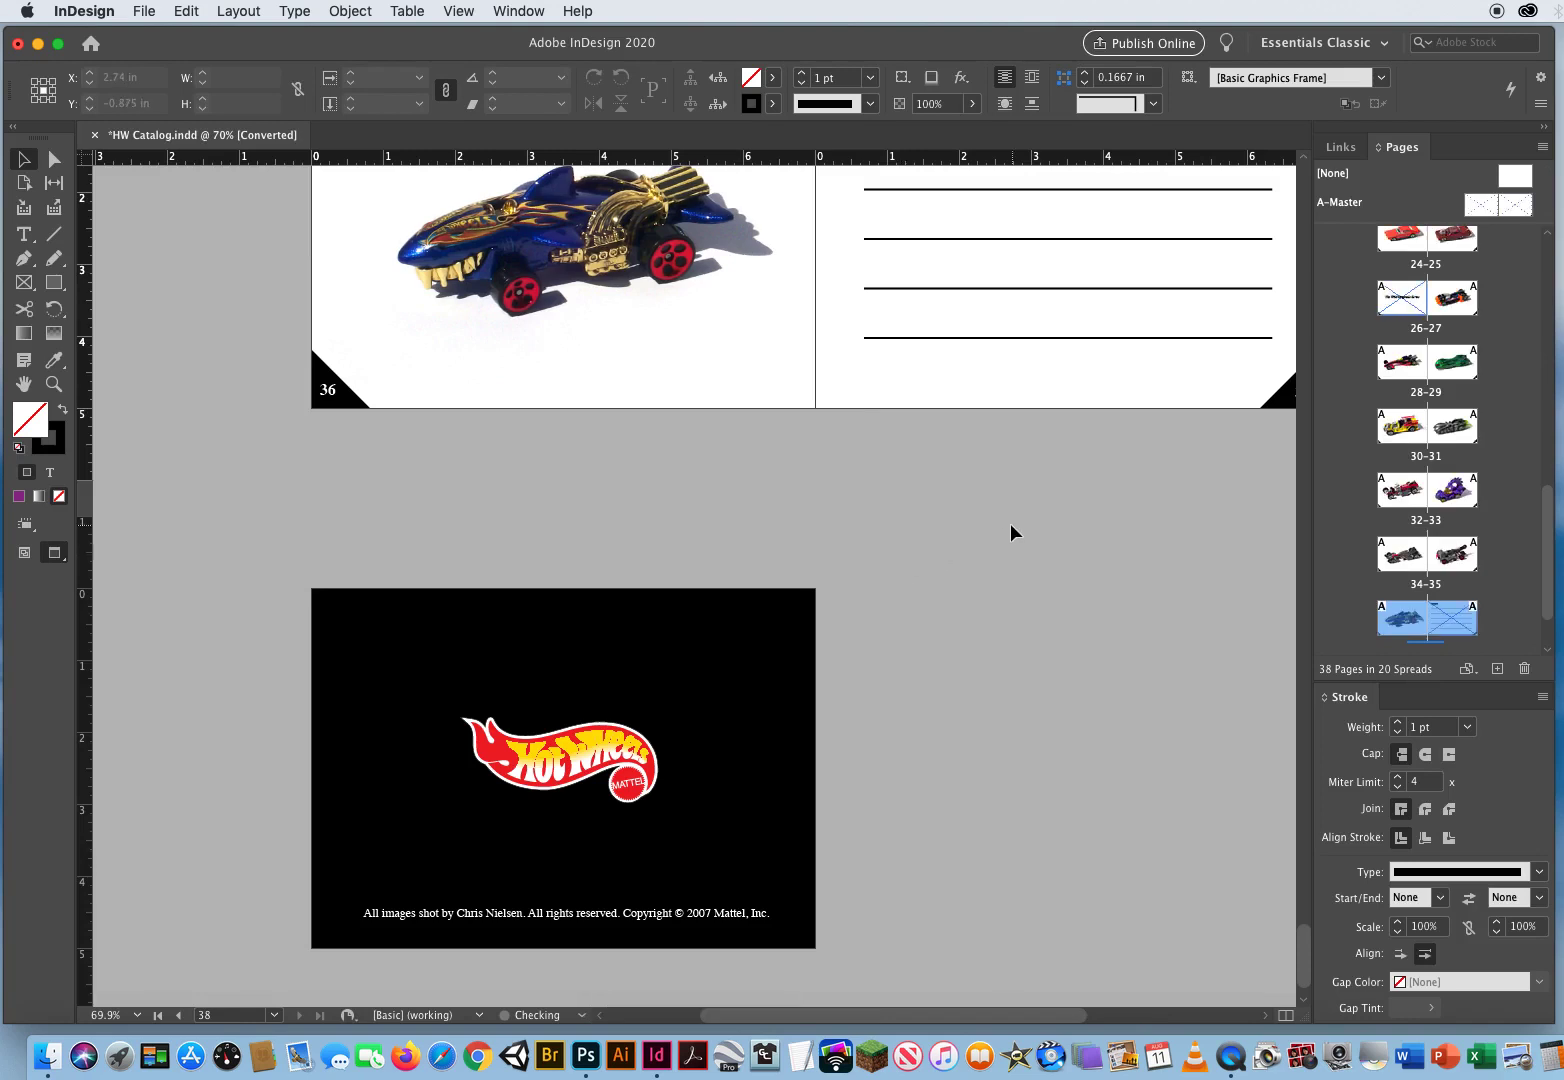
{"action": "left_click", "coordinate": [54, 383]}
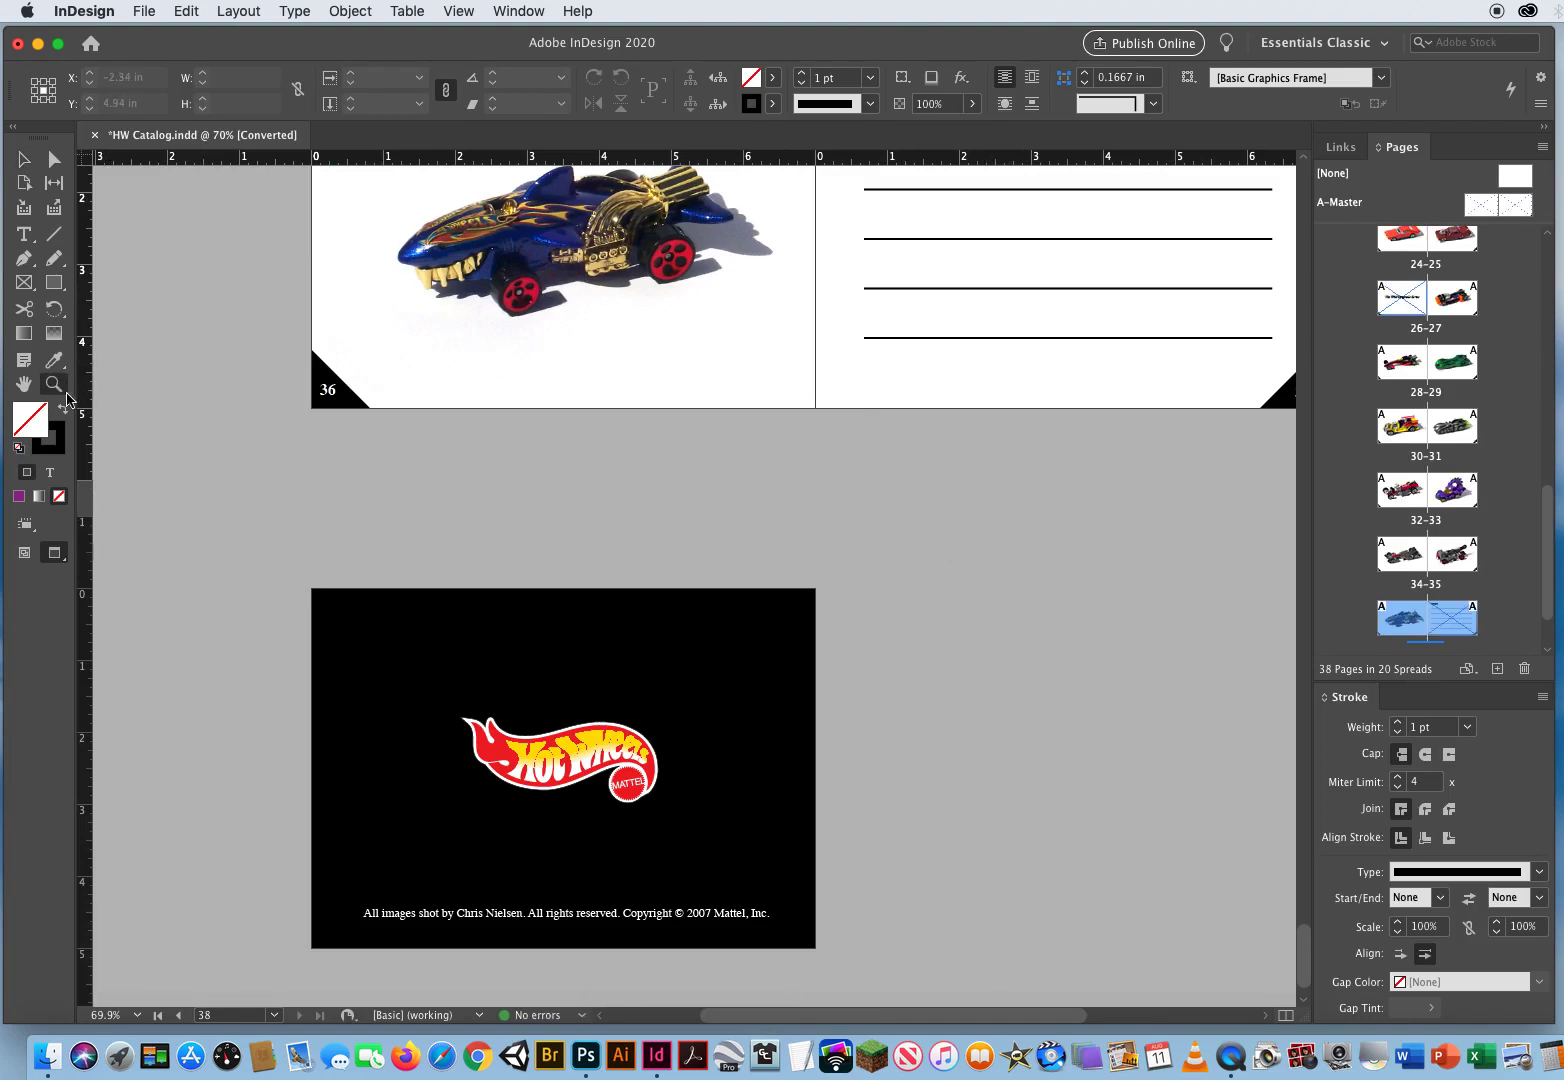
{"action": "left_click", "coordinate": [752, 342], "text": "alt"}
{"action": "left_click", "coordinate": [732, 442], "text": "alt"}
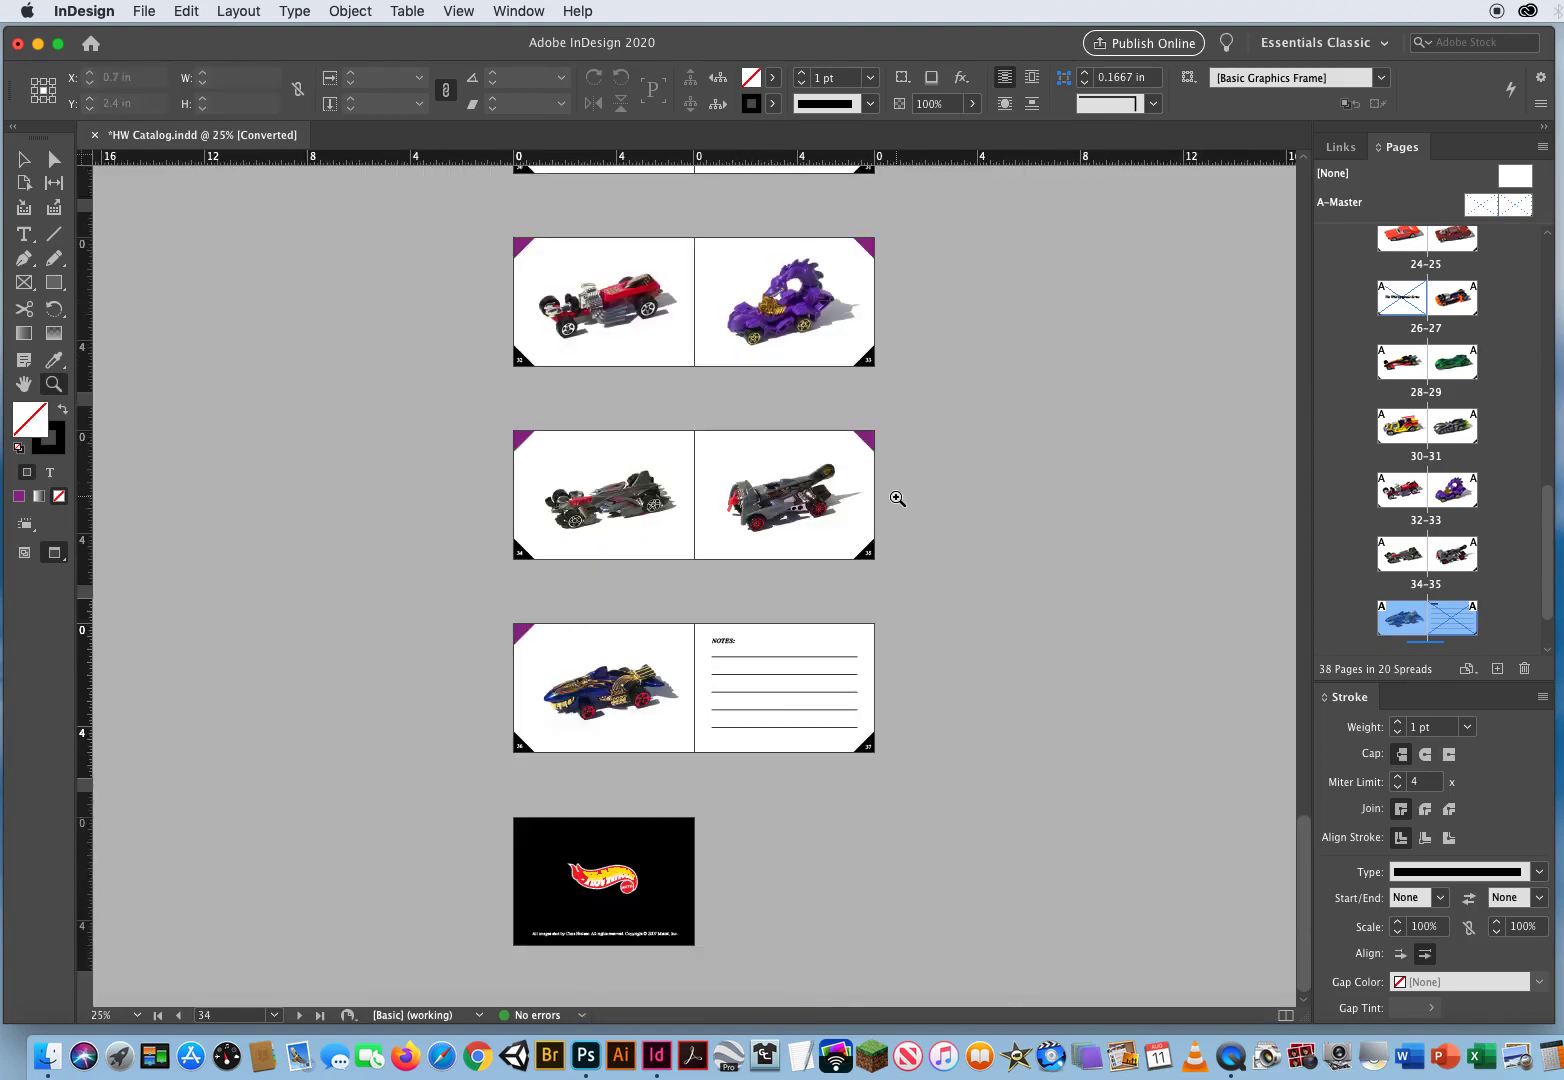
Scroll up through the colour-coded series spreads to the catalog cover.
{"action": "left_click_drag", "start_coordinate": [1304, 871], "coordinate": [1299, 808]}
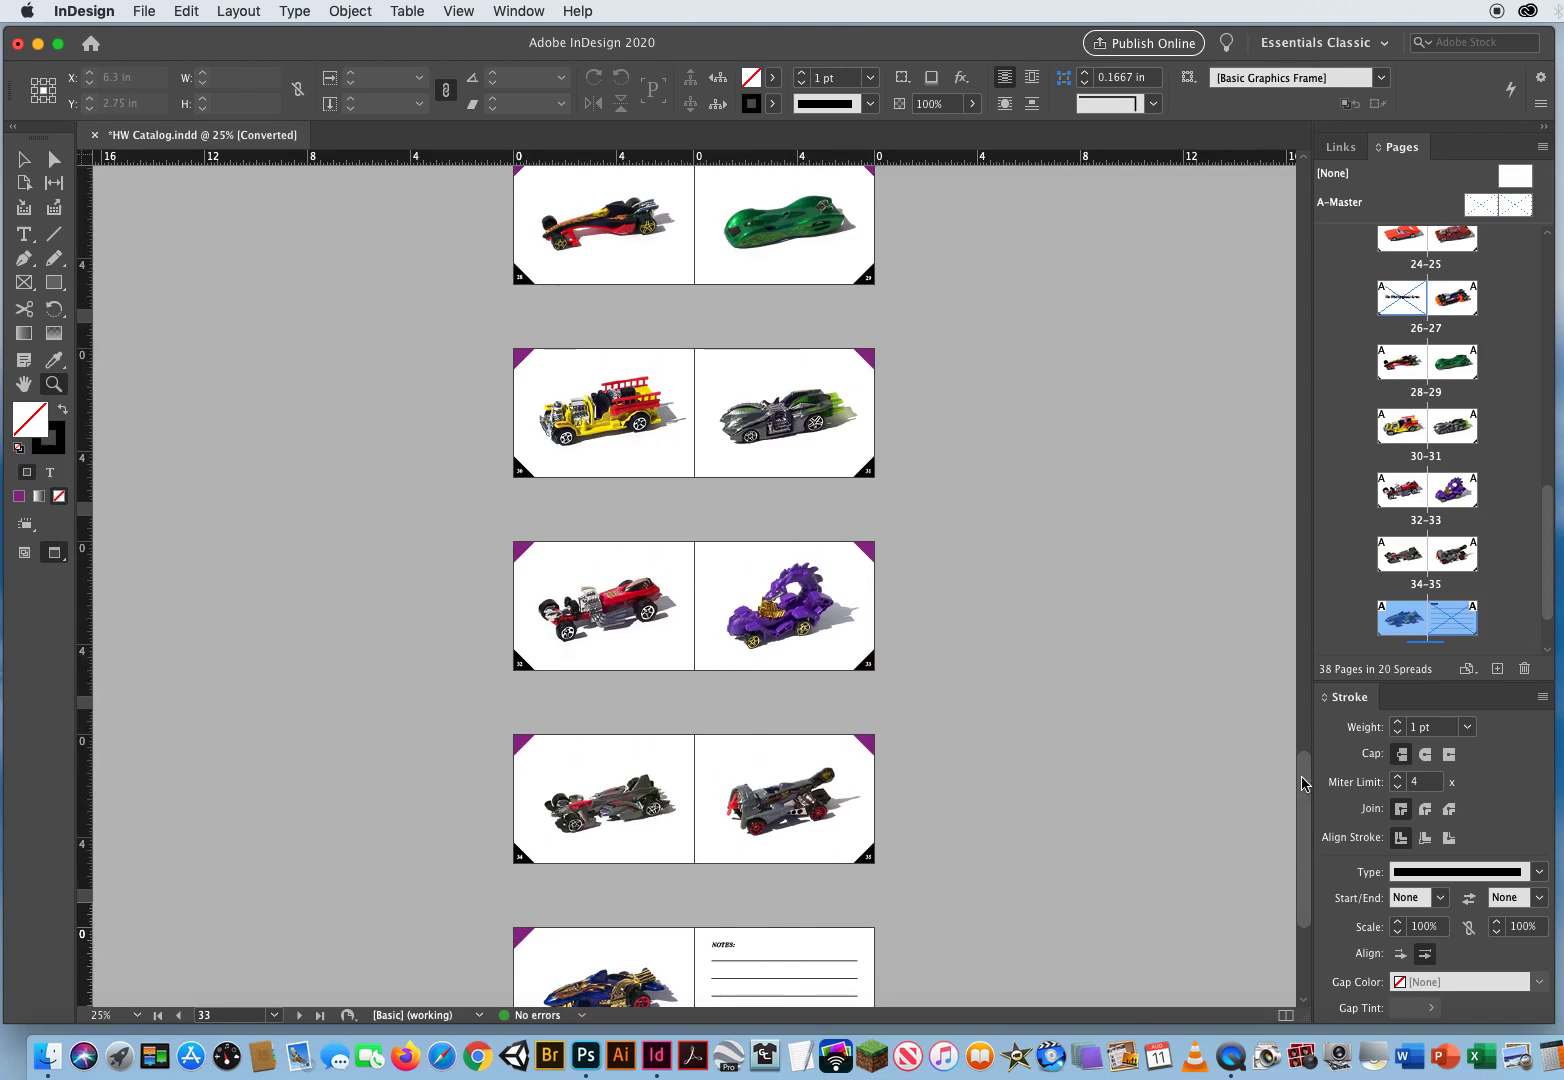
{"action": "left_click_drag", "start_coordinate": [1303, 778], "coordinate": [1290, 578]}
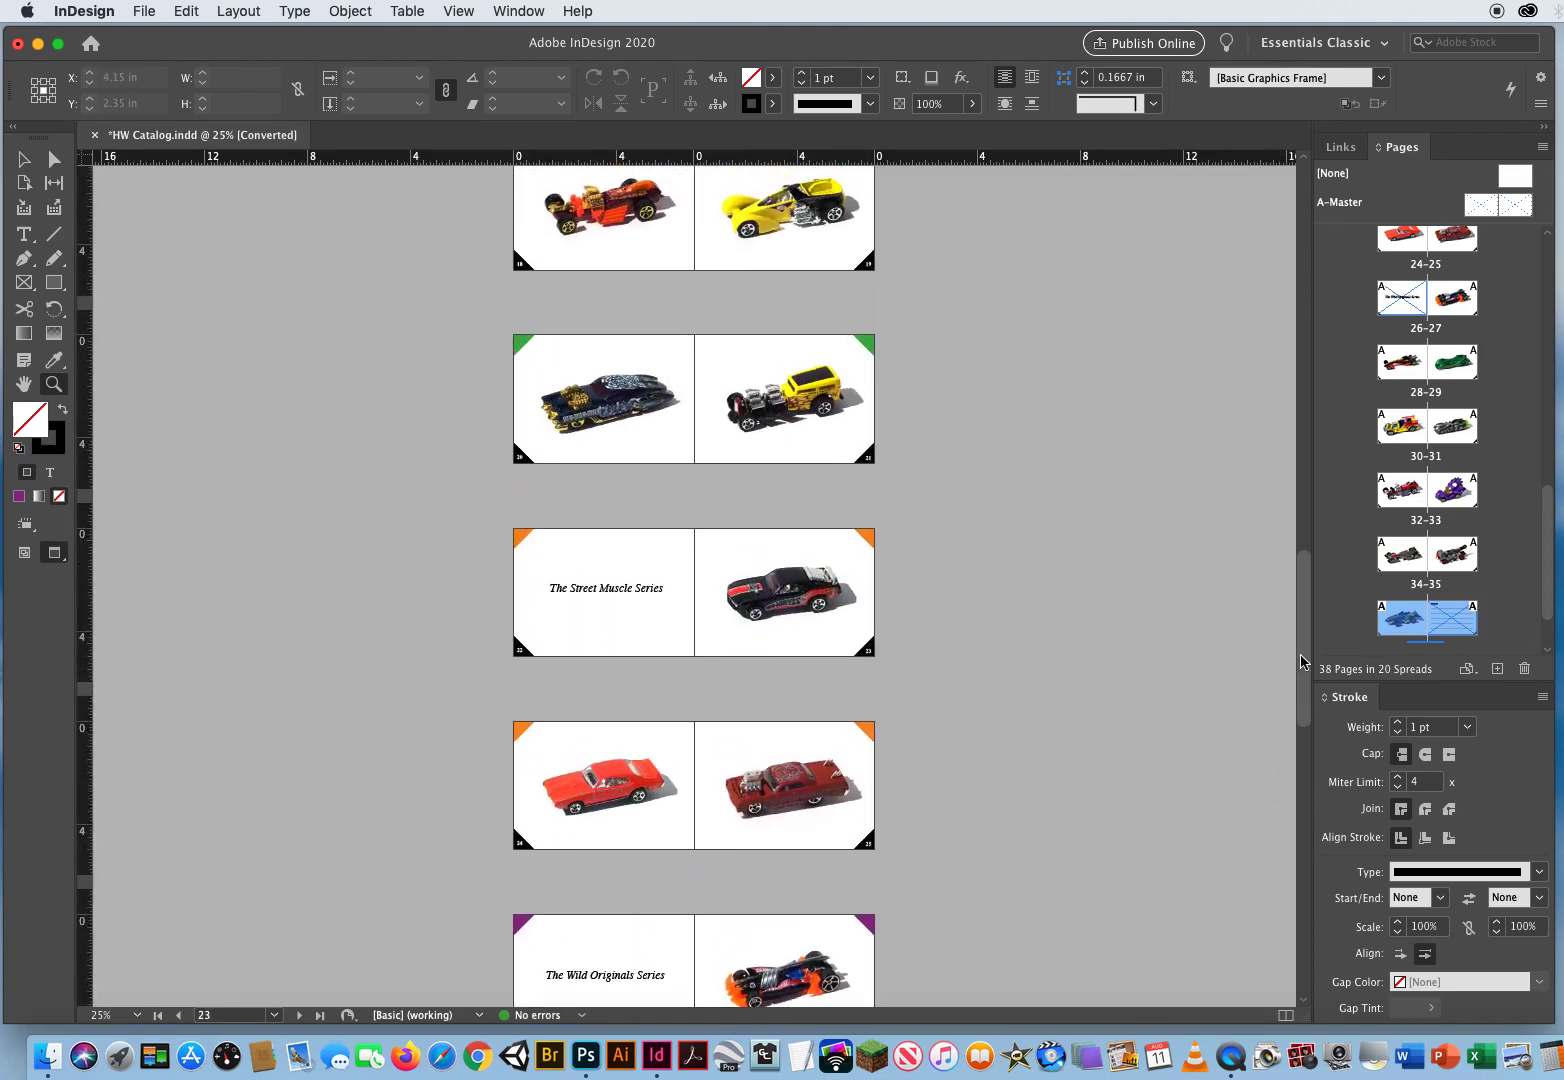
{"action": "left_click_drag", "start_coordinate": [1303, 661], "coordinate": [729, 454]}
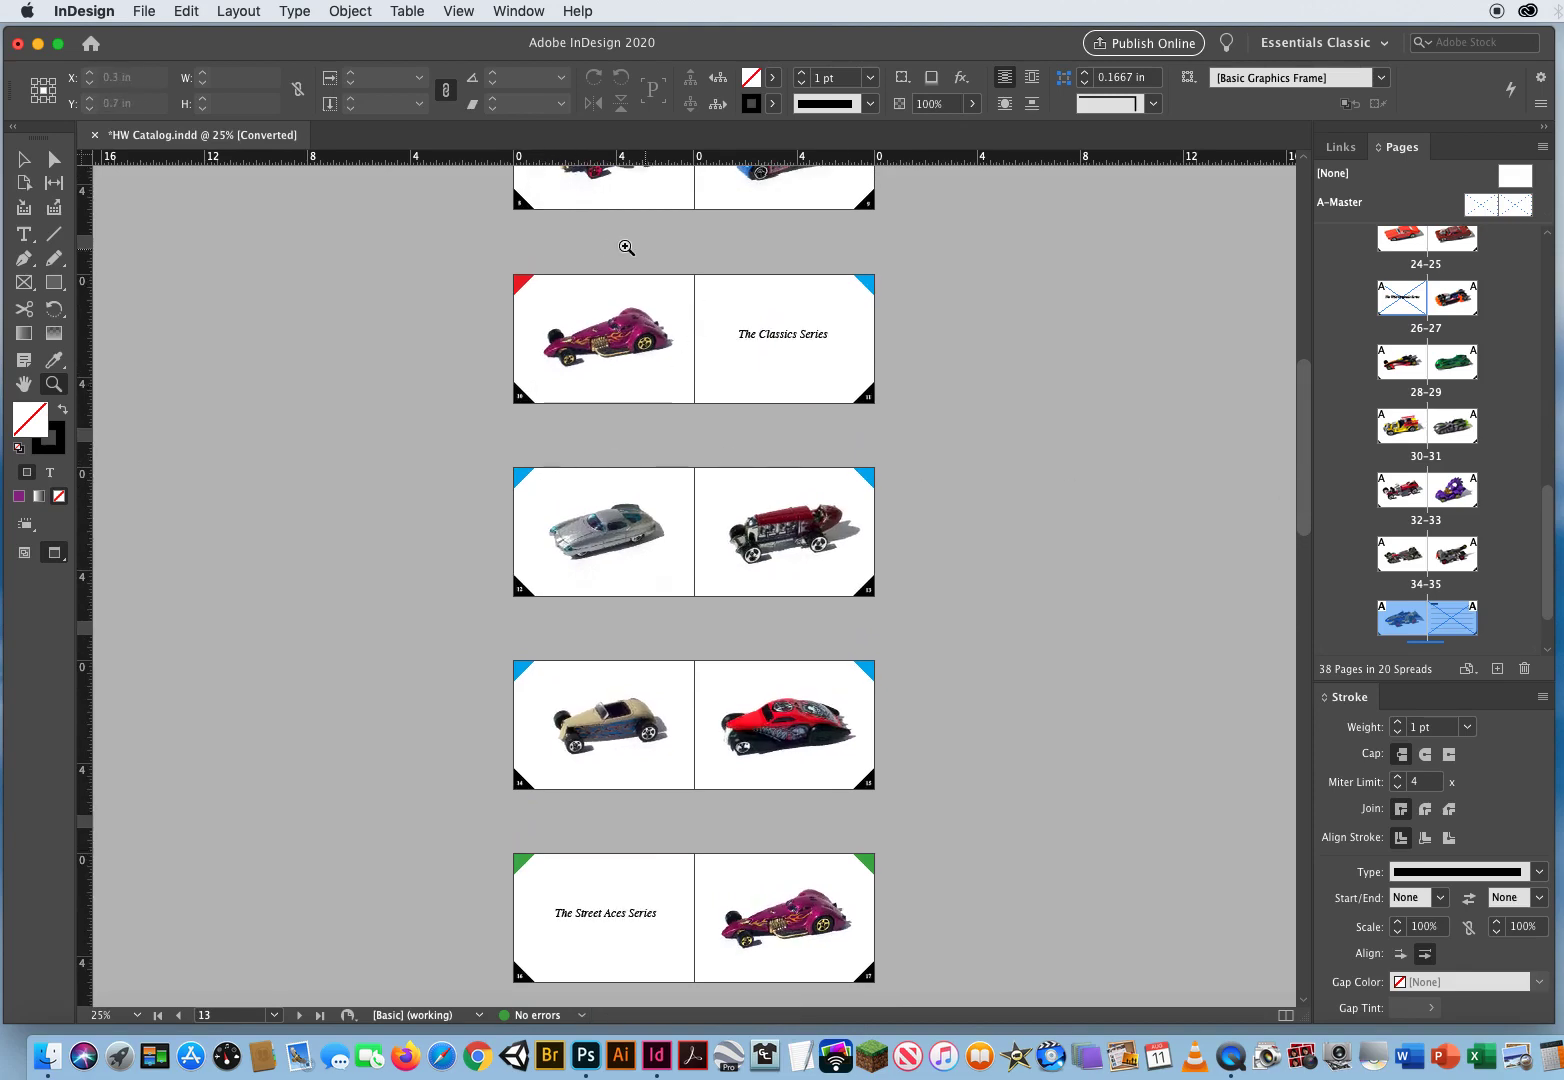
{"action": "left_click_drag", "start_coordinate": [1303, 422], "coordinate": [1285, 228]}
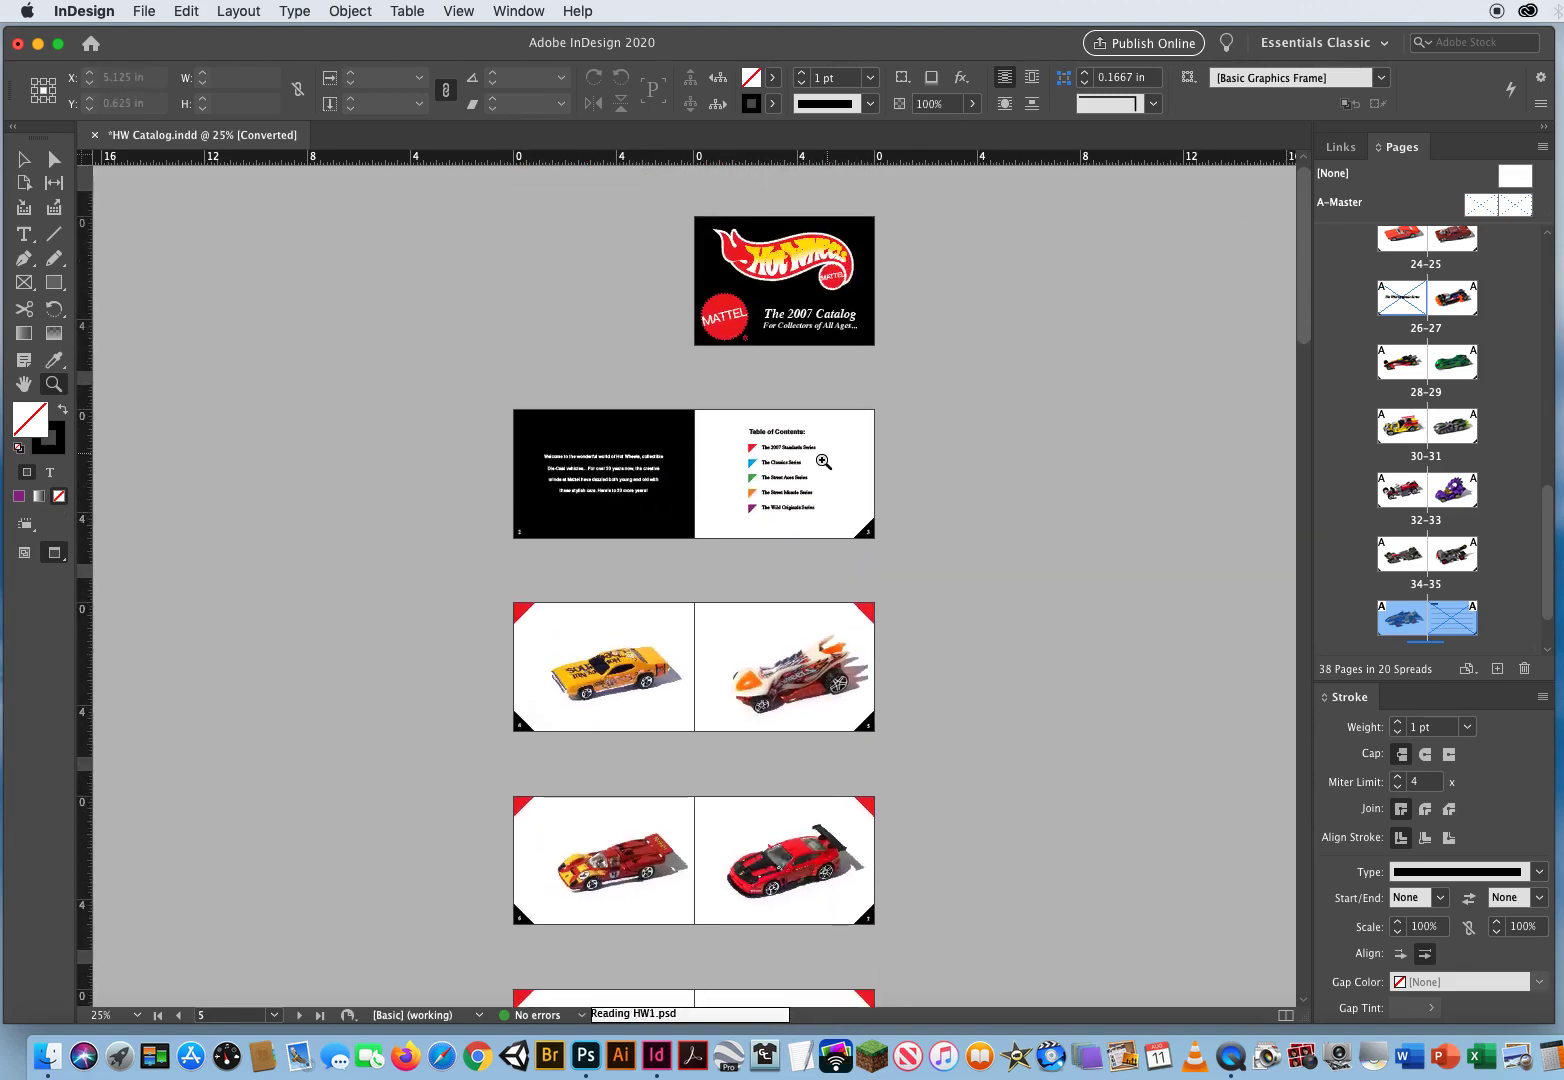
{"action": "left_click", "coordinate": [793, 469]}
{"action": "left_click", "coordinate": [763, 575]}
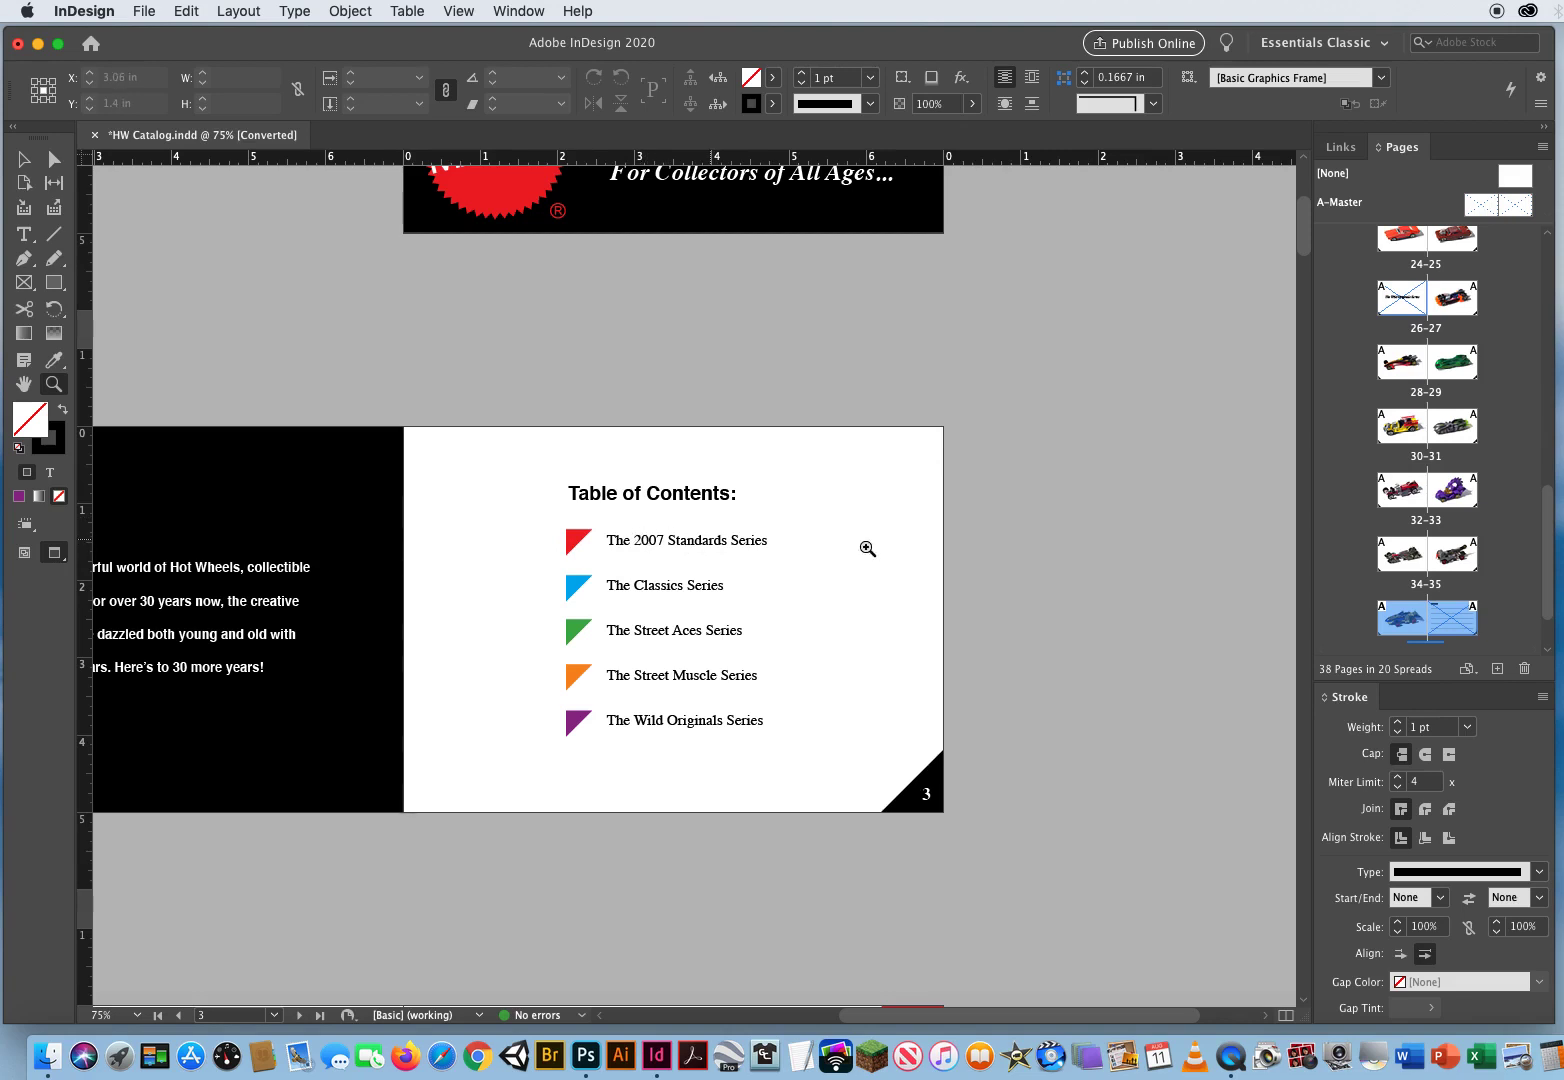
{"action": "scroll", "coordinate": [1305, 232], "scroll_direction": "down", "scroll_amount": 5}
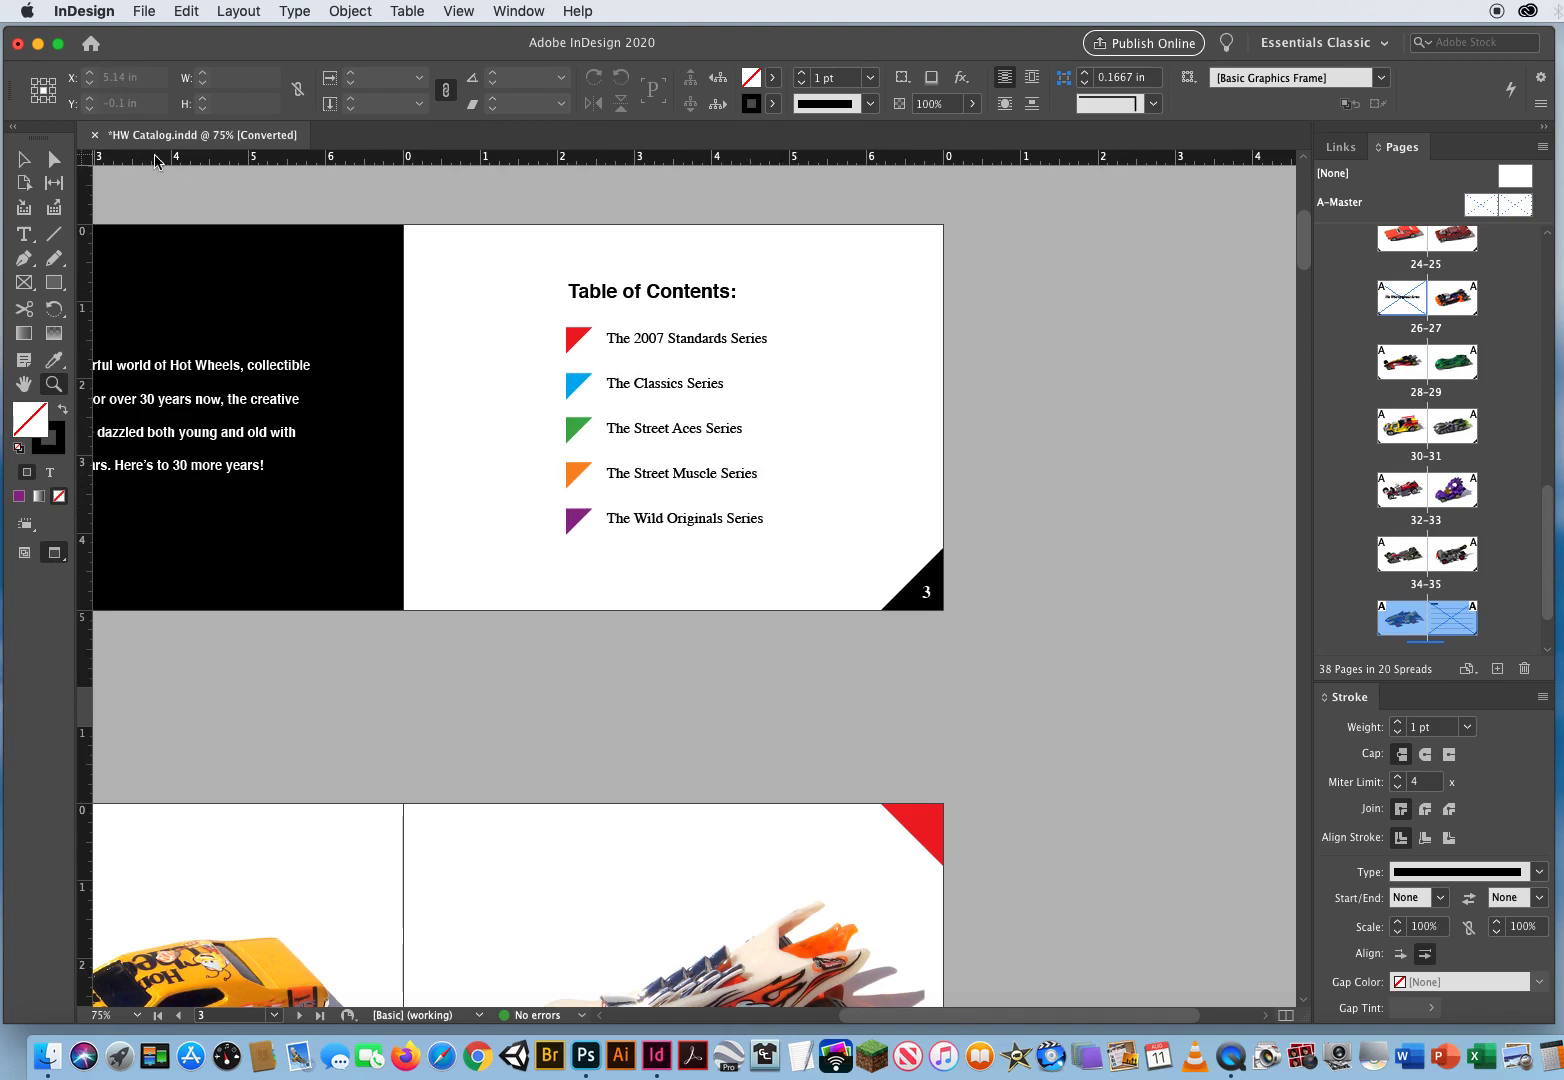
{"action": "left_click", "coordinate": [23, 158]}
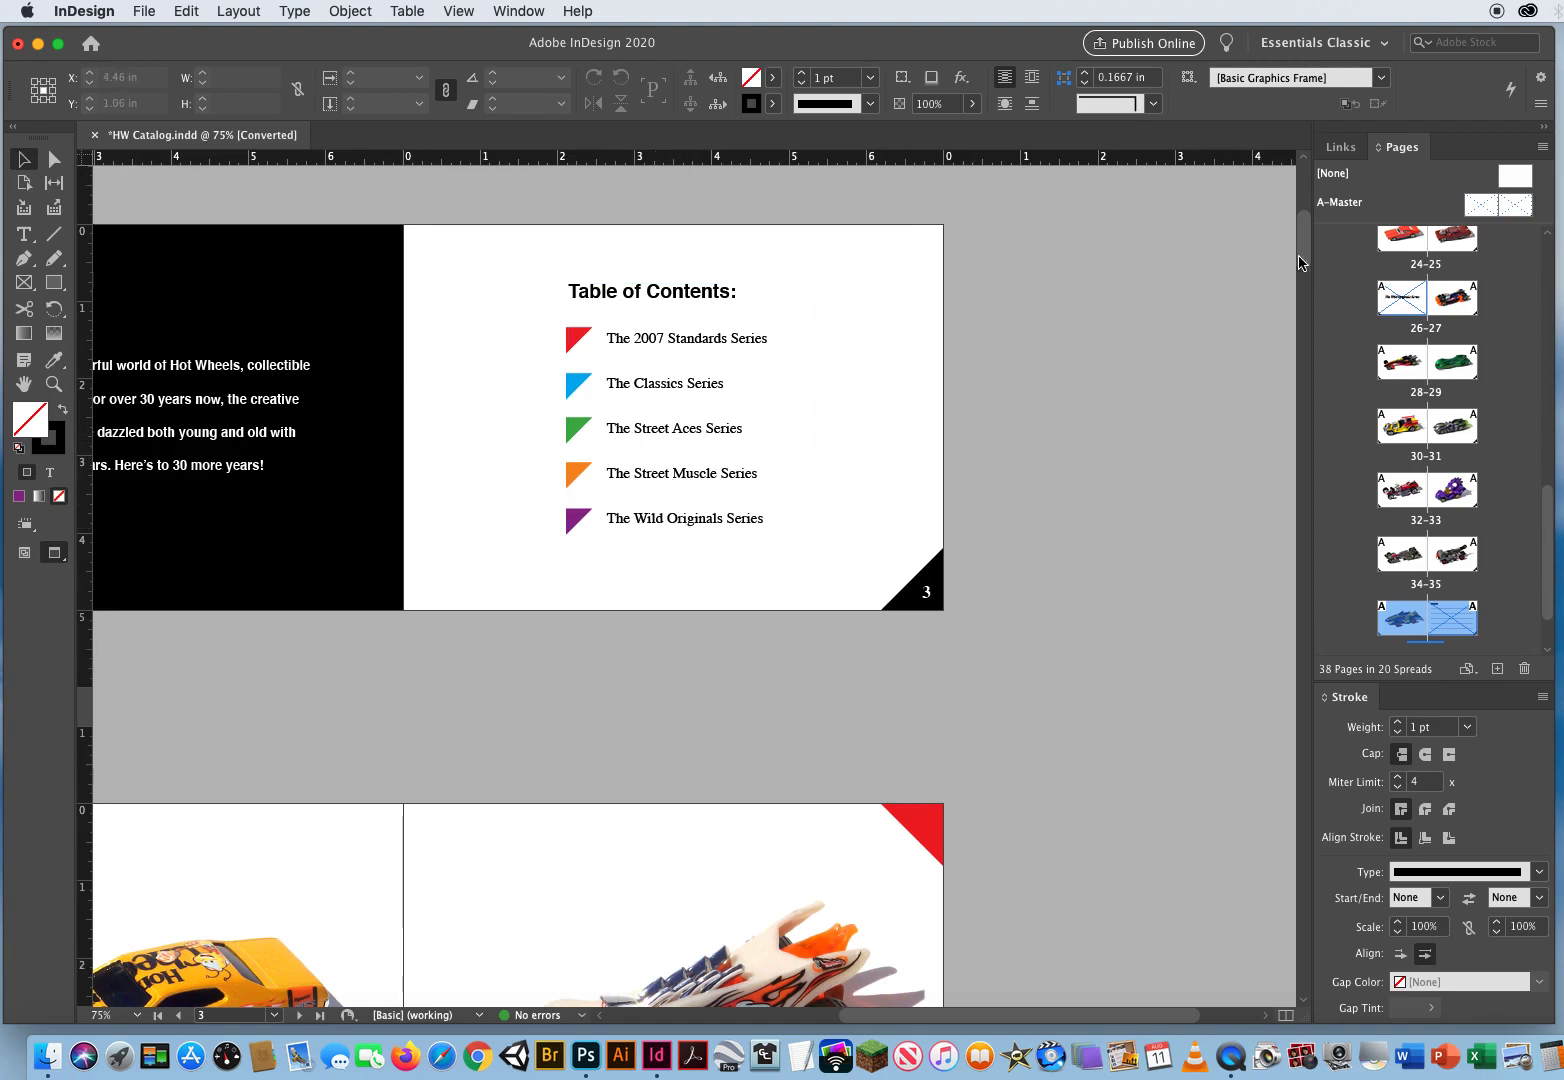
{"action": "scroll", "coordinate": [1300, 260], "scroll_direction": "down", "scroll_amount": 5}
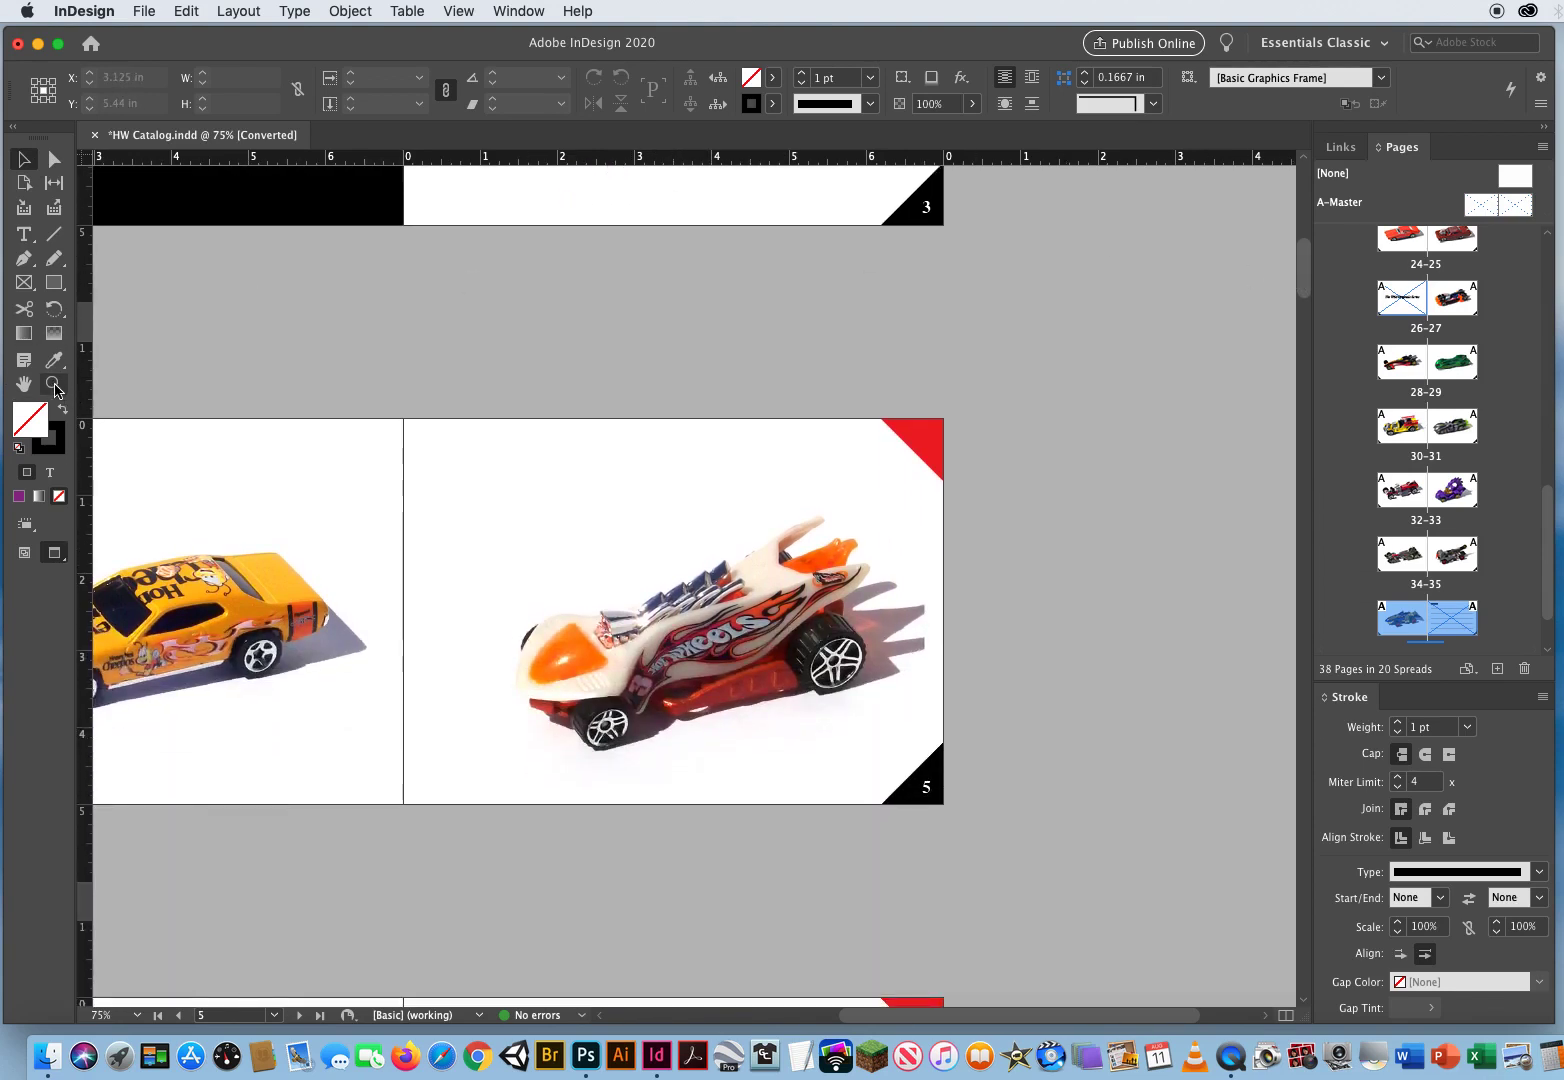
Zoom out to 50% and centre pages 2 through 5 in the window.
{"action": "key", "text": "z"}
{"action": "left_click", "coordinate": [668, 543], "text": "alt"}
{"action": "left_click_drag", "start_coordinate": [621, 674], "coordinate": [670, 590]}
{"action": "left_click", "coordinate": [17, 163]}
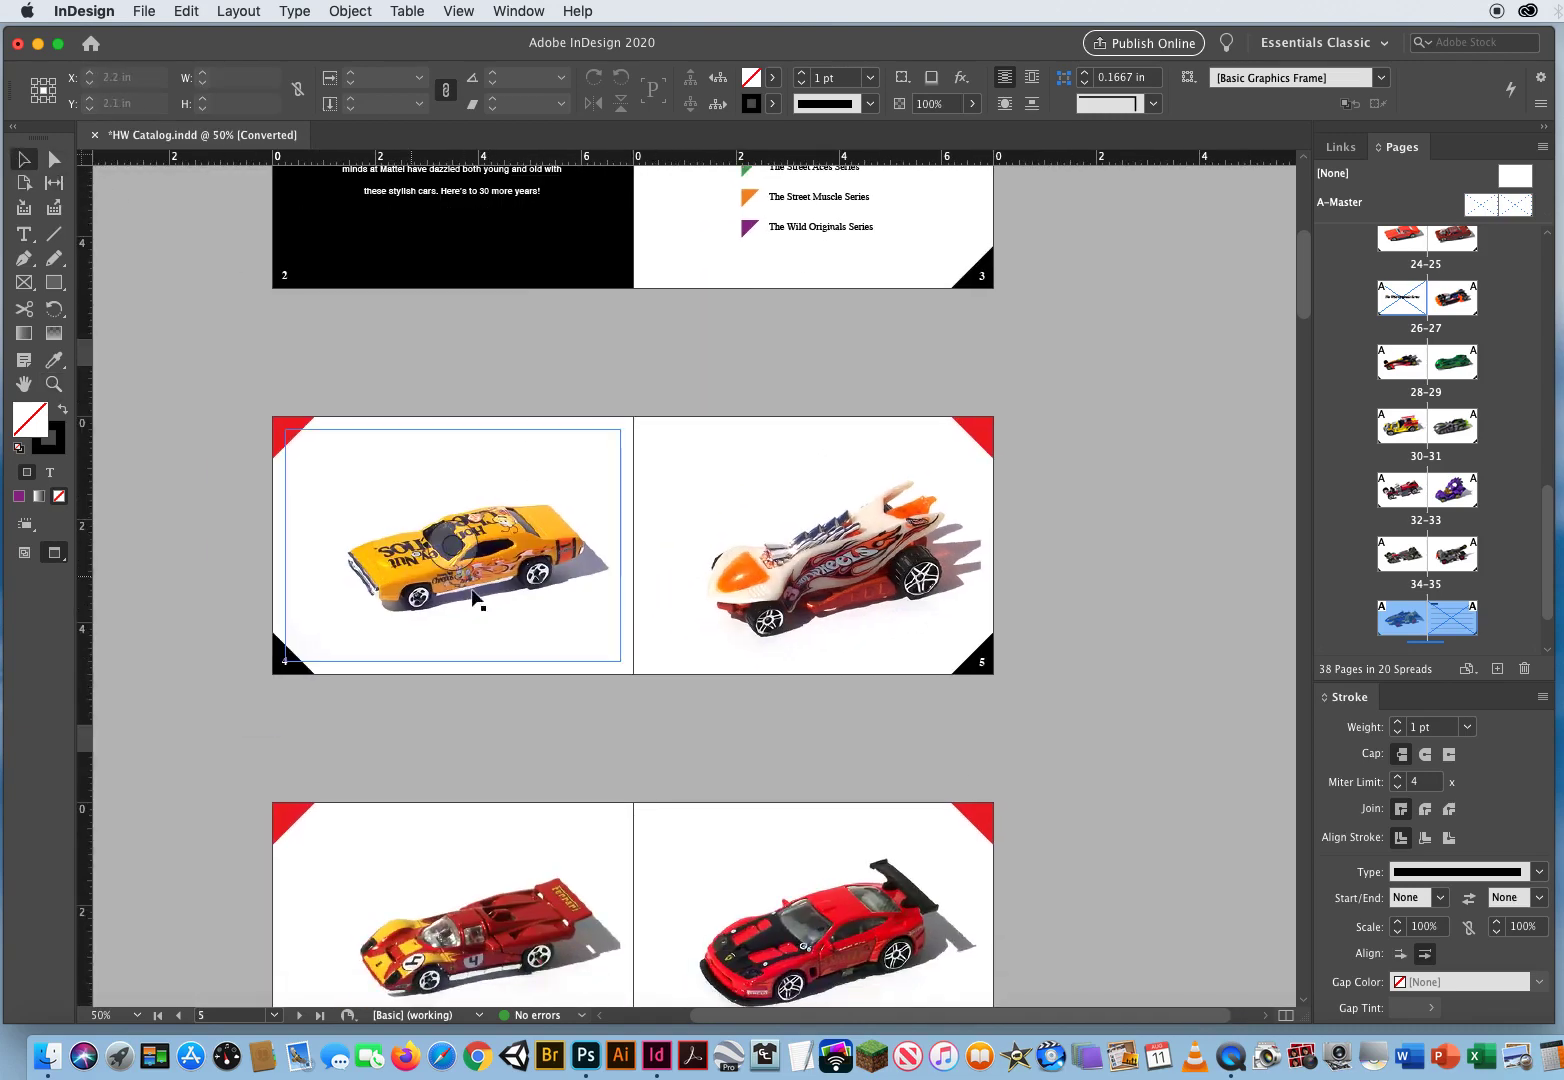
Select page 4 in the Pages panel and float the panel over the document.
{"action": "left_click", "coordinate": [260, 503]}
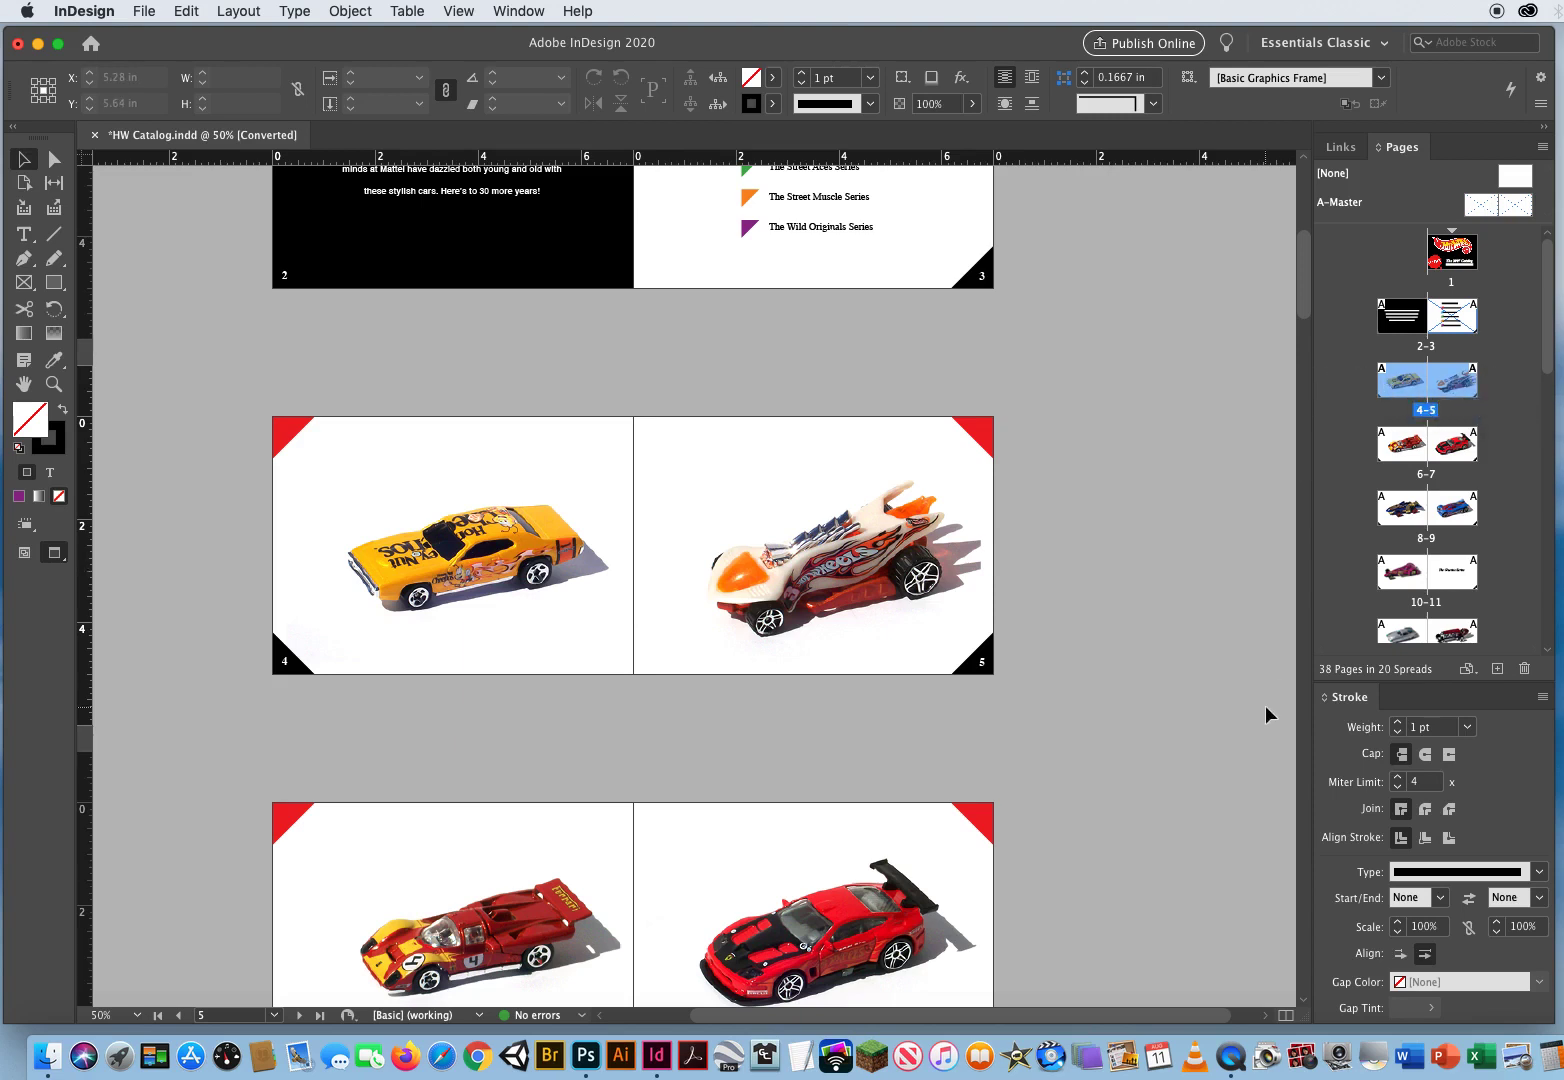
{"action": "left_click", "coordinate": [1401, 457]}
{"action": "left_click", "coordinate": [1404, 381]}
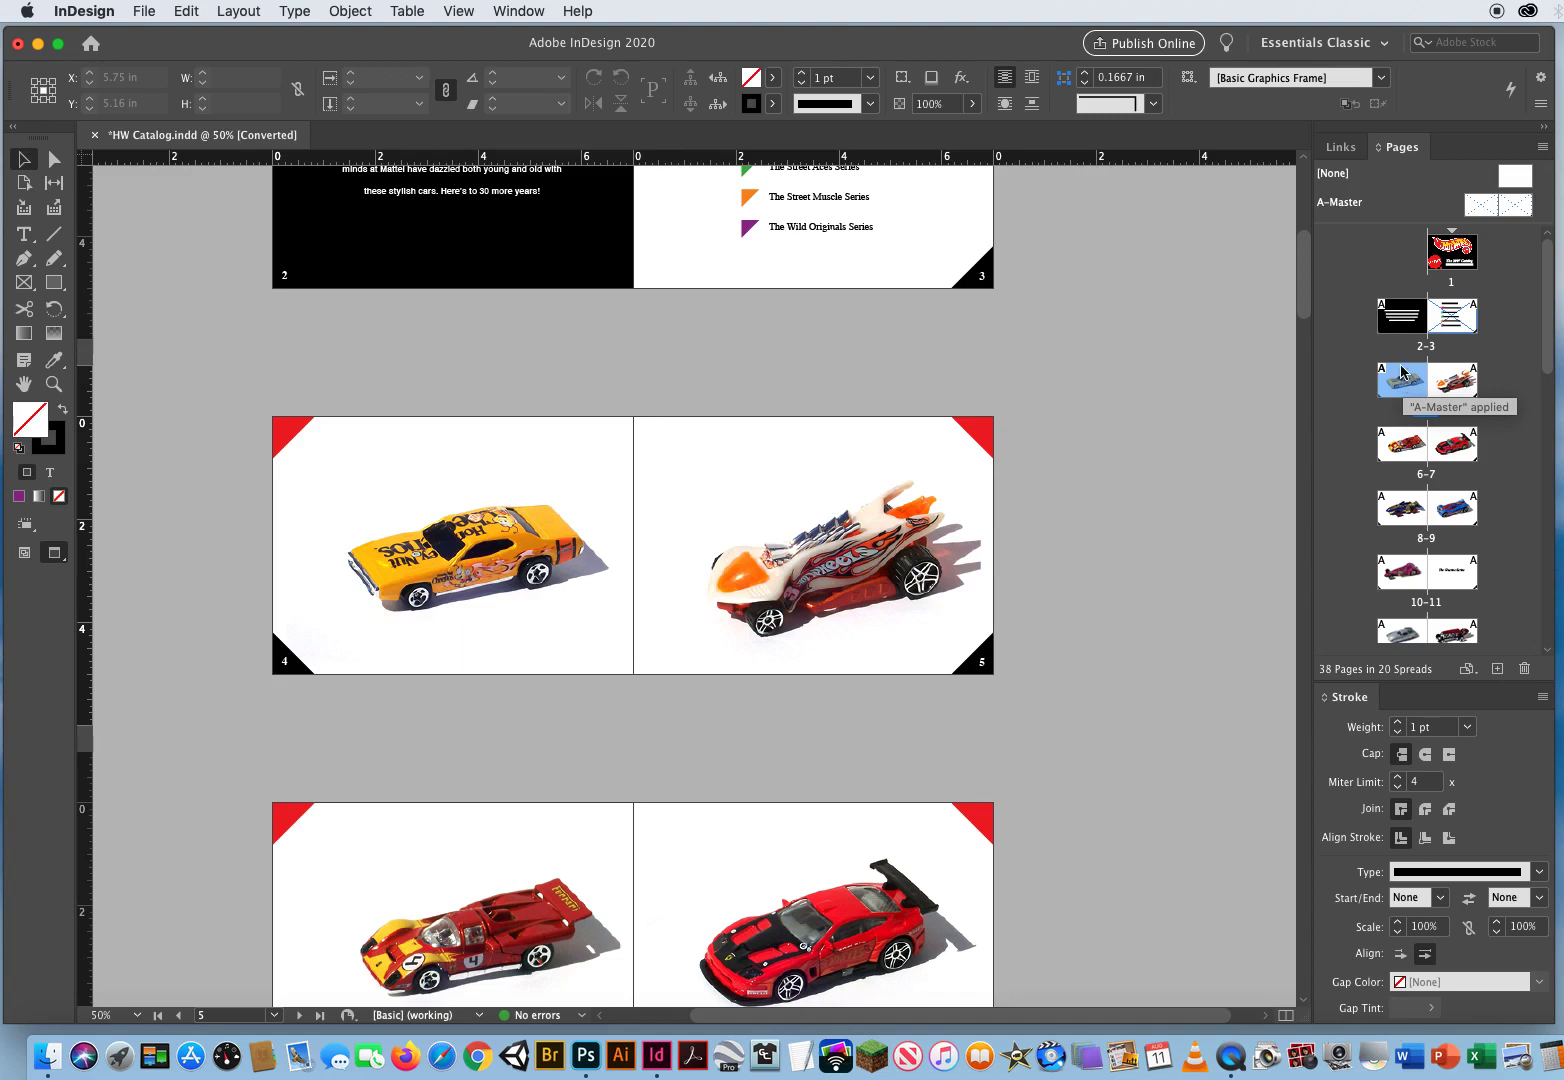
{"action": "left_click_drag", "start_coordinate": [1398, 143], "coordinate": [797, 242]}
Start a new section at page 4 with numbering at 1, accepting the duplicate-number warning.
{"action": "left_click", "coordinate": [988, 243]}
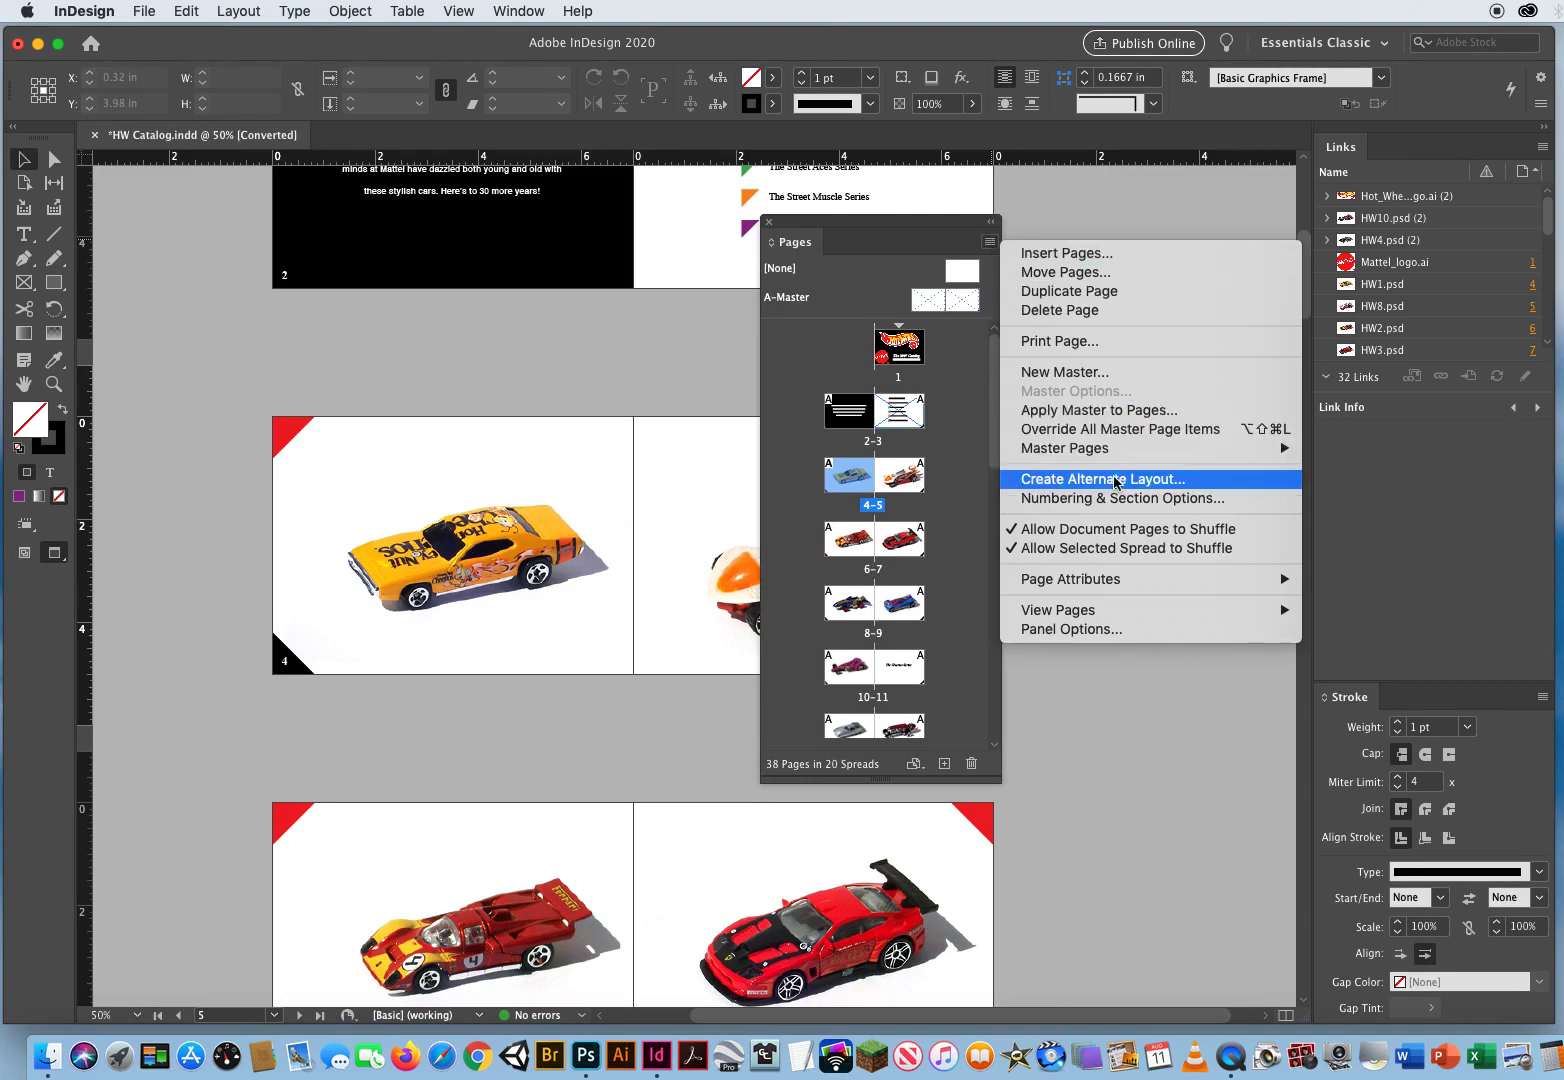
{"action": "left_click", "coordinate": [1096, 505]}
{"action": "left_click", "coordinate": [979, 339]}
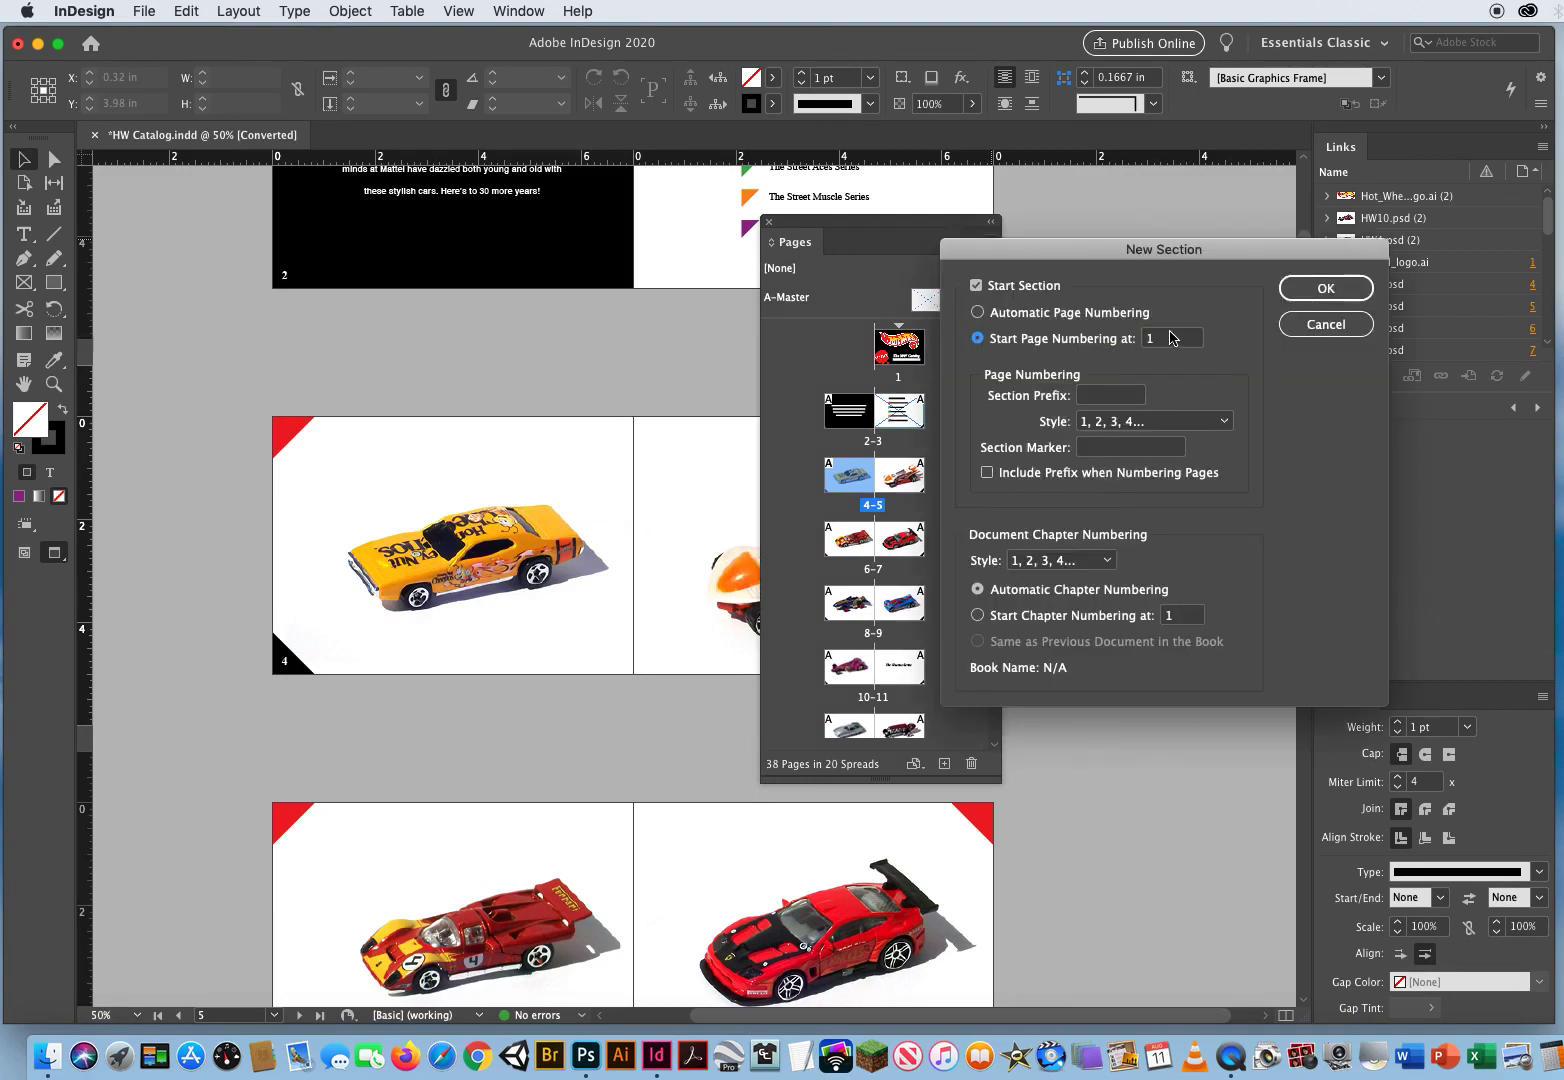
{"action": "left_click", "coordinate": [1323, 290]}
{"action": "left_click", "coordinate": [1135, 628]}
{"action": "left_click_drag", "start_coordinate": [821, 226], "coordinate": [1126, 217]}
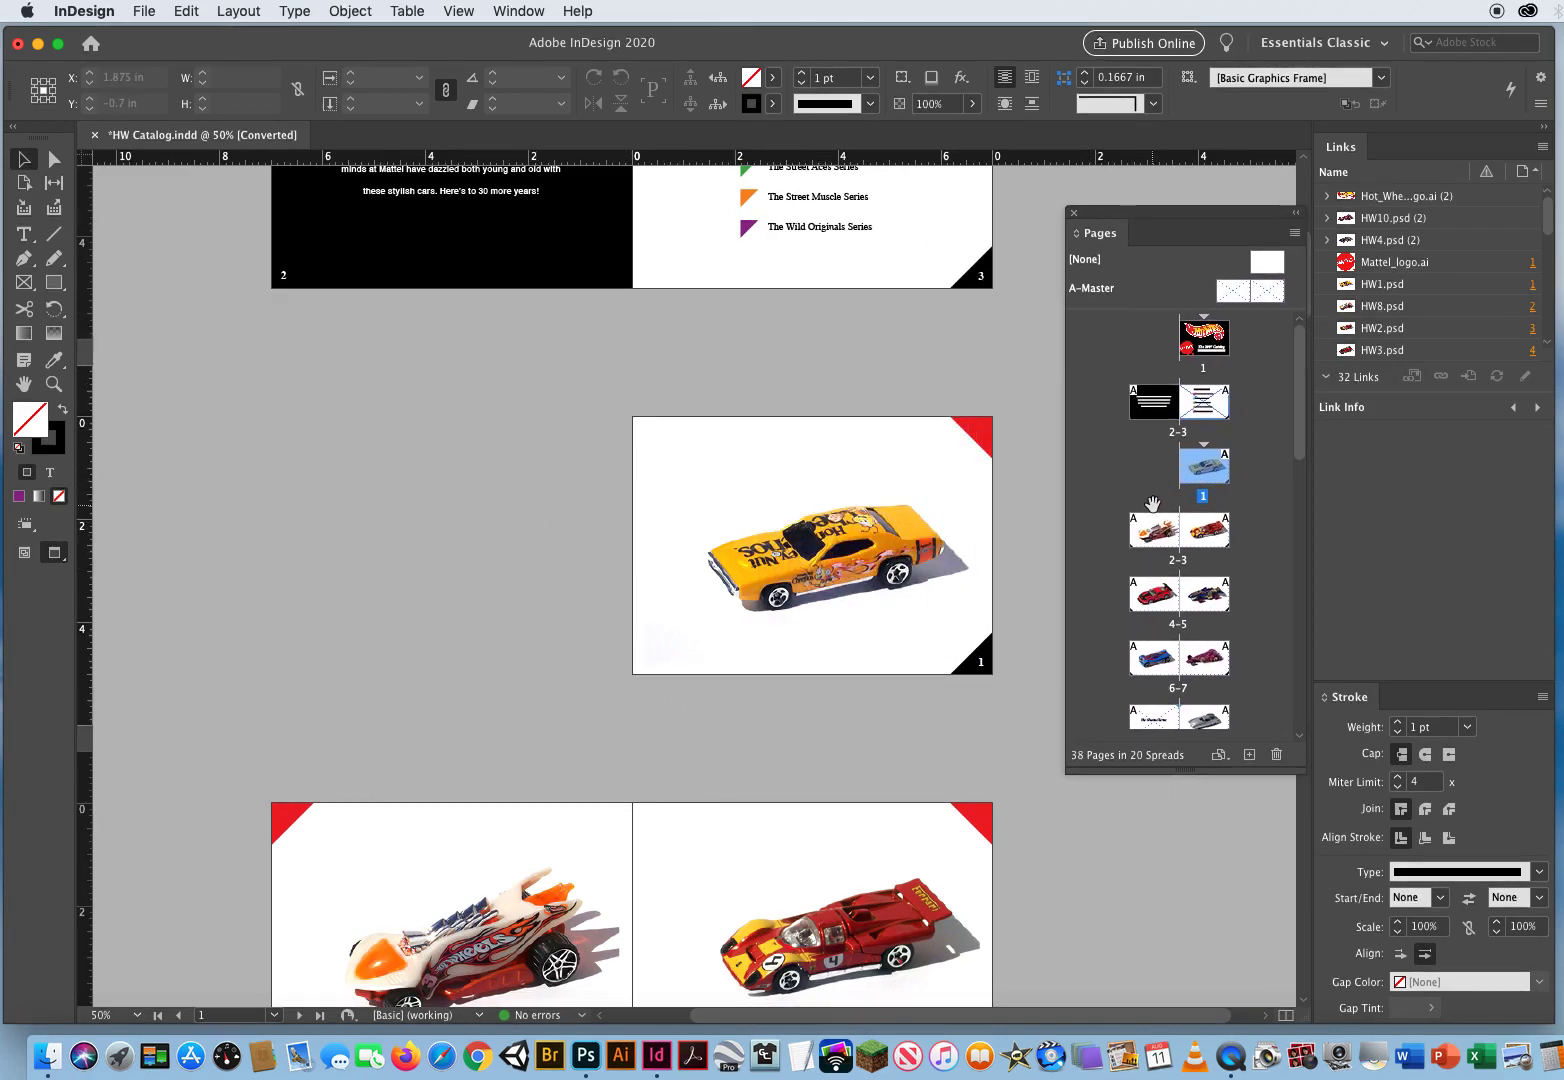
Undo New Section so the car spread reads pages 4–5 again.
{"action": "left_click", "coordinate": [186, 11]}
{"action": "left_click", "coordinate": [220, 22]}
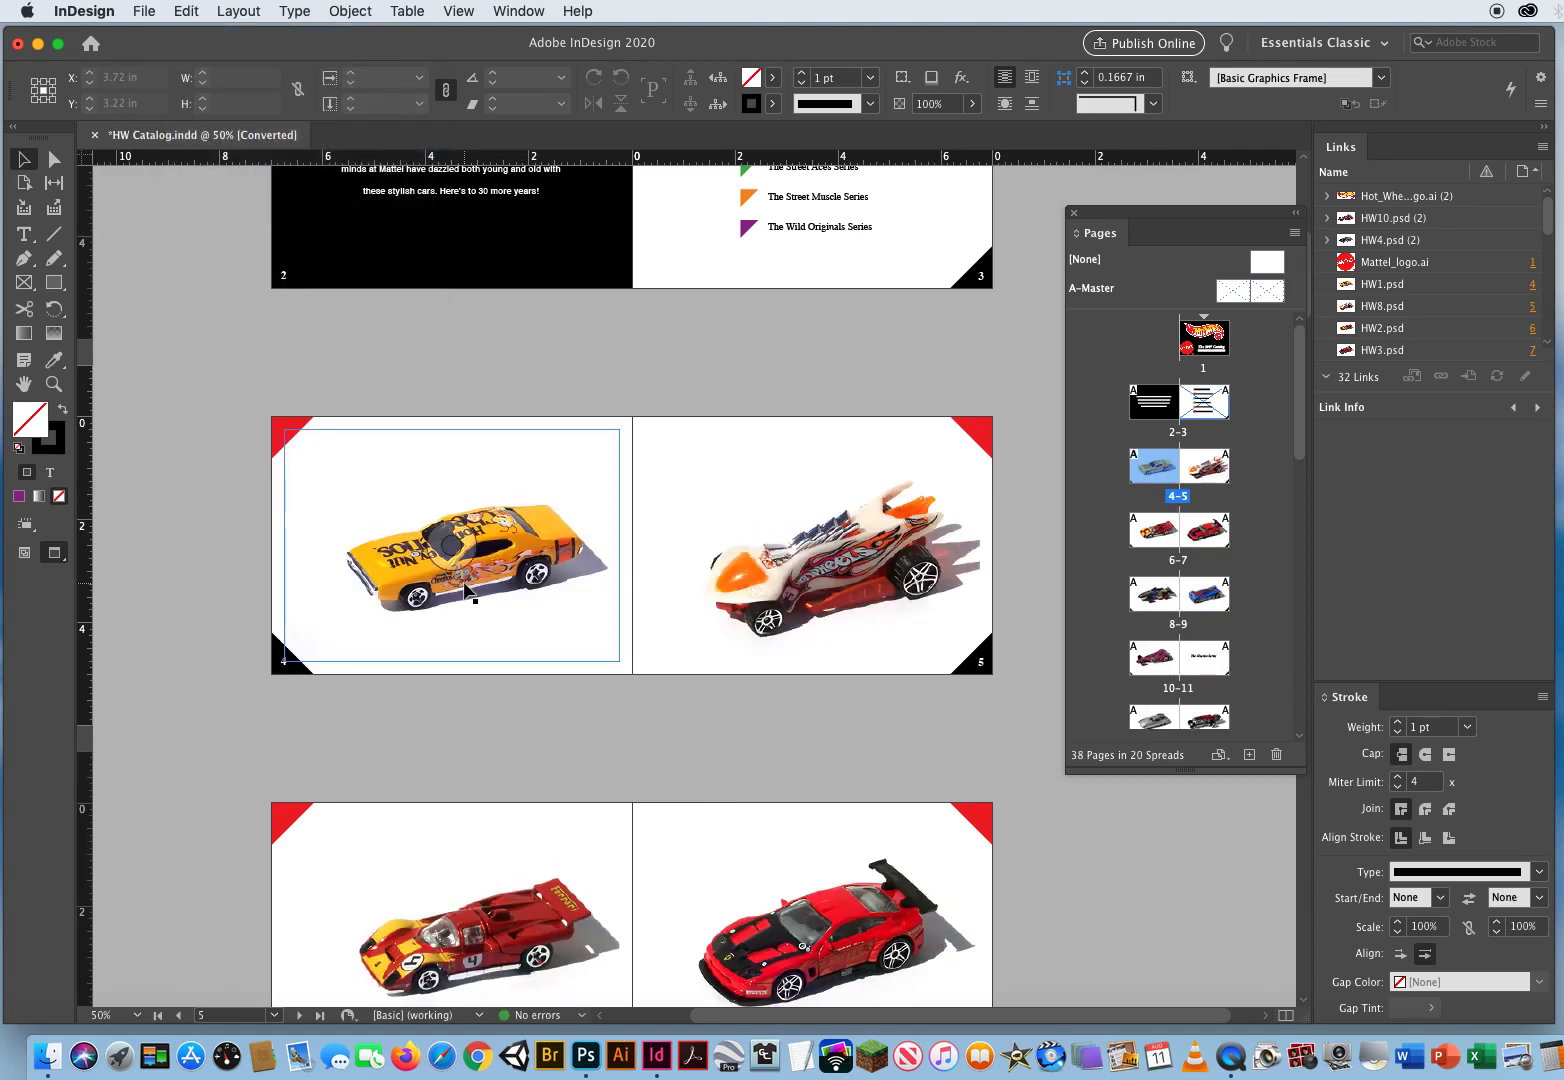
{"action": "left_click_drag", "start_coordinate": [1173, 217], "coordinate": [593, 234]}
Recreate the page-4 section starting at 1, then undo it once more.
{"action": "left_click", "coordinate": [715, 252]}
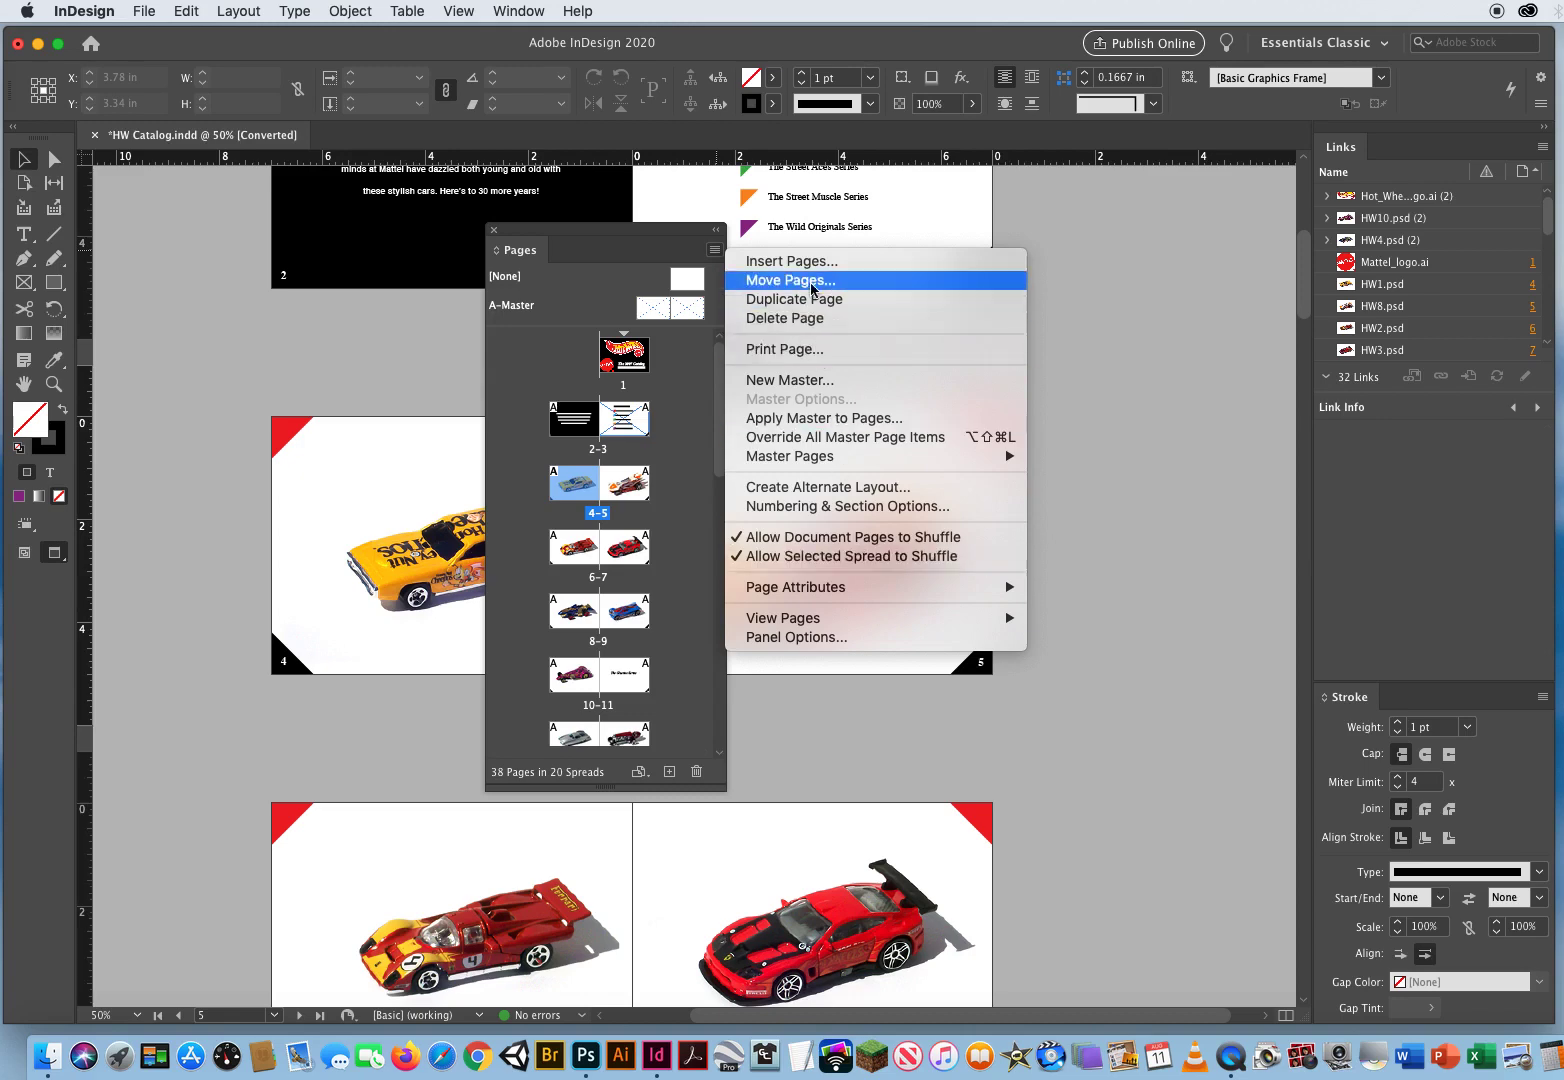
{"action": "left_click", "coordinate": [801, 507]}
{"action": "left_click", "coordinate": [979, 339]}
{"action": "left_click", "coordinate": [1326, 290]}
{"action": "left_click", "coordinate": [1135, 626]}
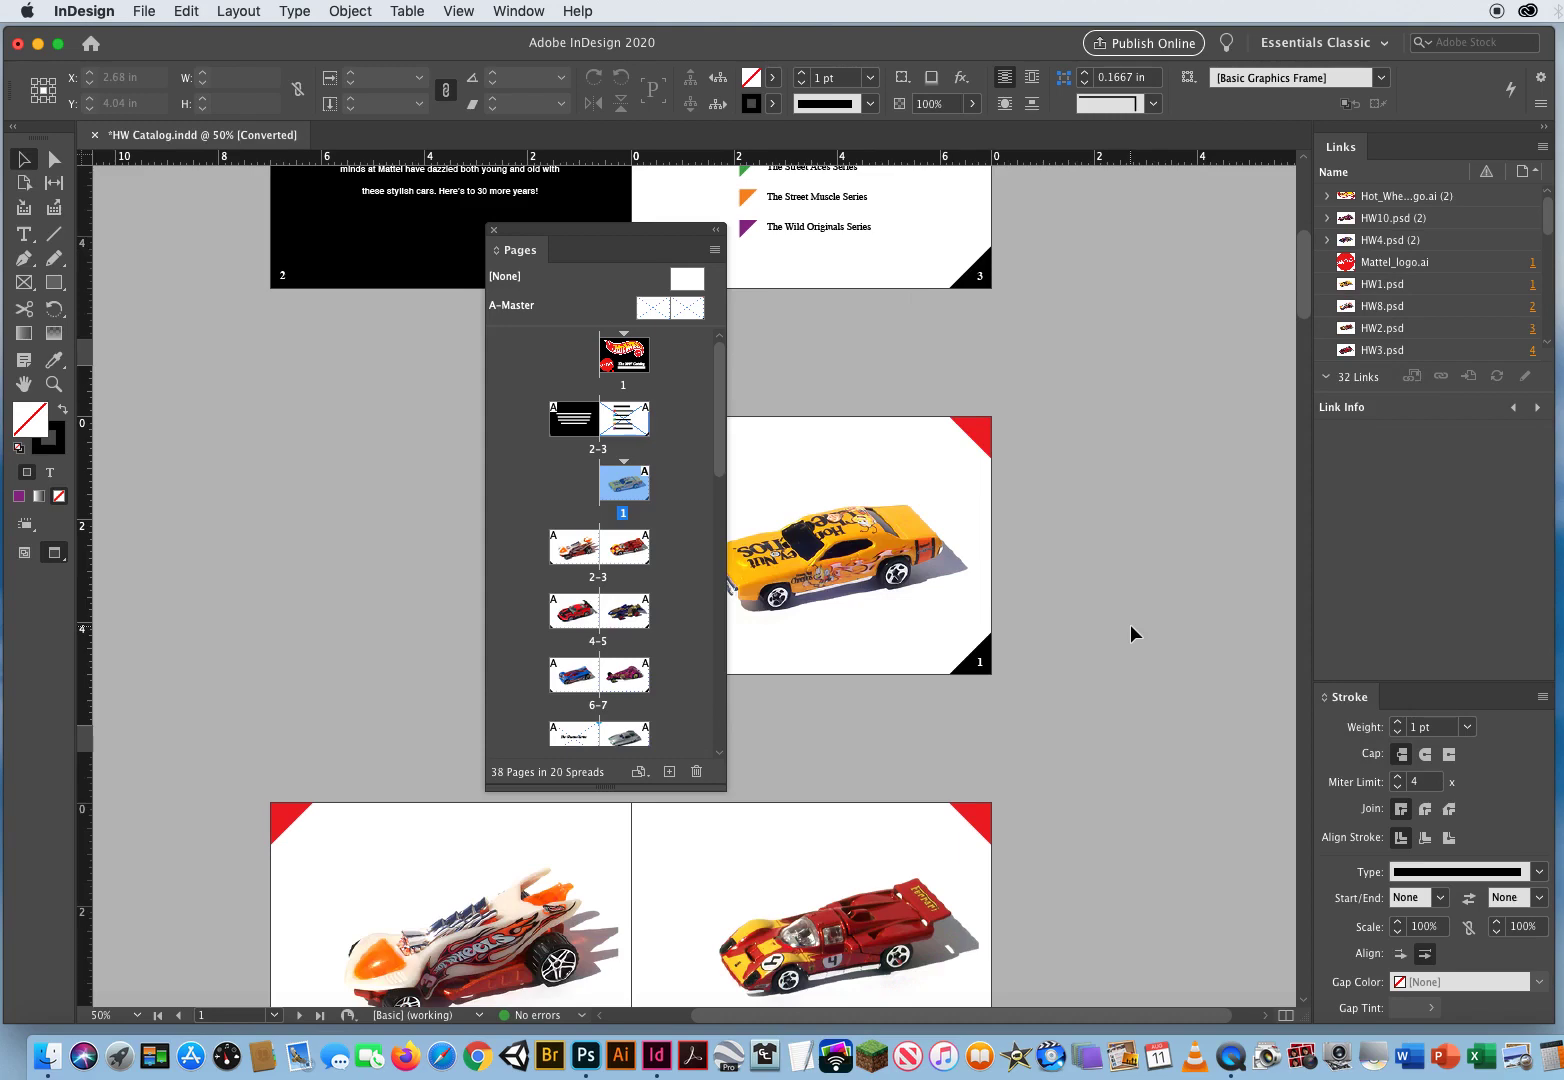
{"action": "left_click", "coordinate": [188, 12]}
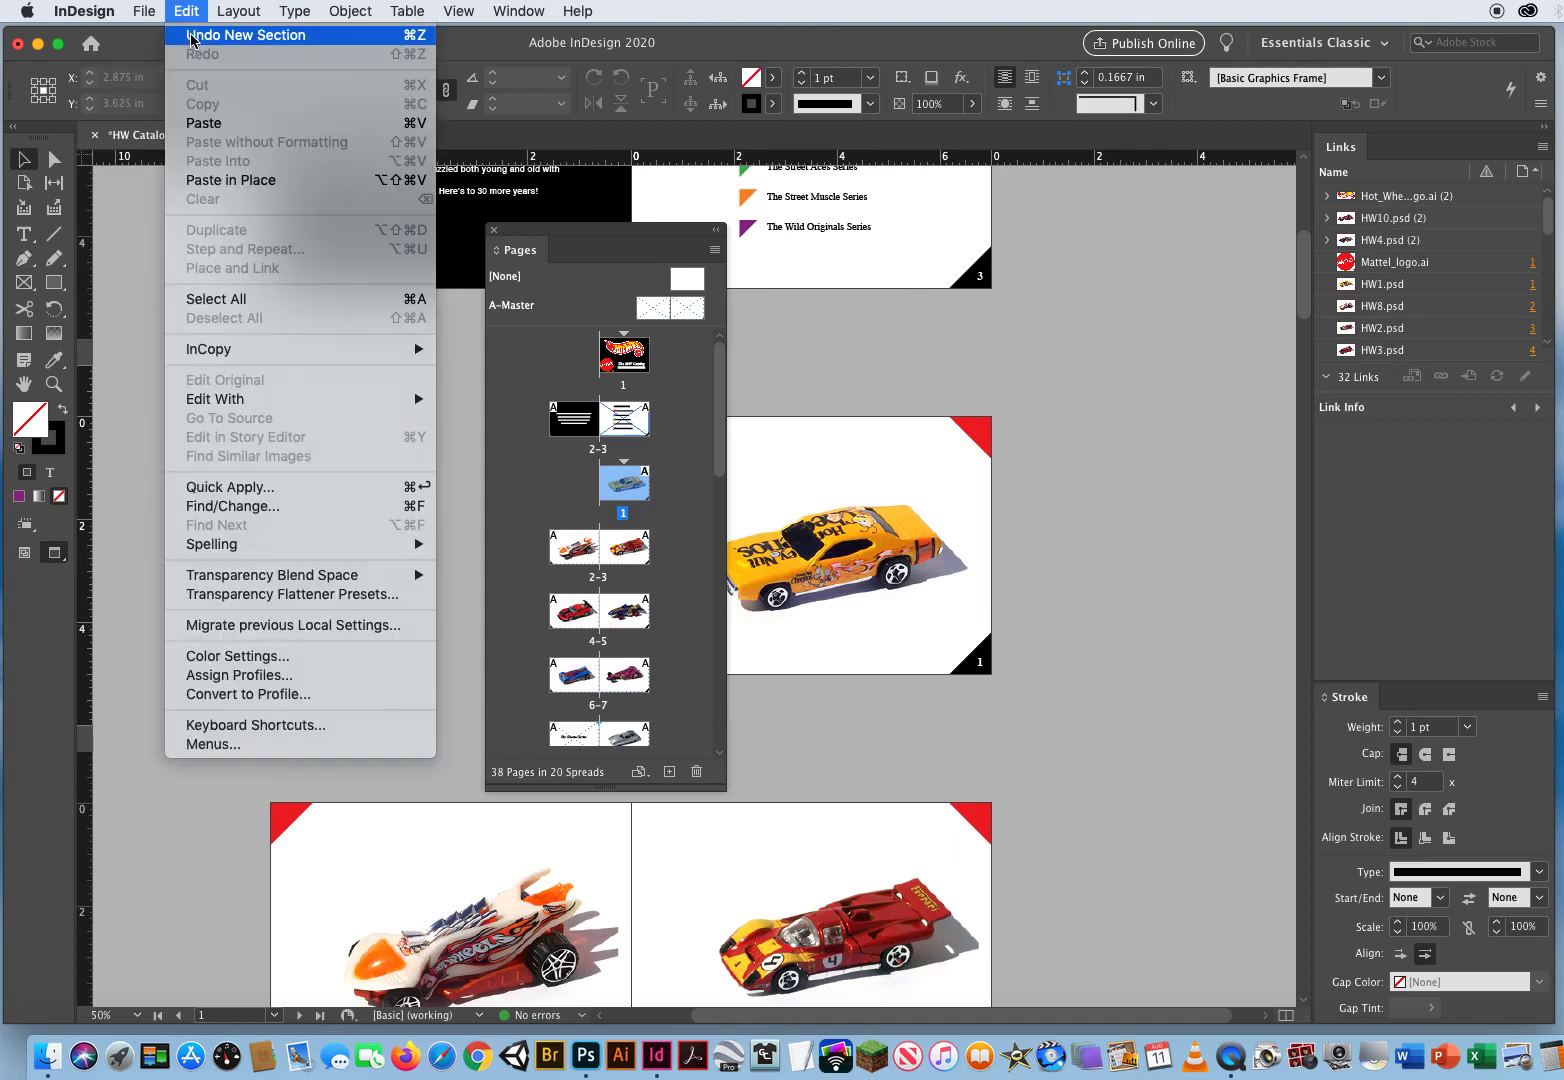
{"action": "left_click", "coordinate": [235, 31]}
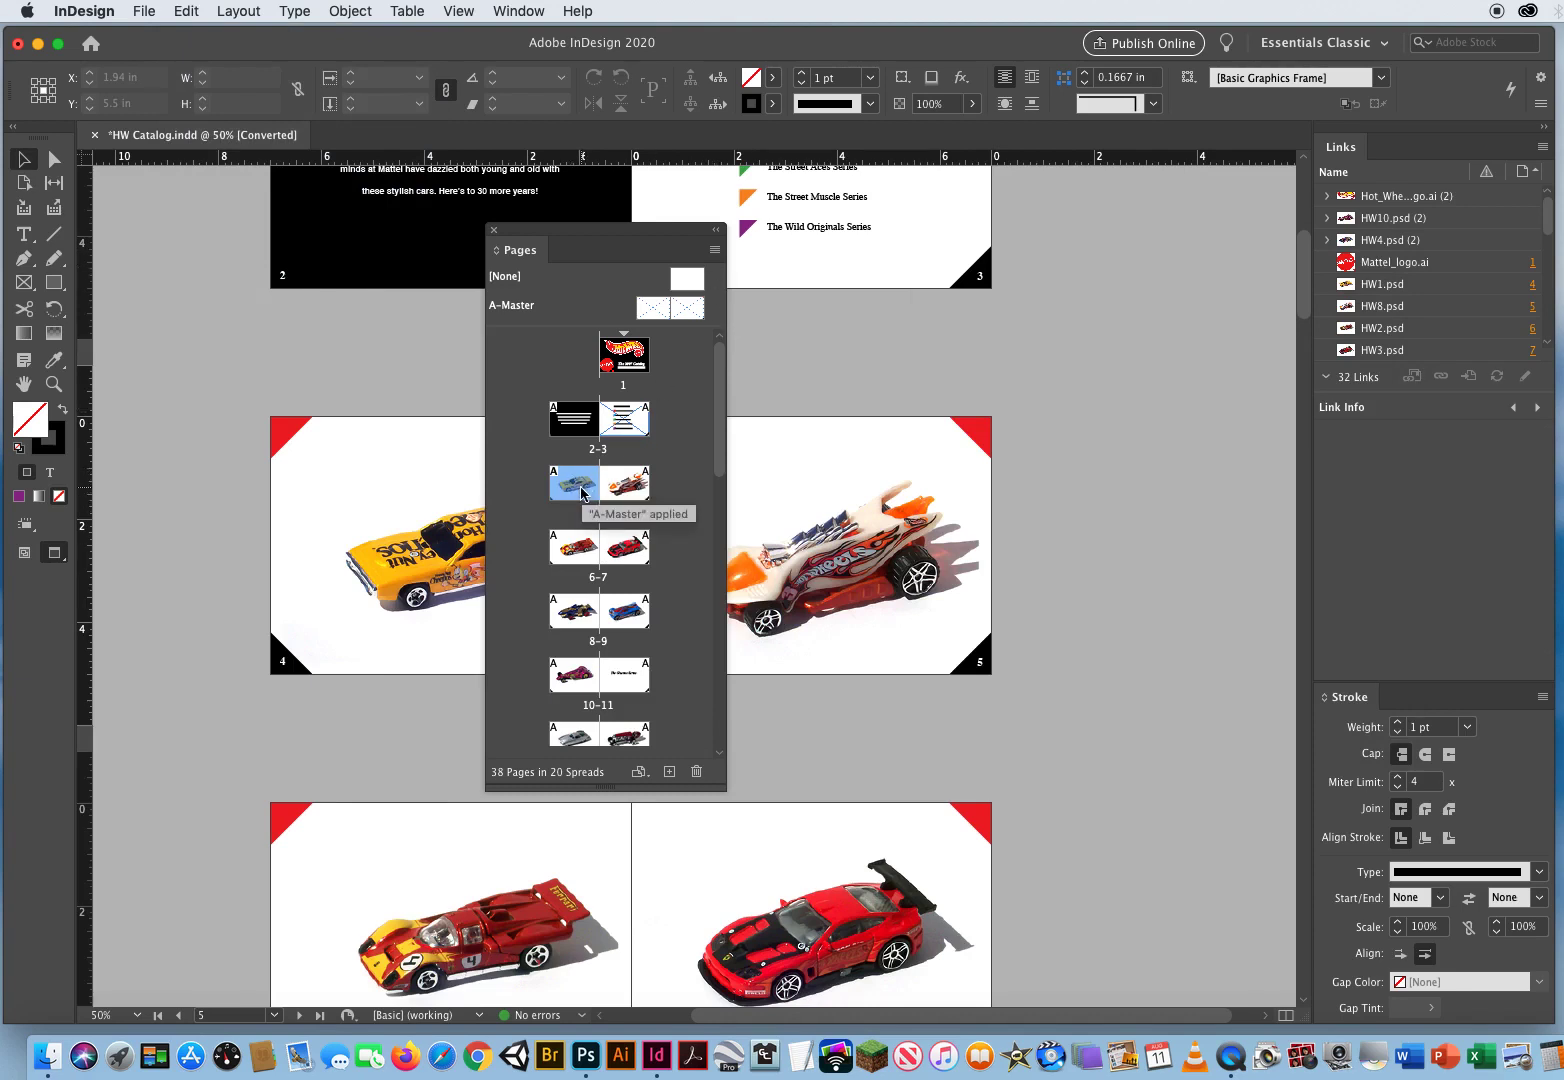
Adjust the Pages panel shuffle options so the yellow-car spread's pages stay together.
{"action": "left_click", "coordinate": [715, 251]}
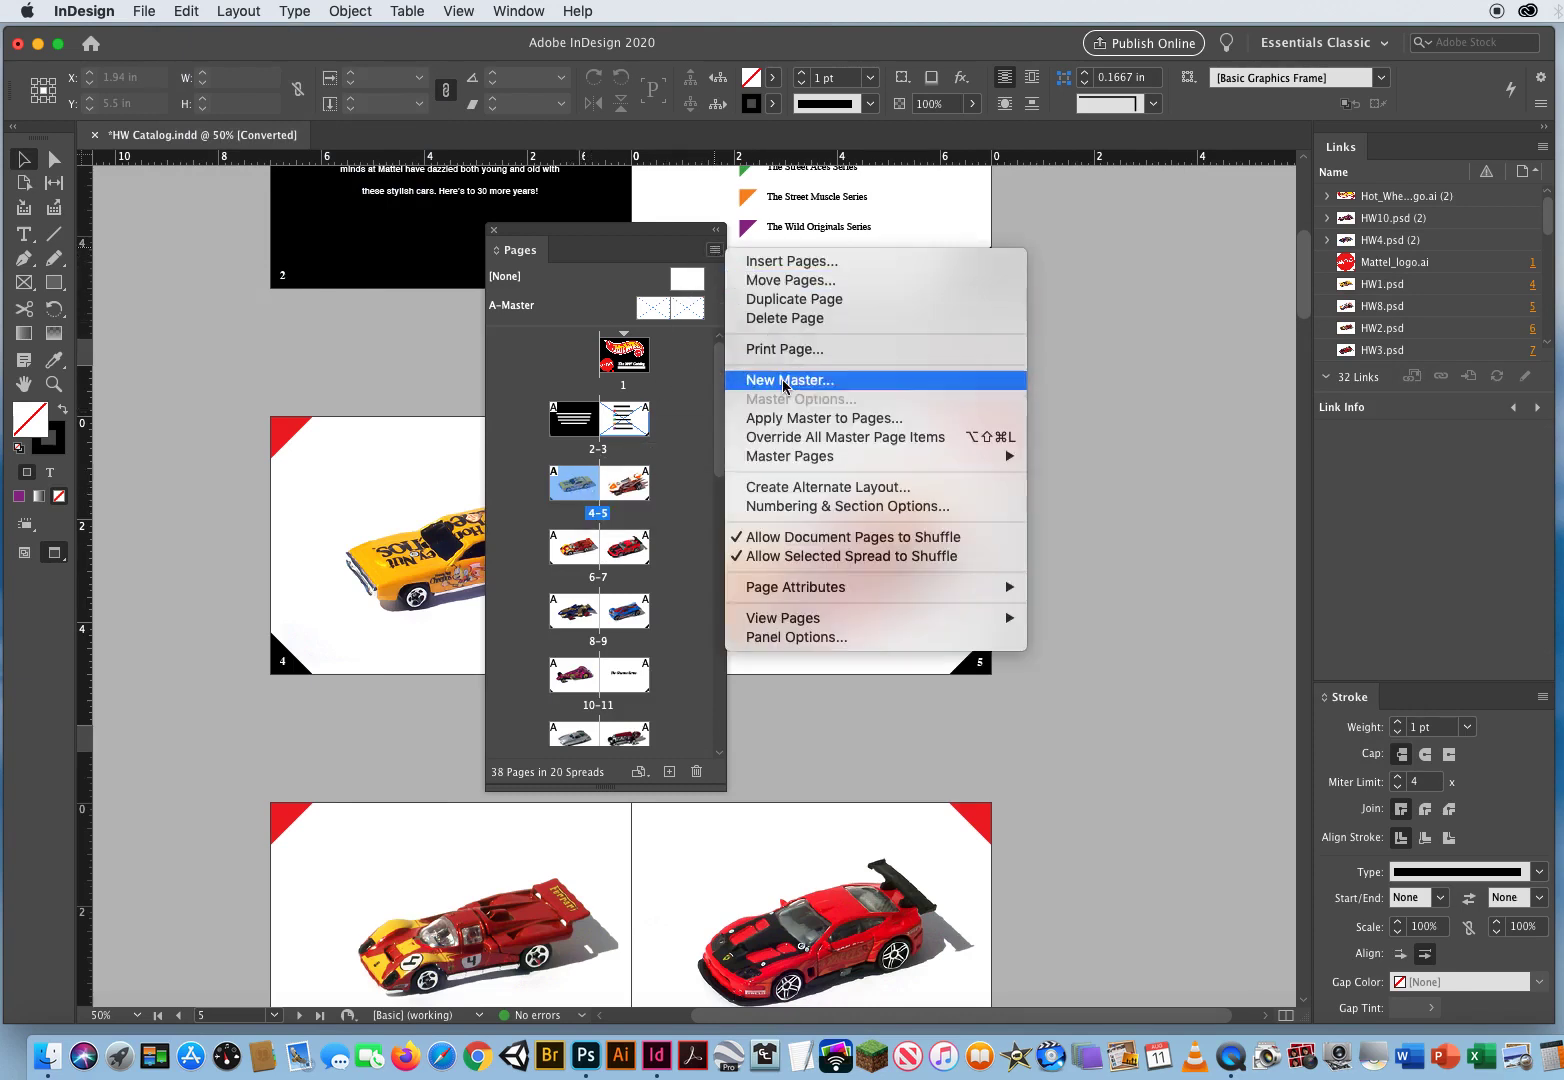
{"action": "left_click", "coordinate": [740, 538]}
{"action": "left_click", "coordinate": [713, 250]}
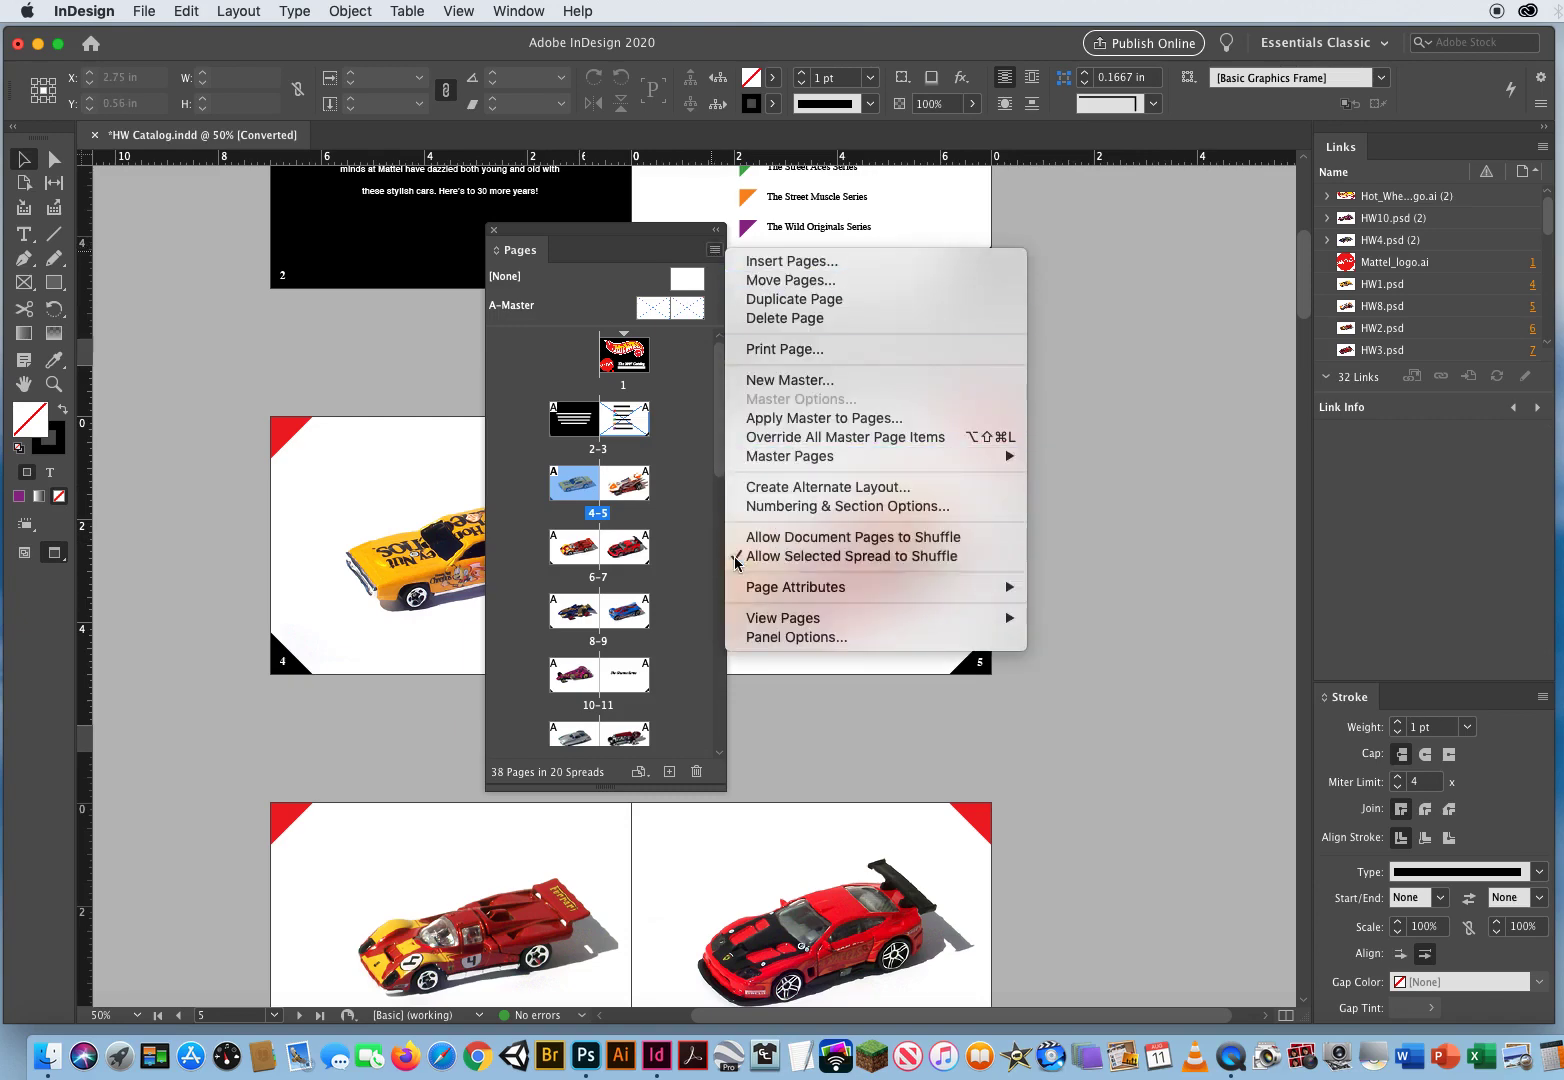
{"action": "left_click", "coordinate": [736, 558]}
Start a new section at the yellow-car spread with page numbering at 1.
{"action": "left_click", "coordinate": [714, 250]}
{"action": "left_click", "coordinate": [836, 507]}
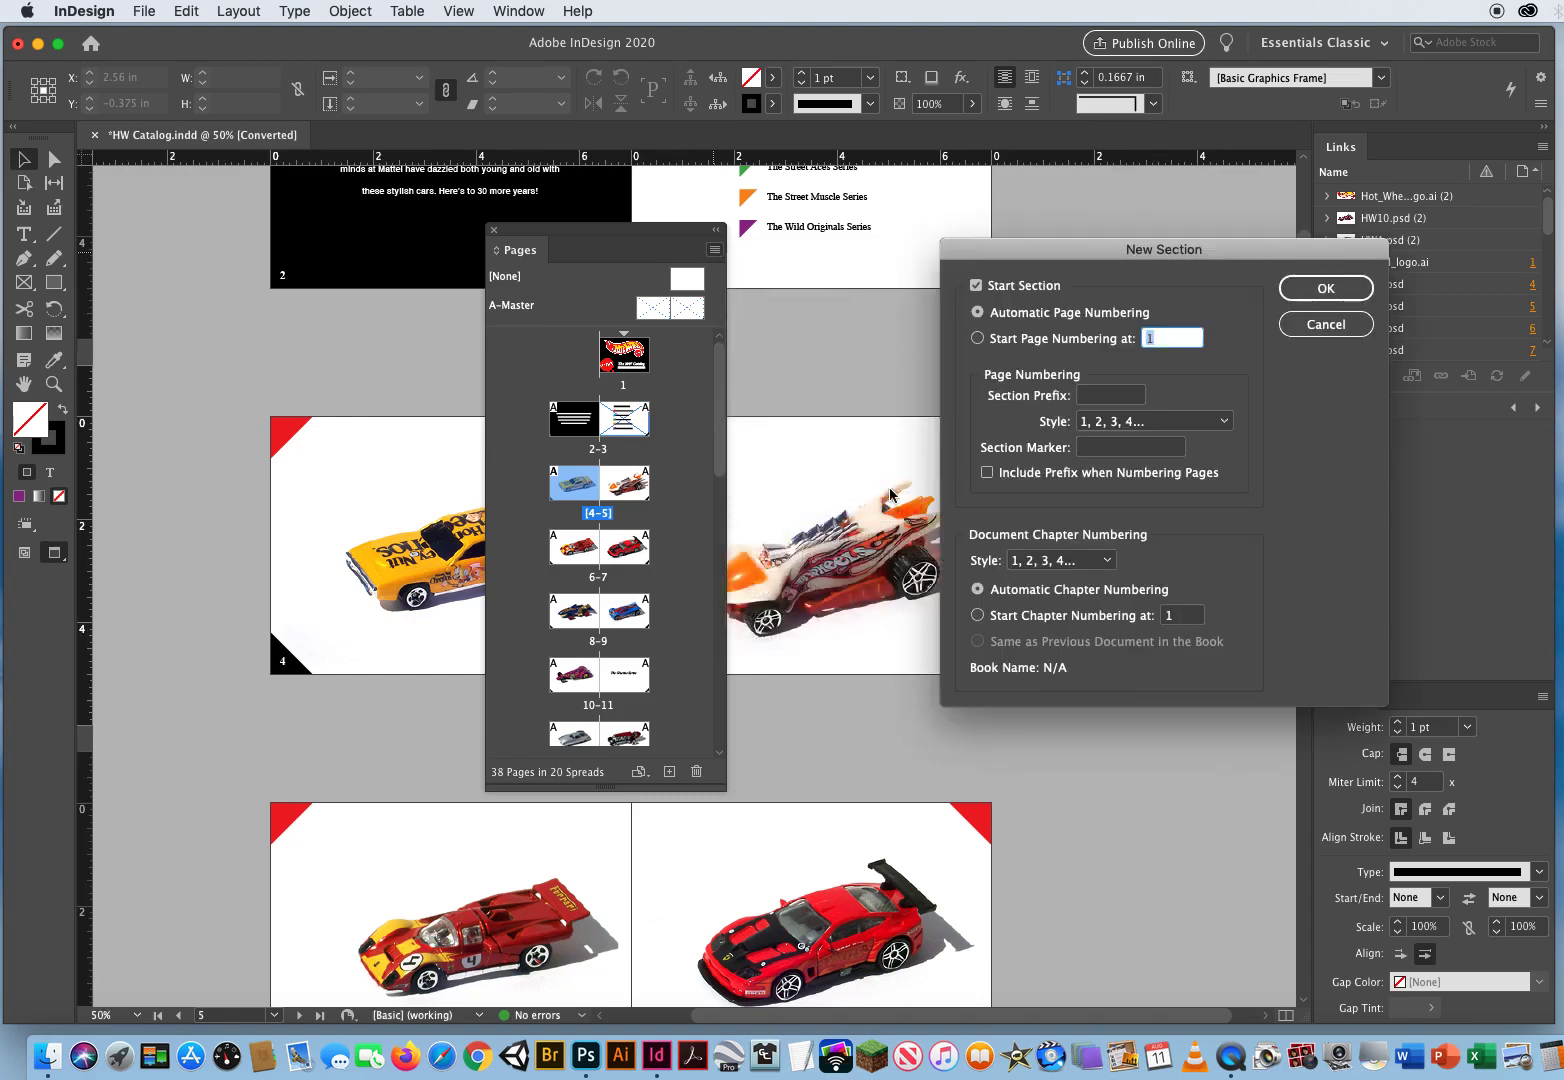
{"action": "left_click", "coordinate": [977, 338]}
{"action": "left_click", "coordinate": [1314, 292]}
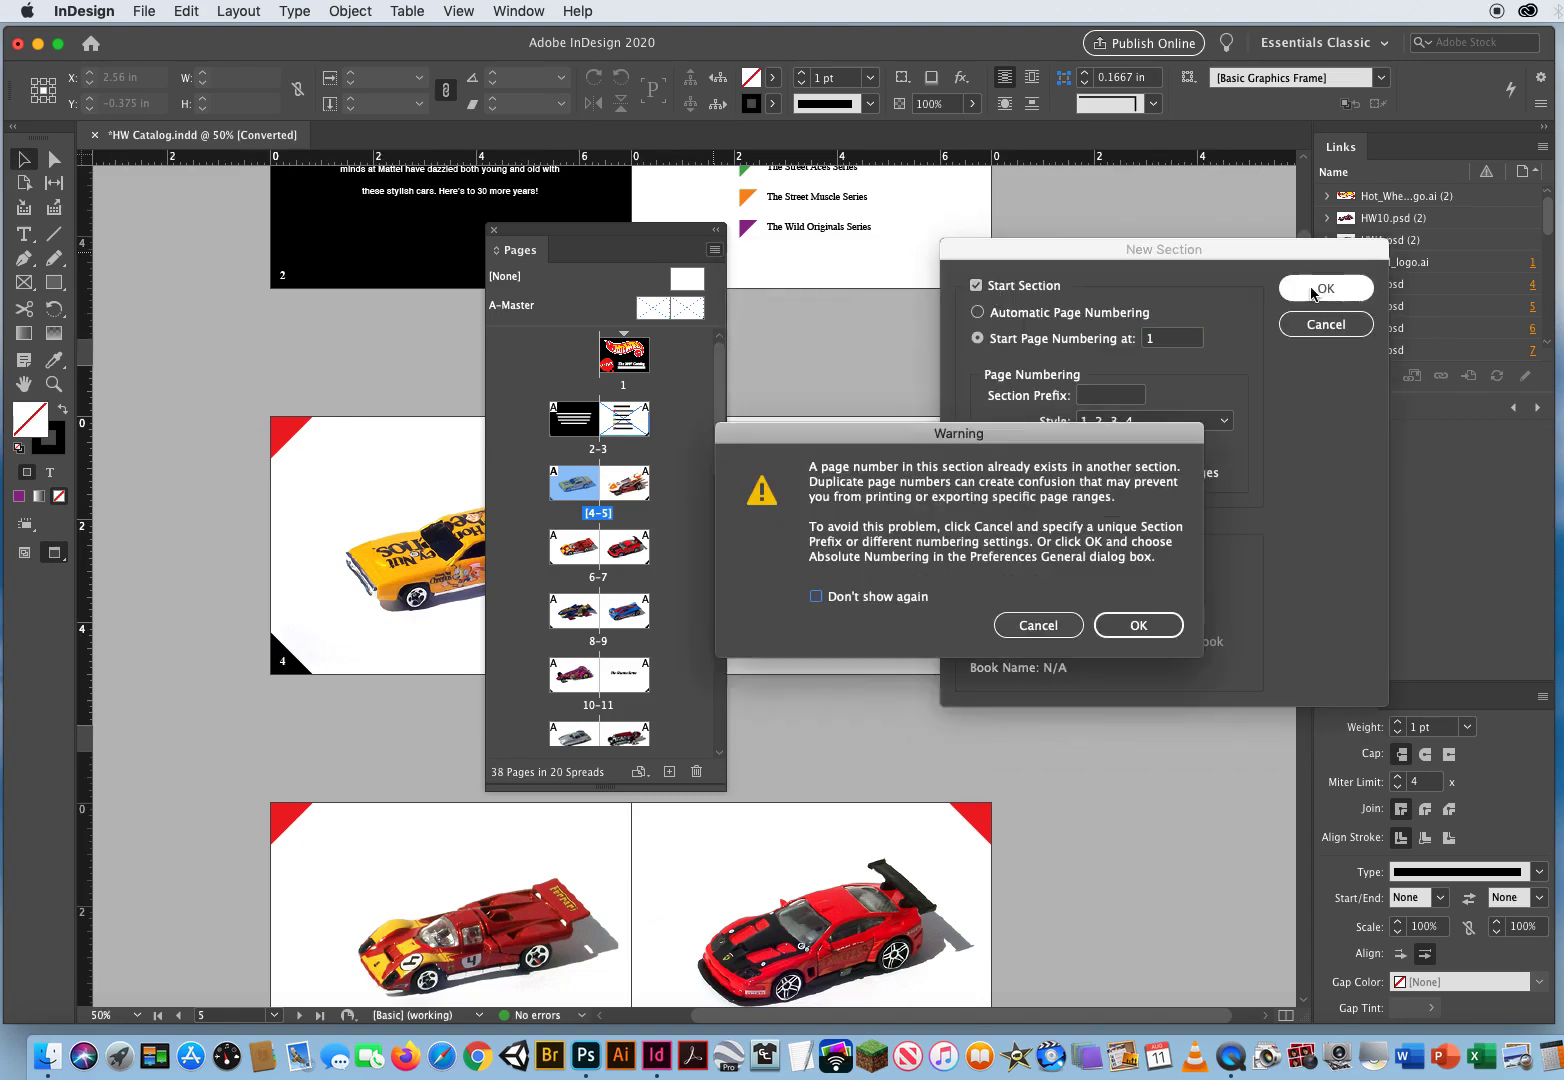
{"action": "left_click", "coordinate": [1128, 625]}
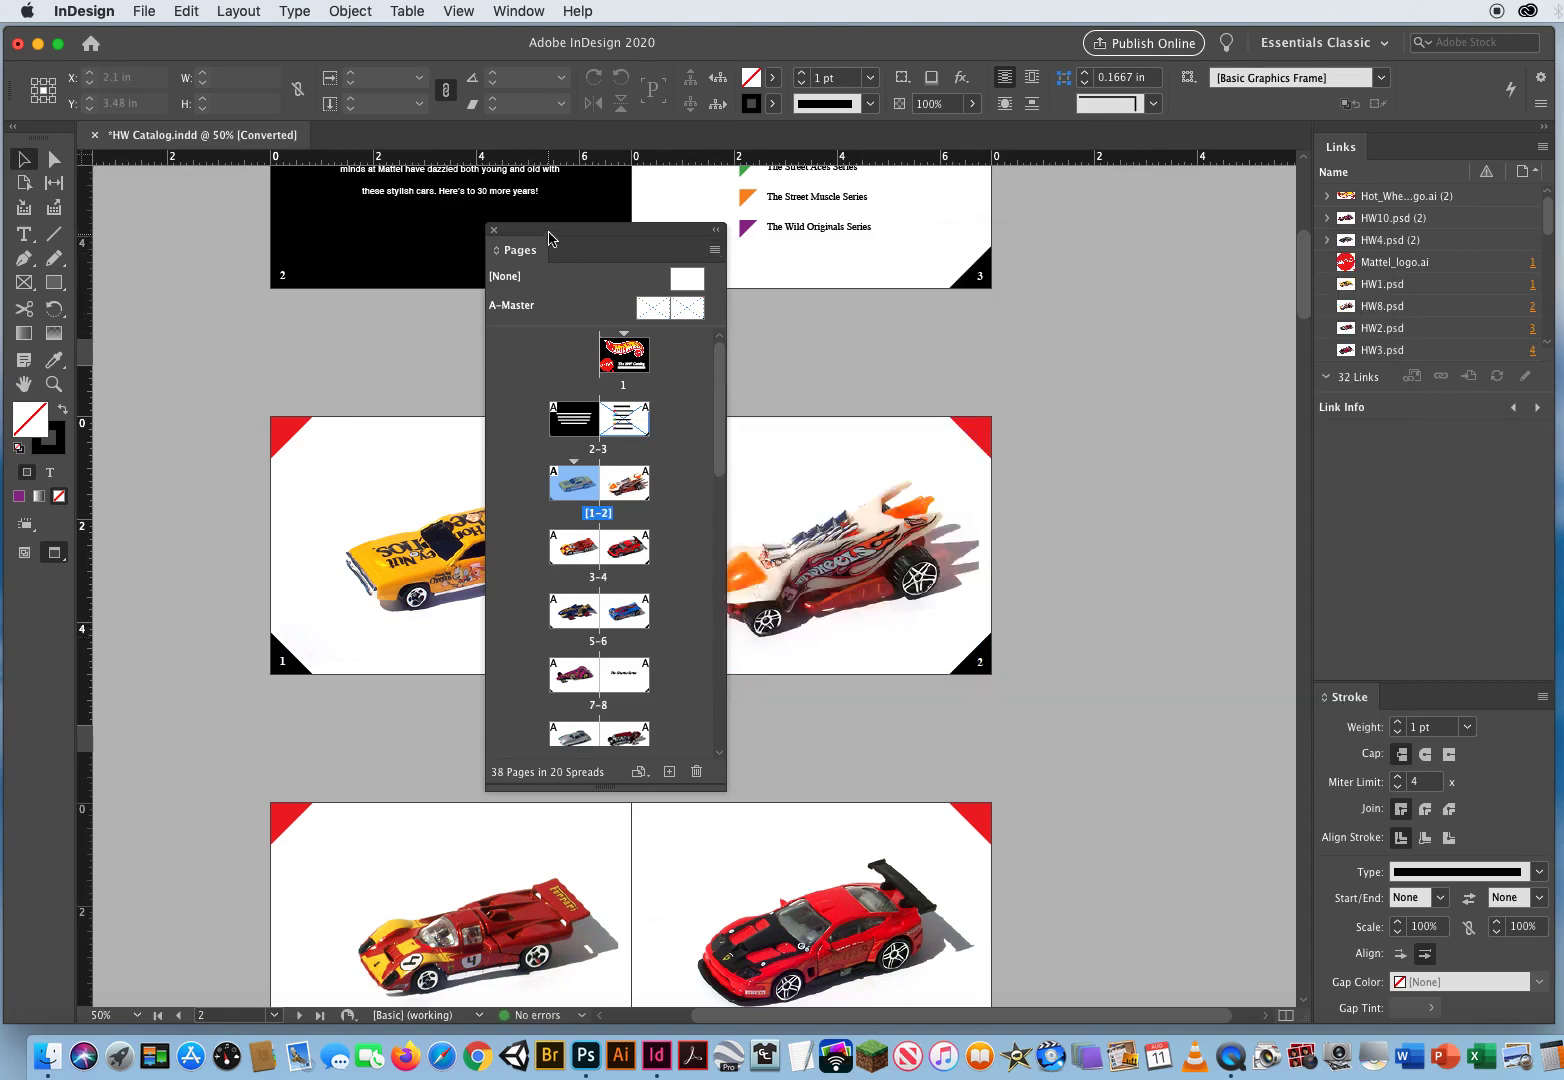
Scroll down to The Classics Series spread and select page 8 in the Pages panel.
{"action": "left_click_drag", "start_coordinate": [548, 238], "coordinate": [1065, 220]}
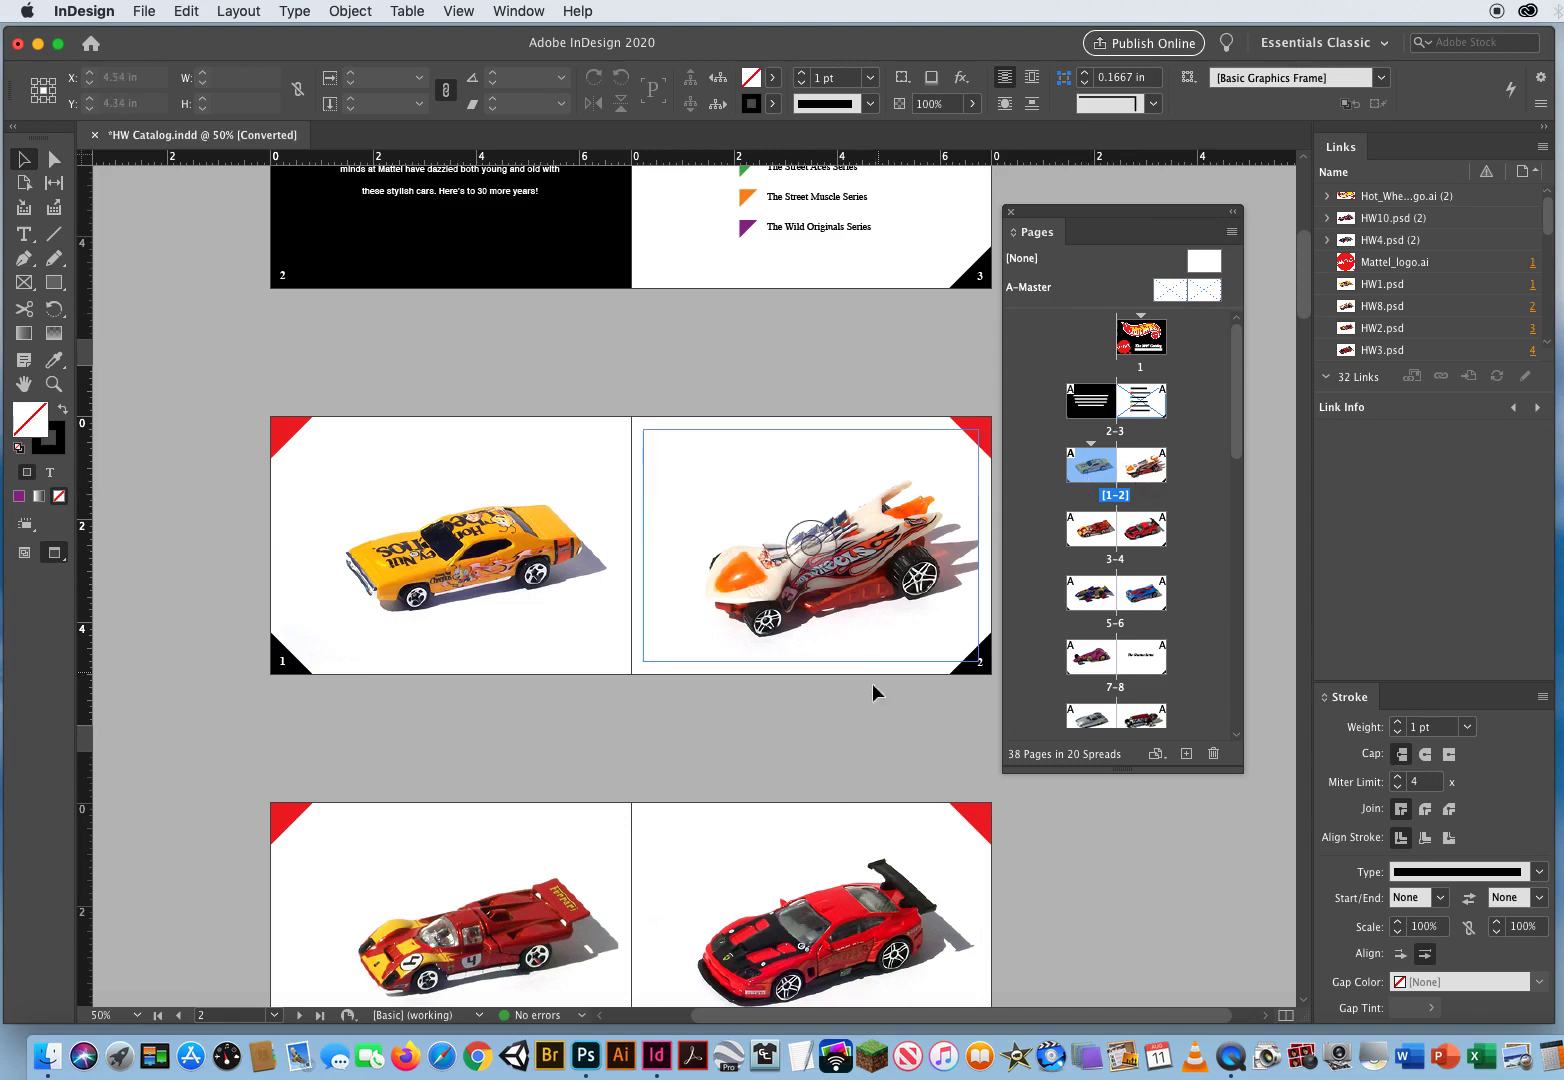
{"action": "scroll", "coordinate": [667, 524], "scroll_direction": "down", "scroll_amount": 10}
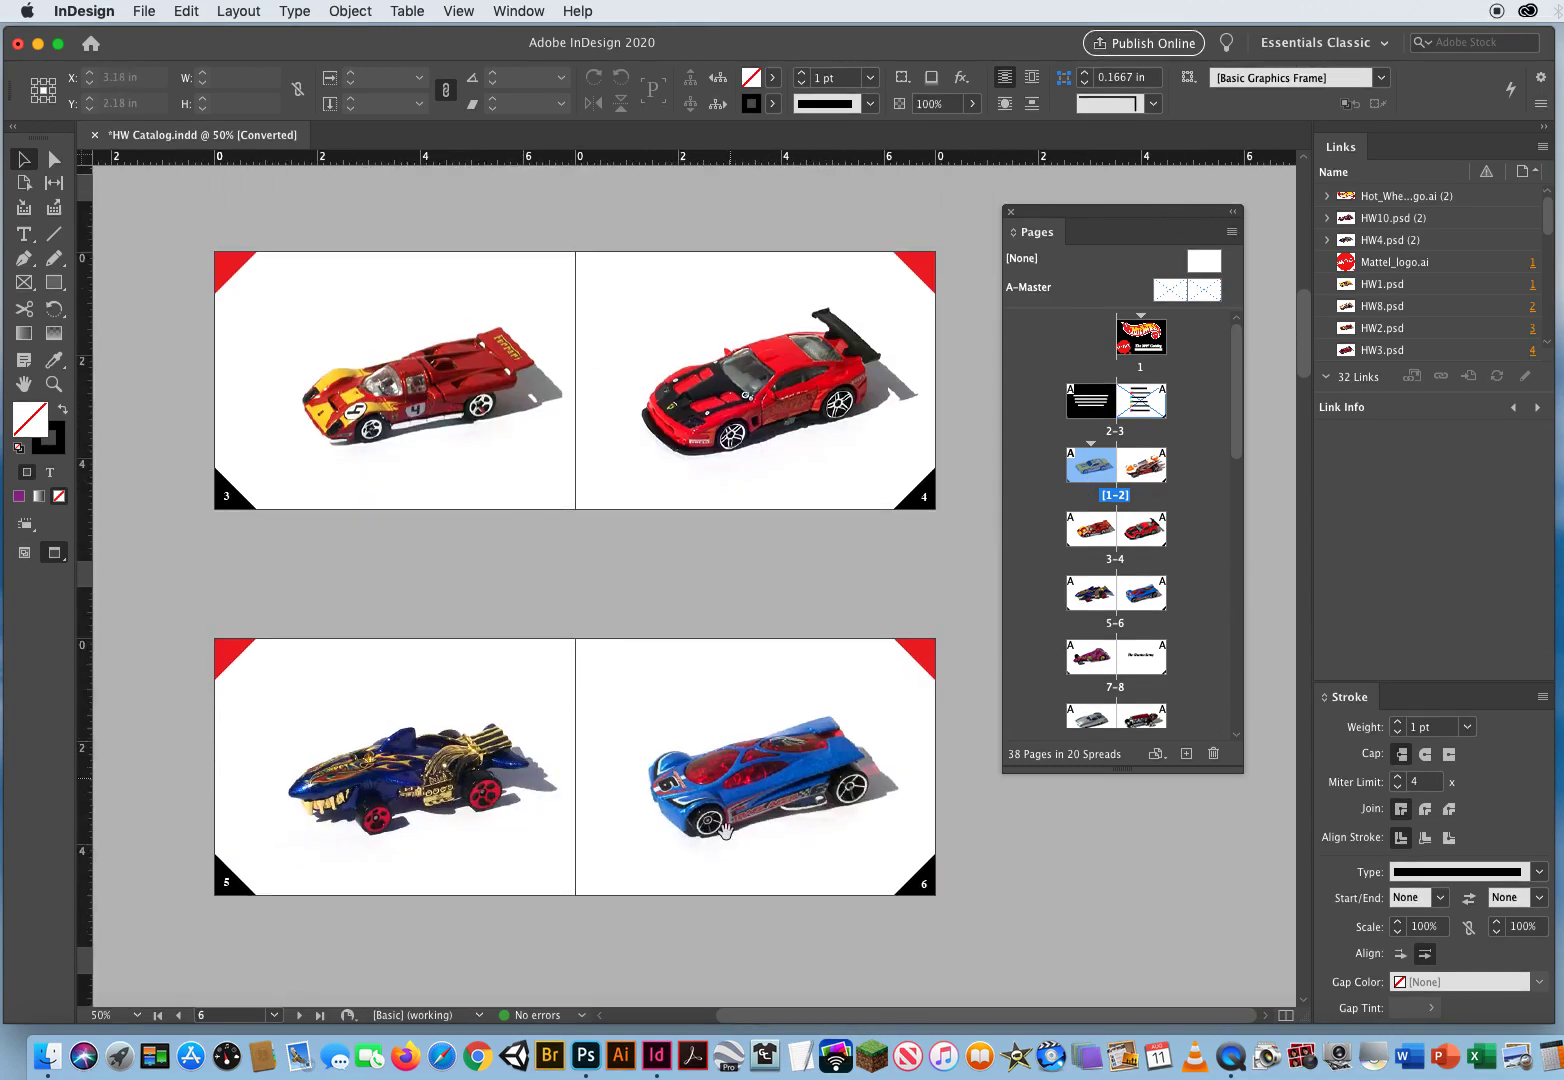
{"action": "scroll", "coordinate": [719, 845], "scroll_direction": "down", "scroll_amount": 6}
{"action": "scroll", "coordinate": [565, 660], "scroll_direction": "down", "scroll_amount": 2}
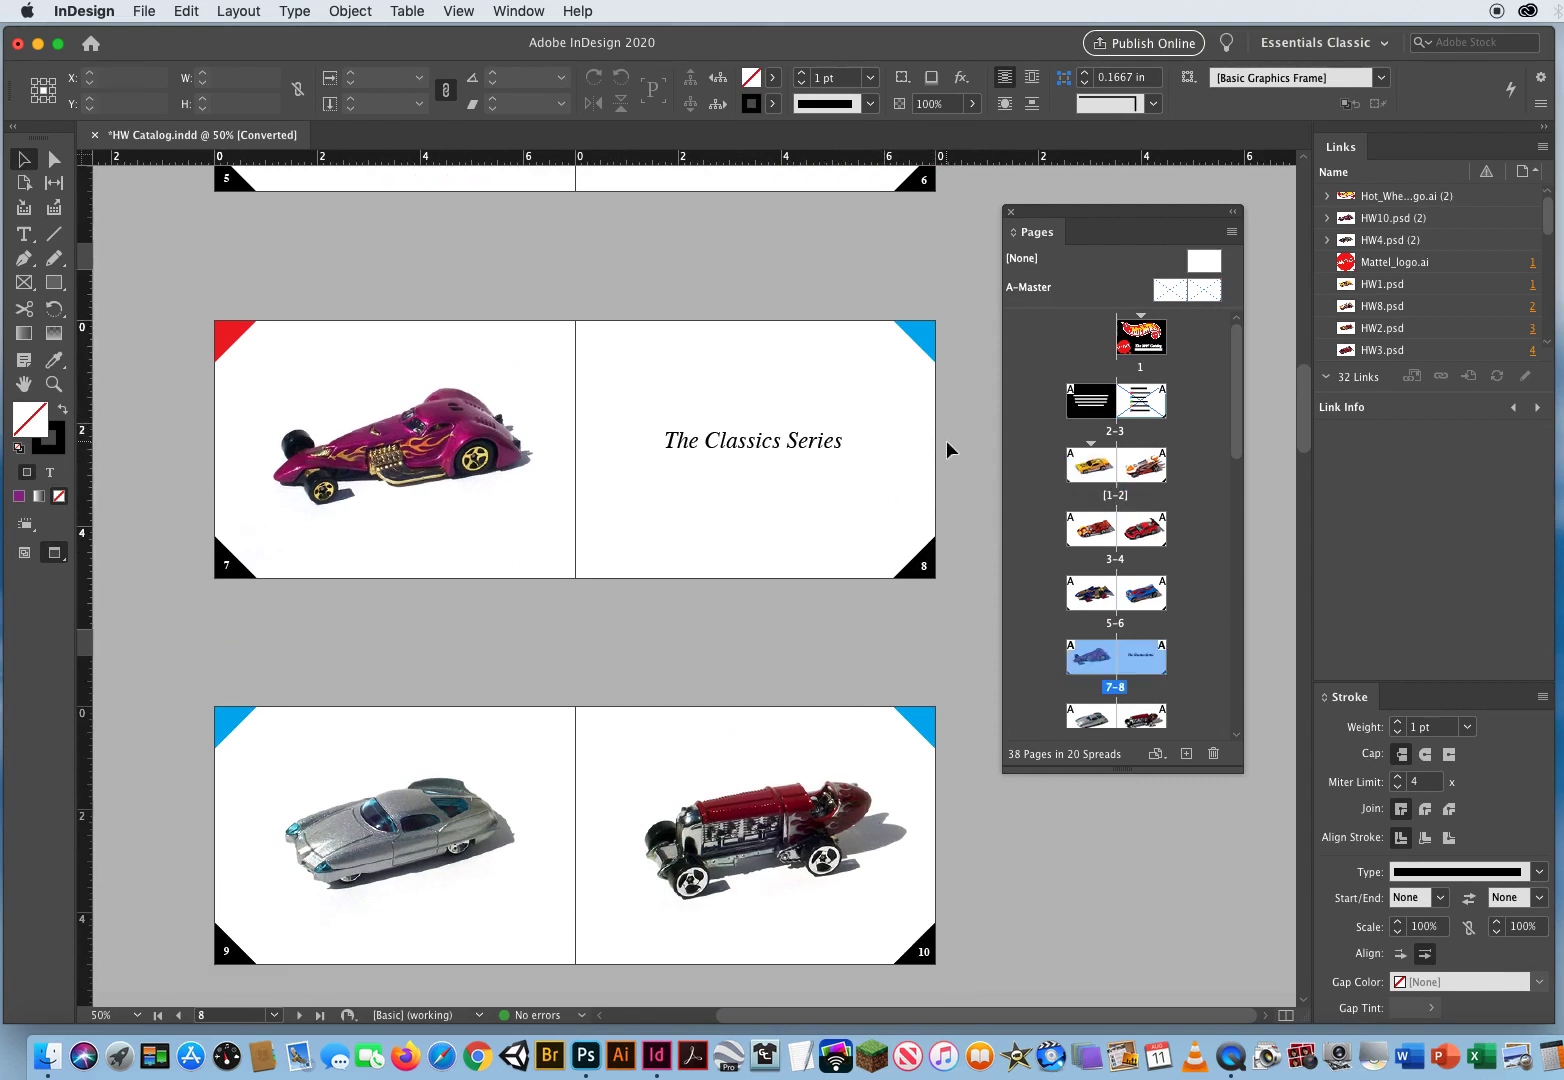
{"action": "left_click_drag", "start_coordinate": [1236, 424], "coordinate": [1238, 481]}
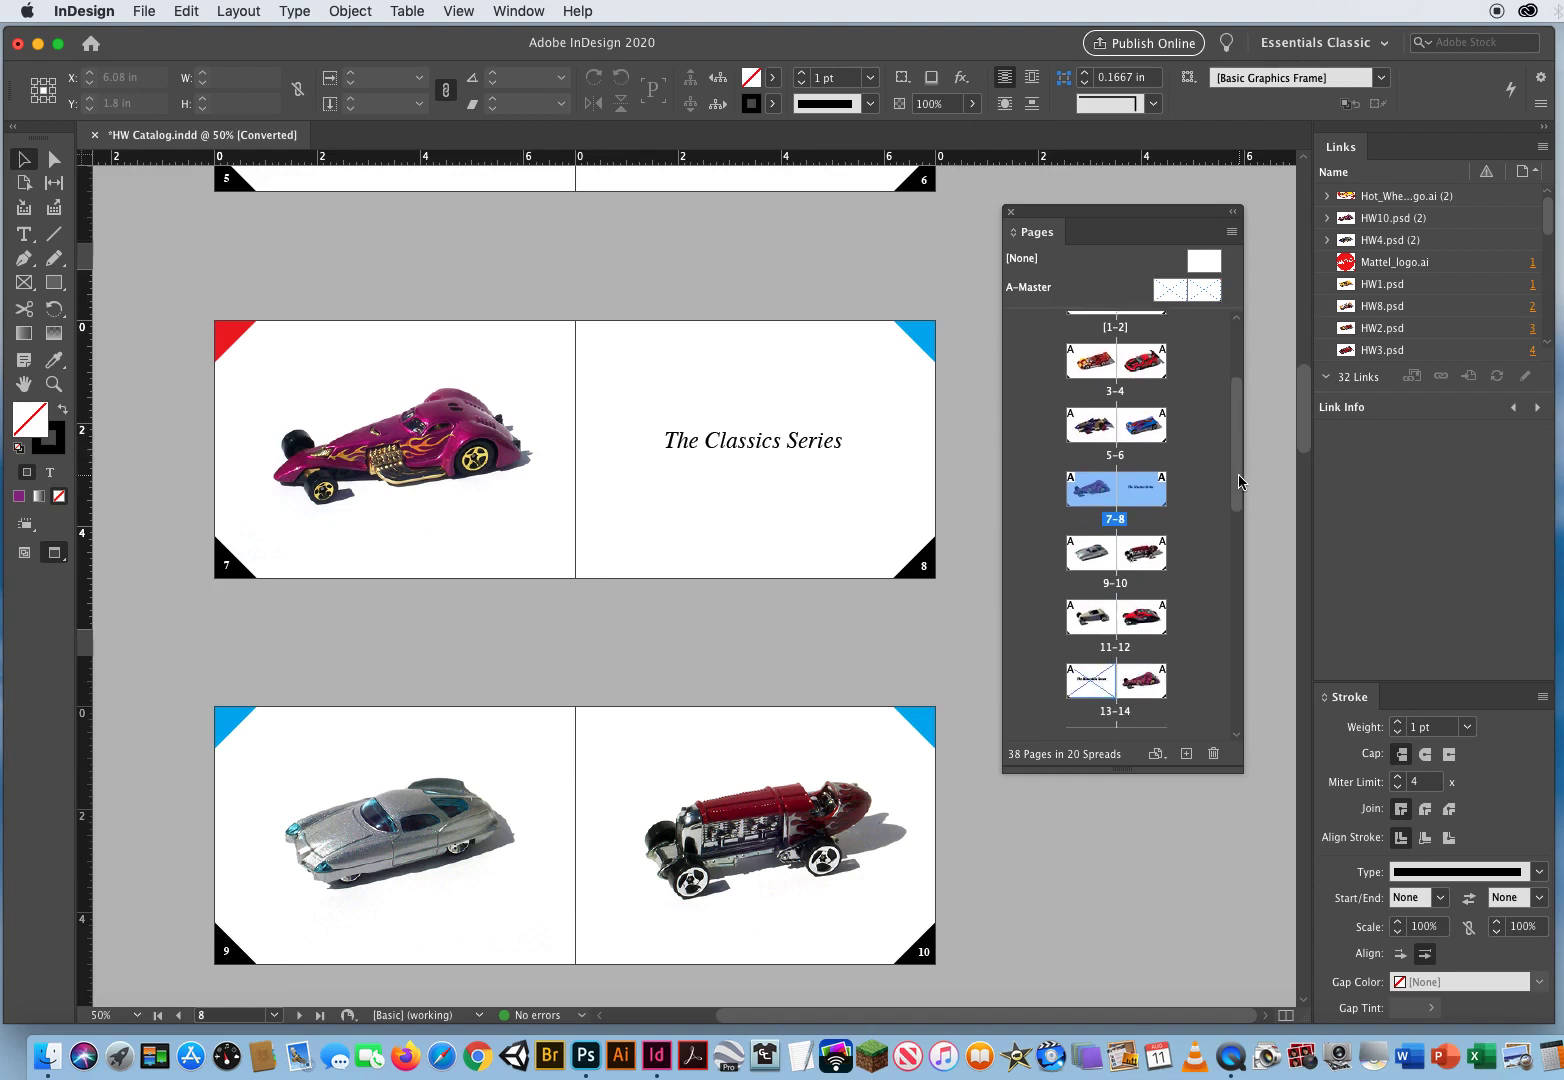
{"action": "left_click", "coordinate": [1148, 498]}
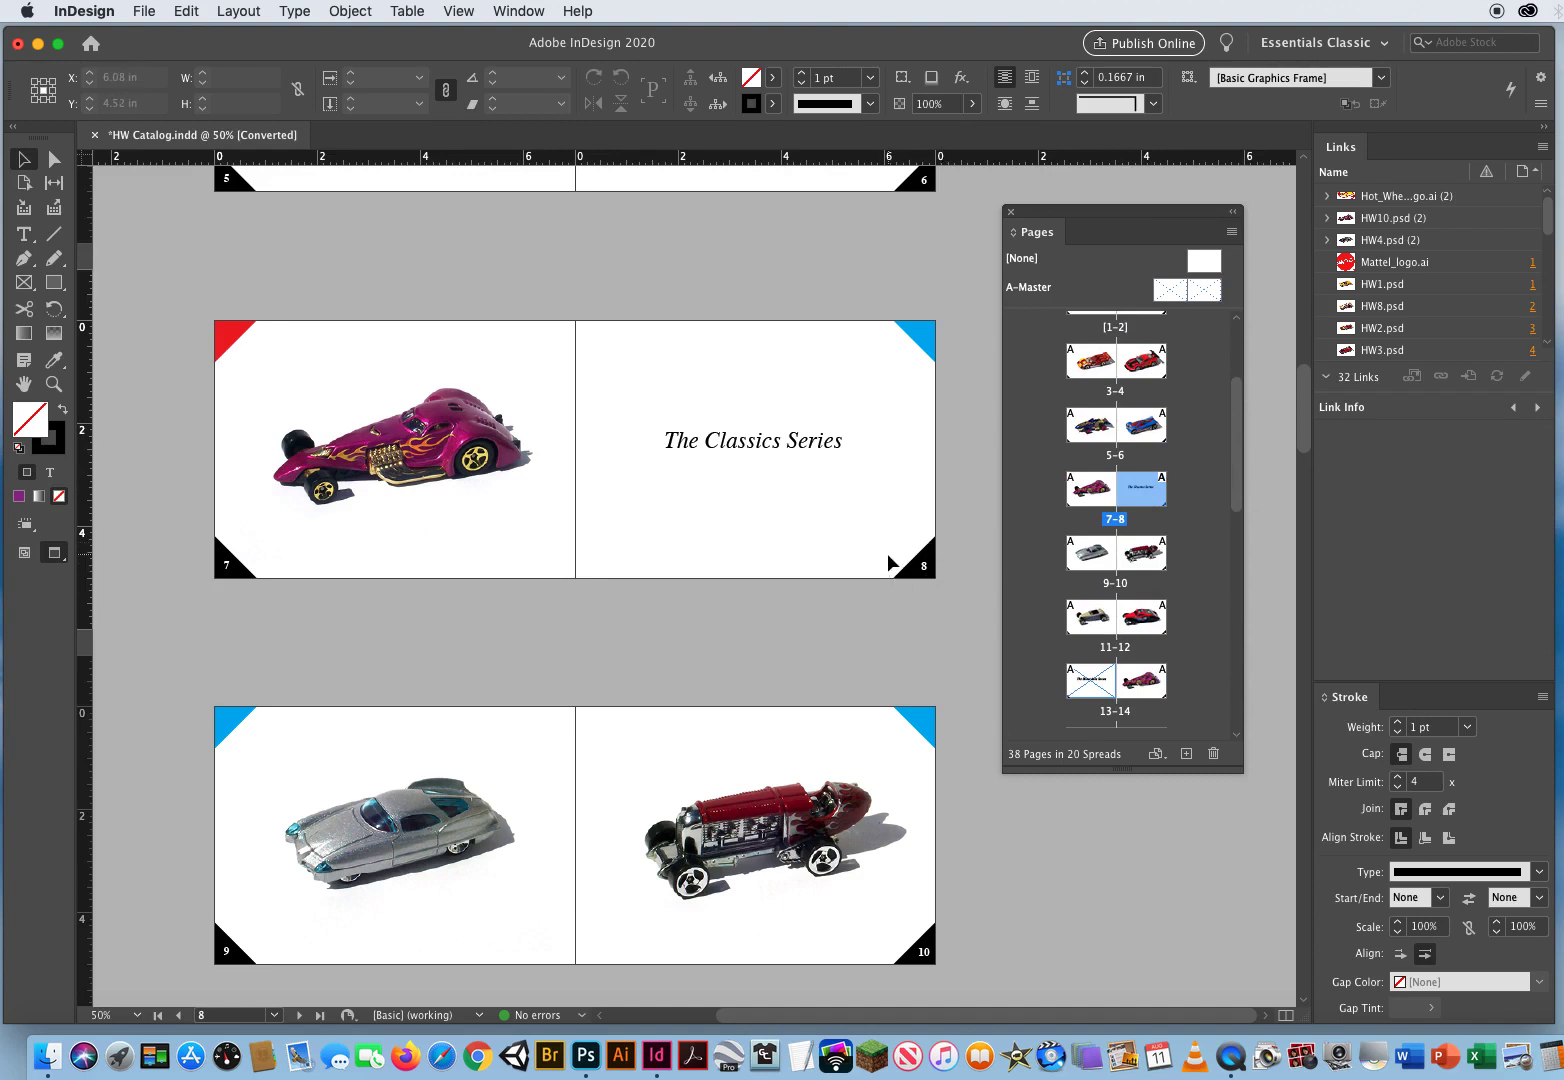
Keep the Classics spread's pages together via the Pages panel shuffle option.
{"action": "left_click_drag", "start_coordinate": [1188, 214], "coordinate": [440, 219]}
{"action": "left_click", "coordinate": [482, 236]}
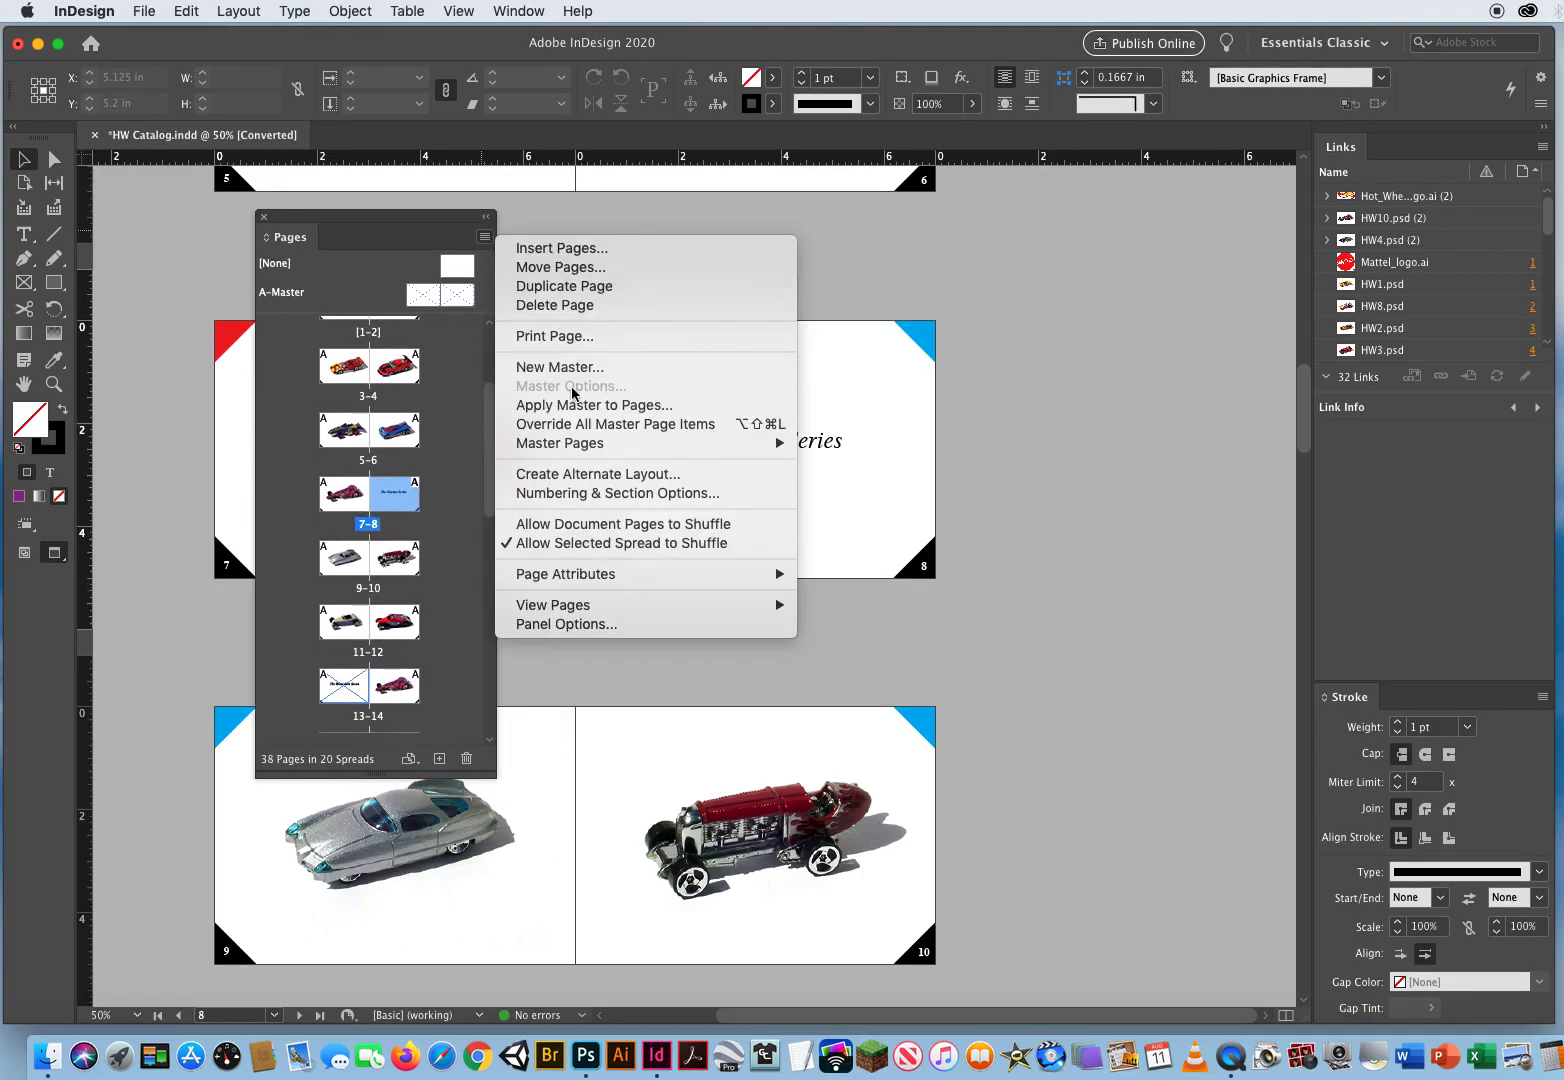
{"action": "left_click", "coordinate": [507, 546]}
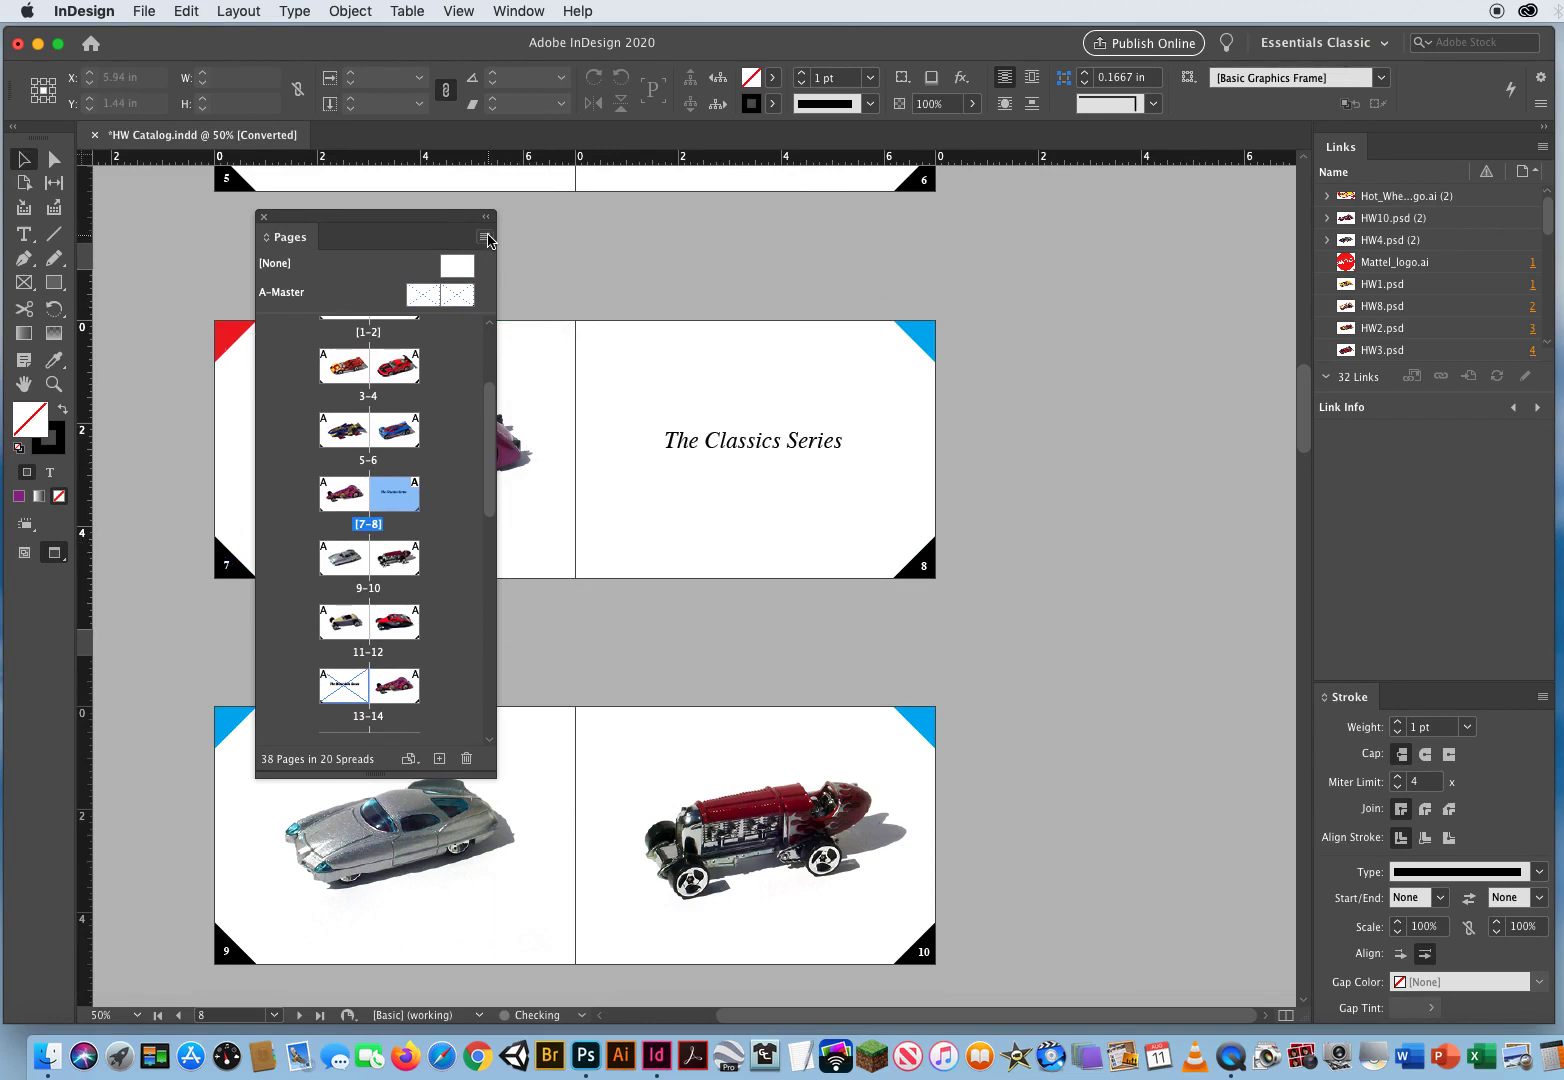
Start a new section at the Classics title page numbered 1, accepting the warning.
{"action": "left_click", "coordinate": [486, 238]}
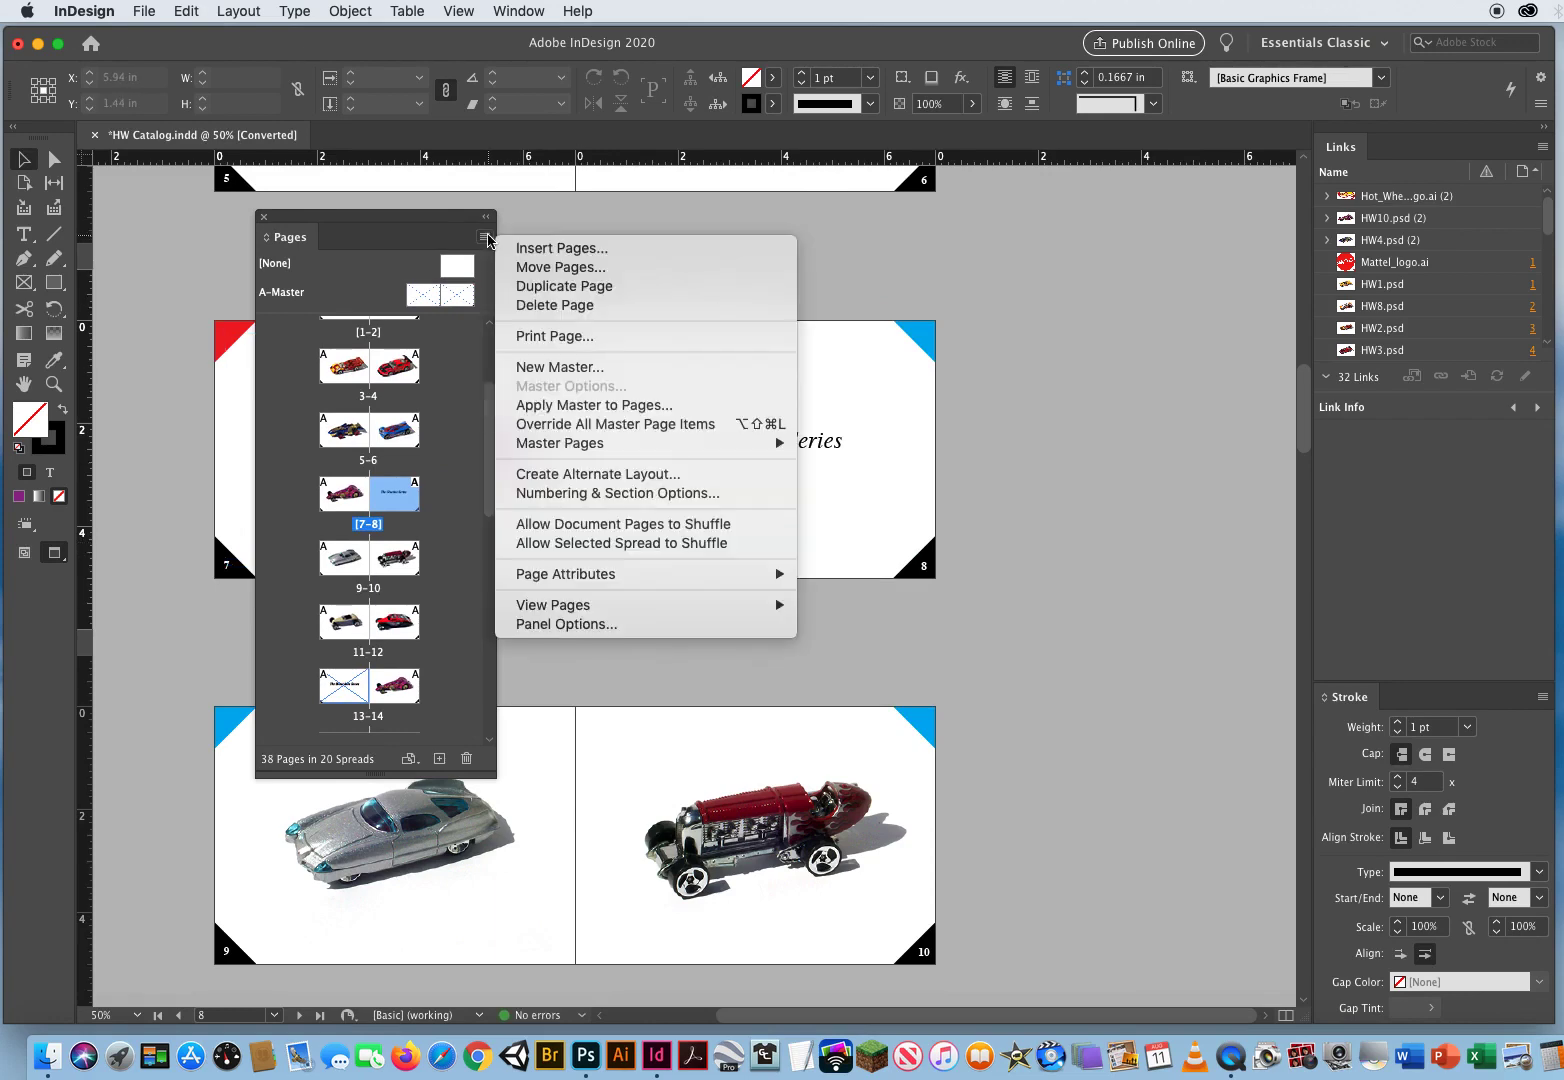
{"action": "left_click", "coordinate": [594, 494]}
{"action": "left_click", "coordinate": [978, 339]}
{"action": "left_click", "coordinate": [1326, 288]}
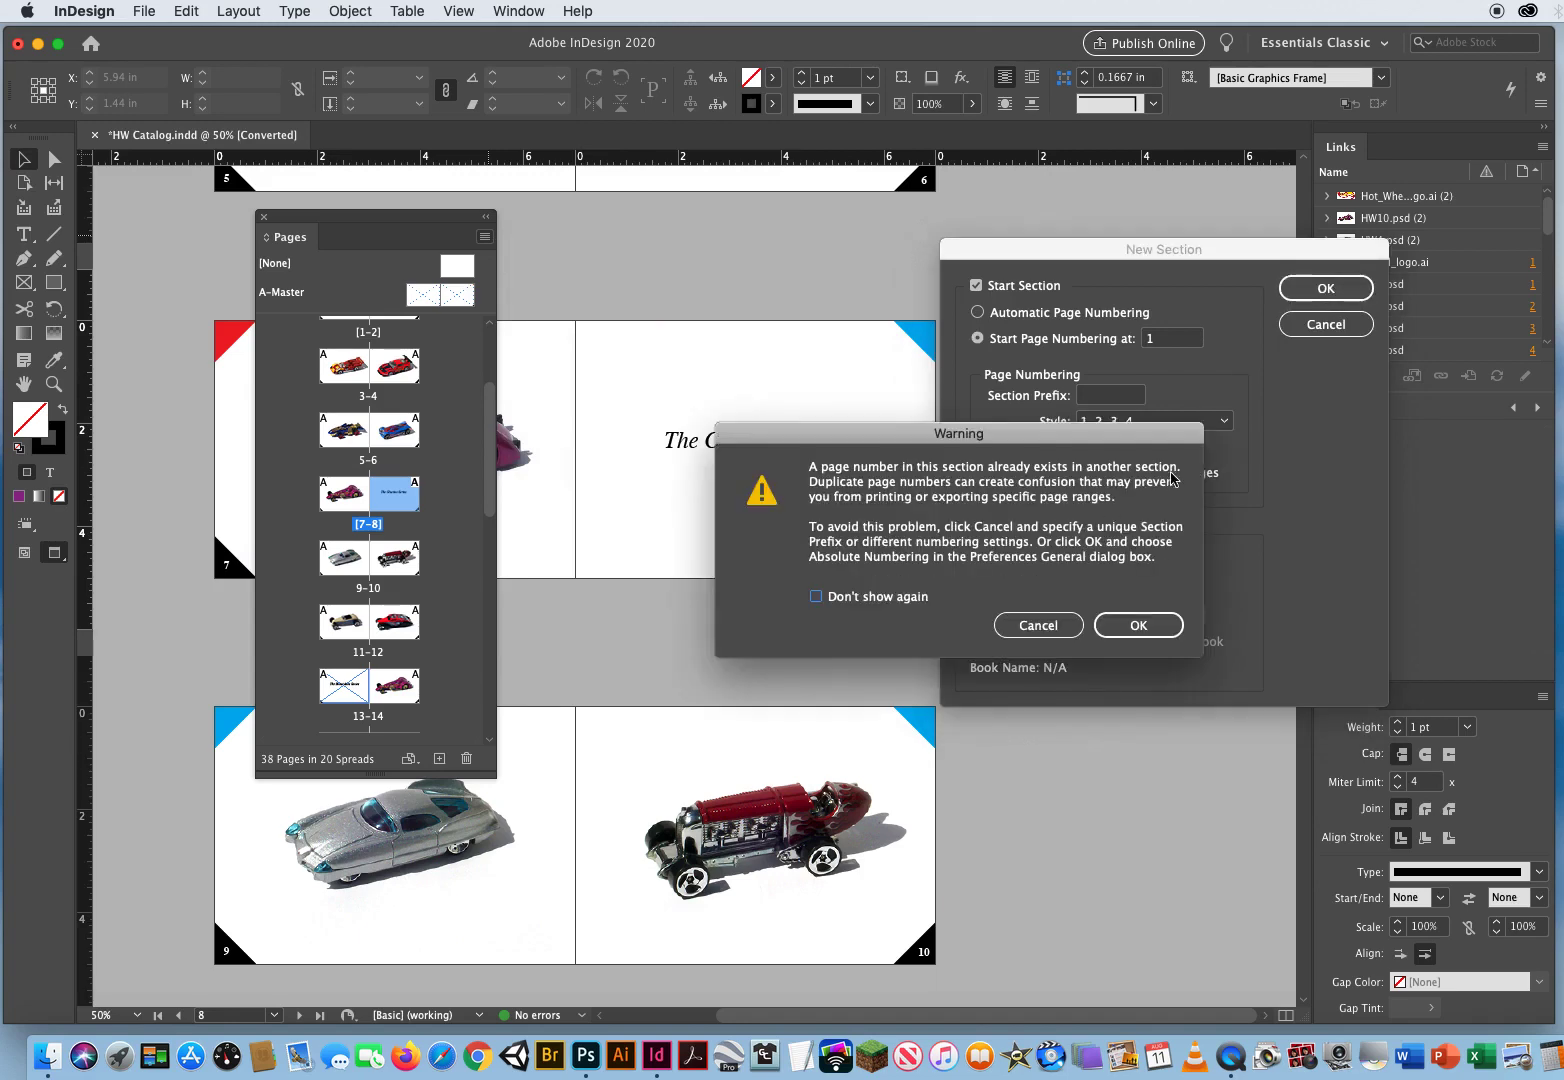
{"action": "left_click", "coordinate": [1126, 626]}
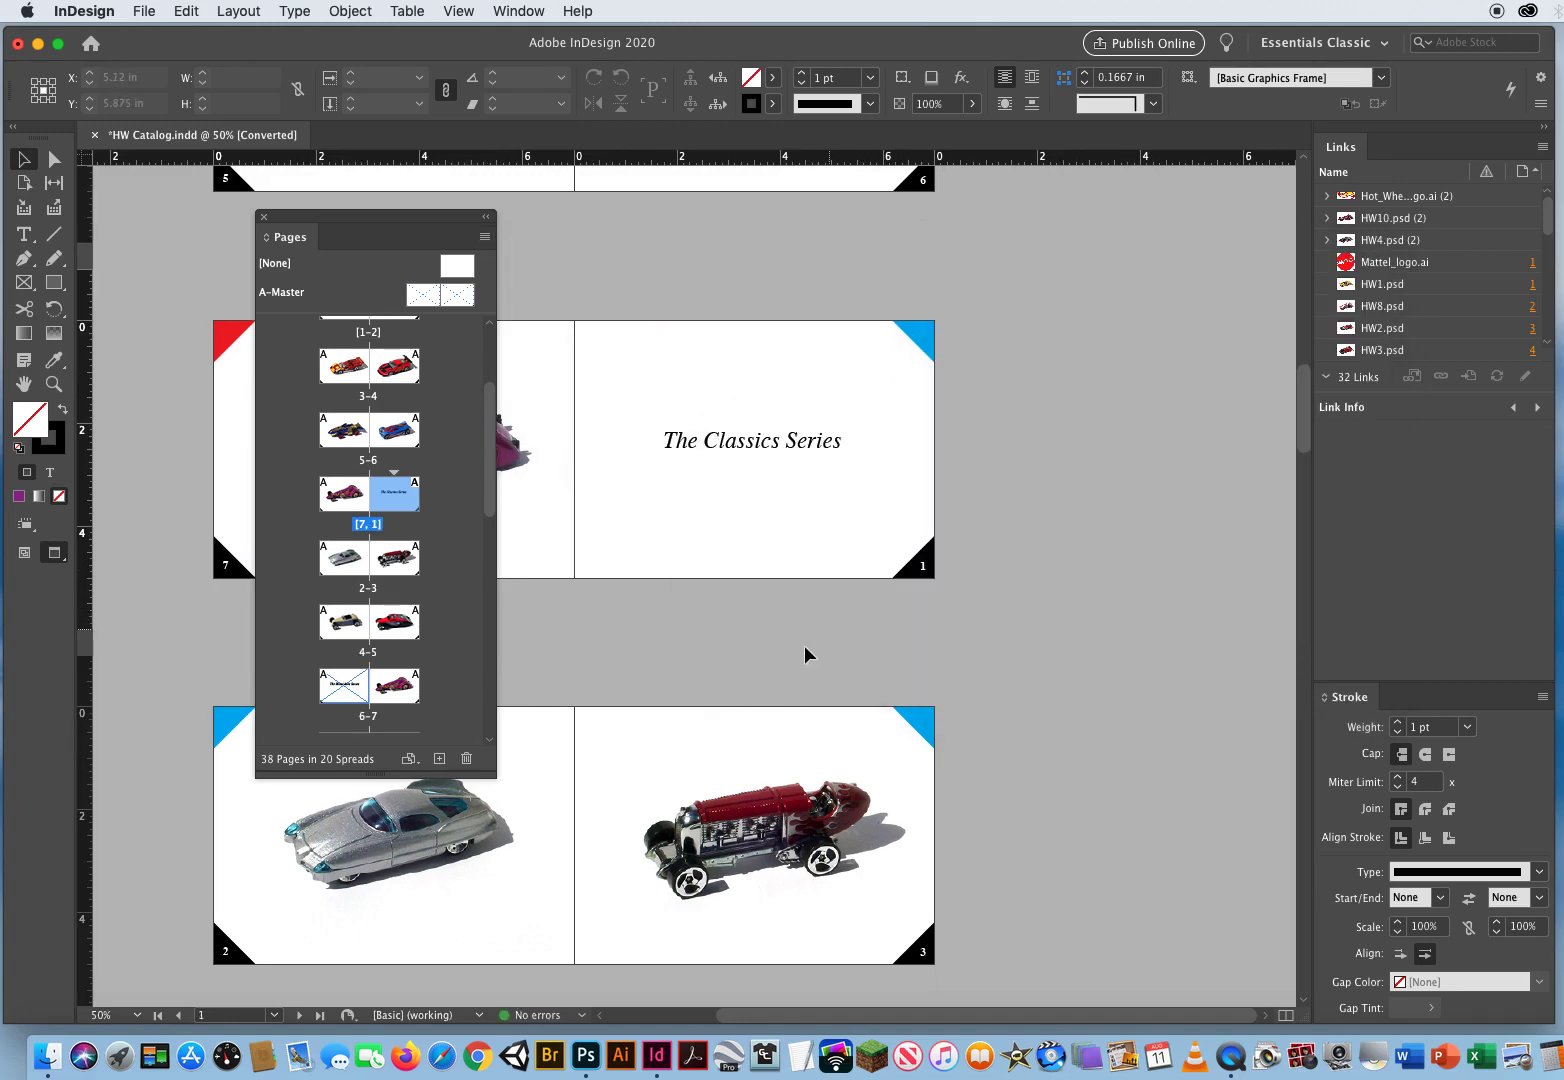
Scroll to the Street Aces Series spread and select its title page, page 6.
{"action": "scroll", "coordinate": [782, 676], "scroll_direction": "down", "scroll_amount": 5}
{"action": "scroll", "coordinate": [782, 676], "scroll_direction": "left", "scroll_amount": 3}
{"action": "left_click_drag", "start_coordinate": [358, 218], "coordinate": [204, 230]}
{"action": "left_click_drag", "start_coordinate": [838, 824], "coordinate": [620, 333]}
{"action": "scroll", "coordinate": [620, 333], "scroll_direction": "left", "scroll_amount": 3}
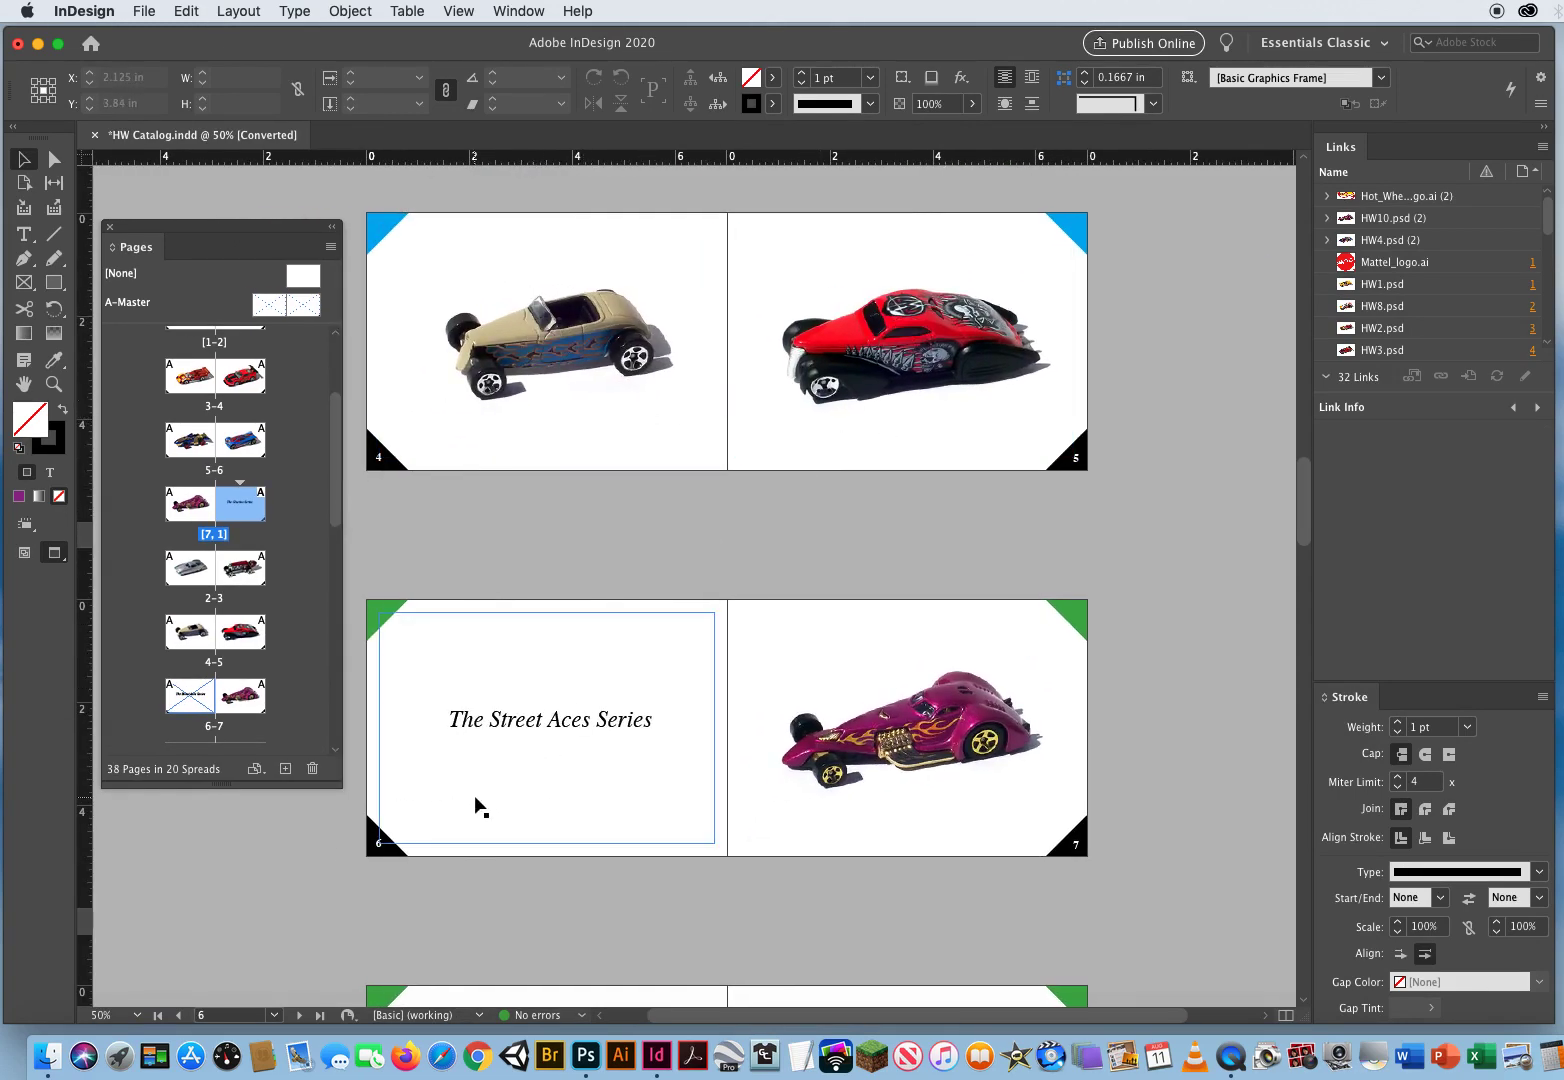
{"action": "scroll", "coordinate": [559, 761], "scroll_direction": "down", "scroll_amount": 3}
{"action": "scroll", "coordinate": [559, 761], "scroll_direction": "left", "scroll_amount": 1}
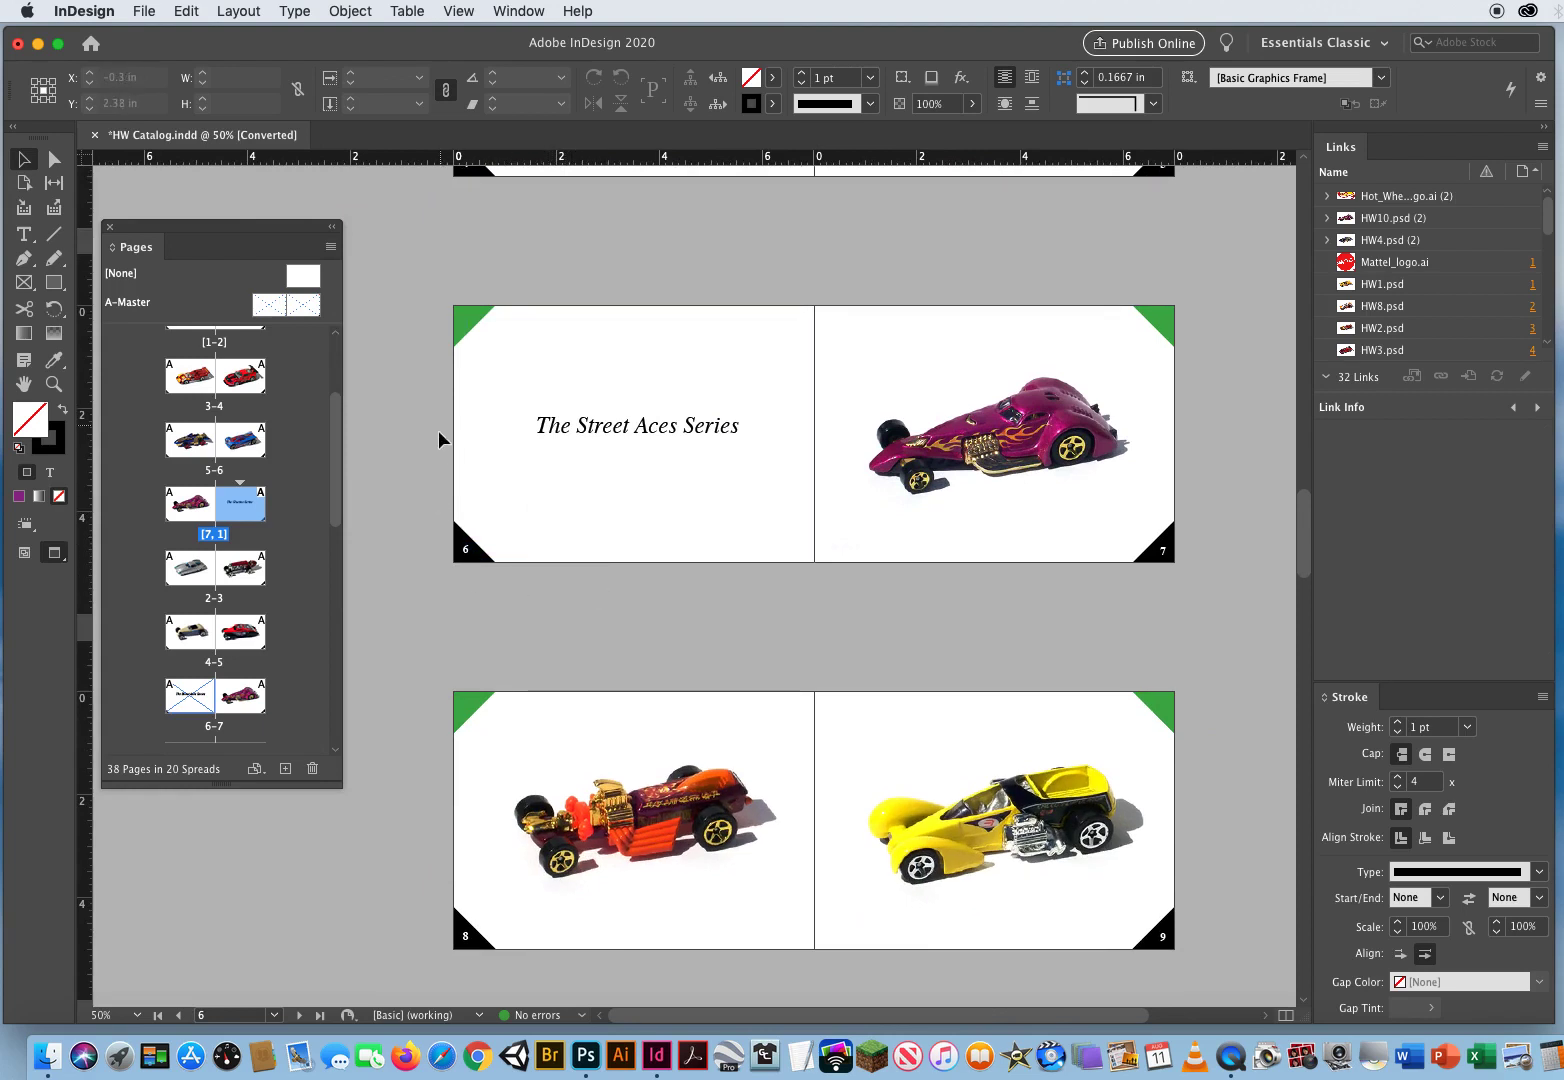
{"action": "scroll", "coordinate": [285, 529], "scroll_direction": "down", "scroll_amount": 4}
{"action": "left_click", "coordinate": [195, 545]}
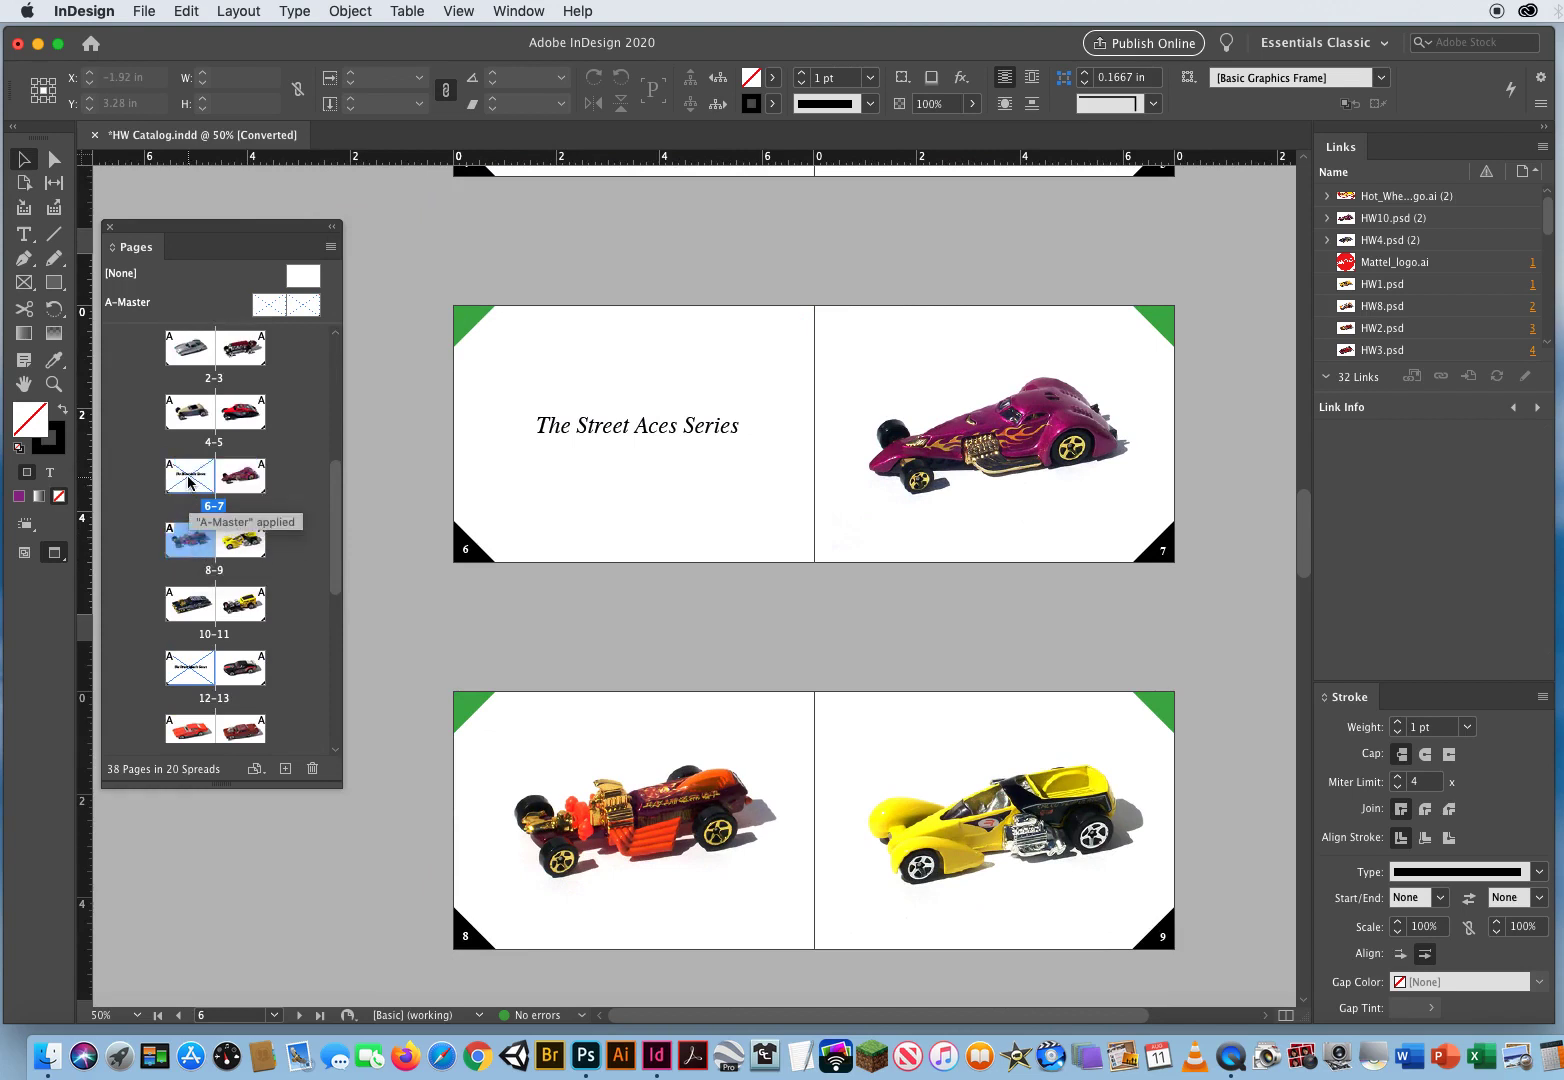
{"action": "left_click", "coordinate": [189, 482]}
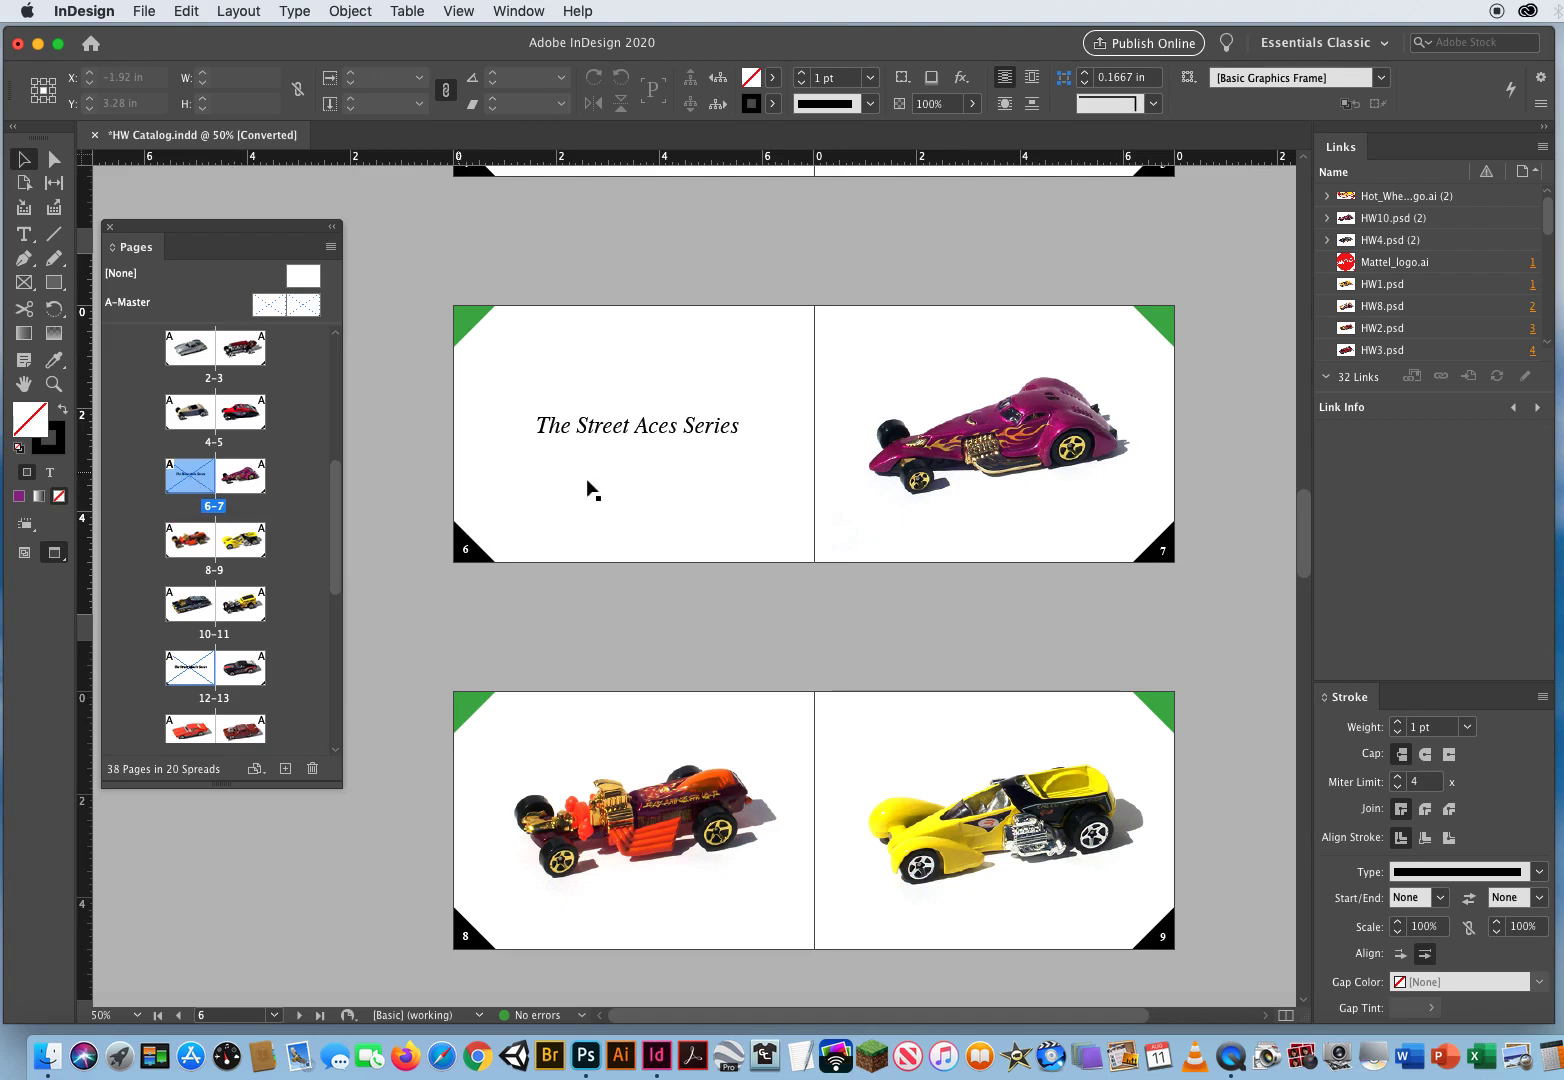
Start a new section at page 6 with numbering at 1, accepting the duplicate-number warning.
{"action": "left_click", "coordinate": [331, 248]}
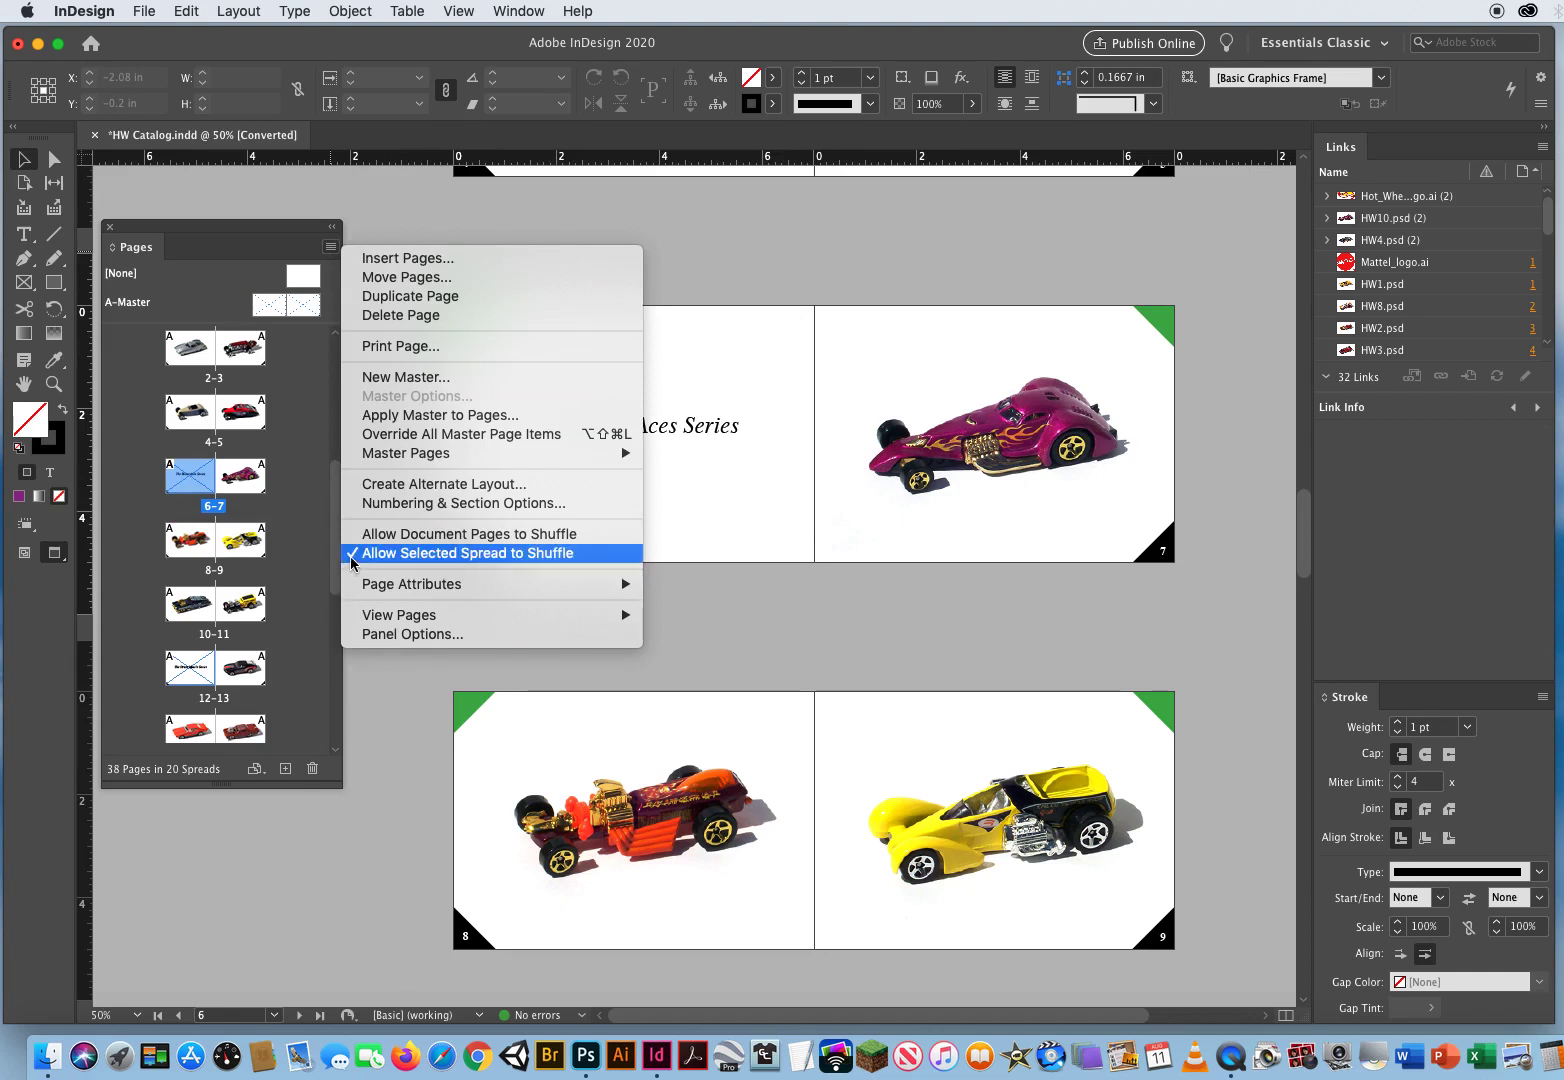
{"action": "left_click", "coordinate": [407, 504]}
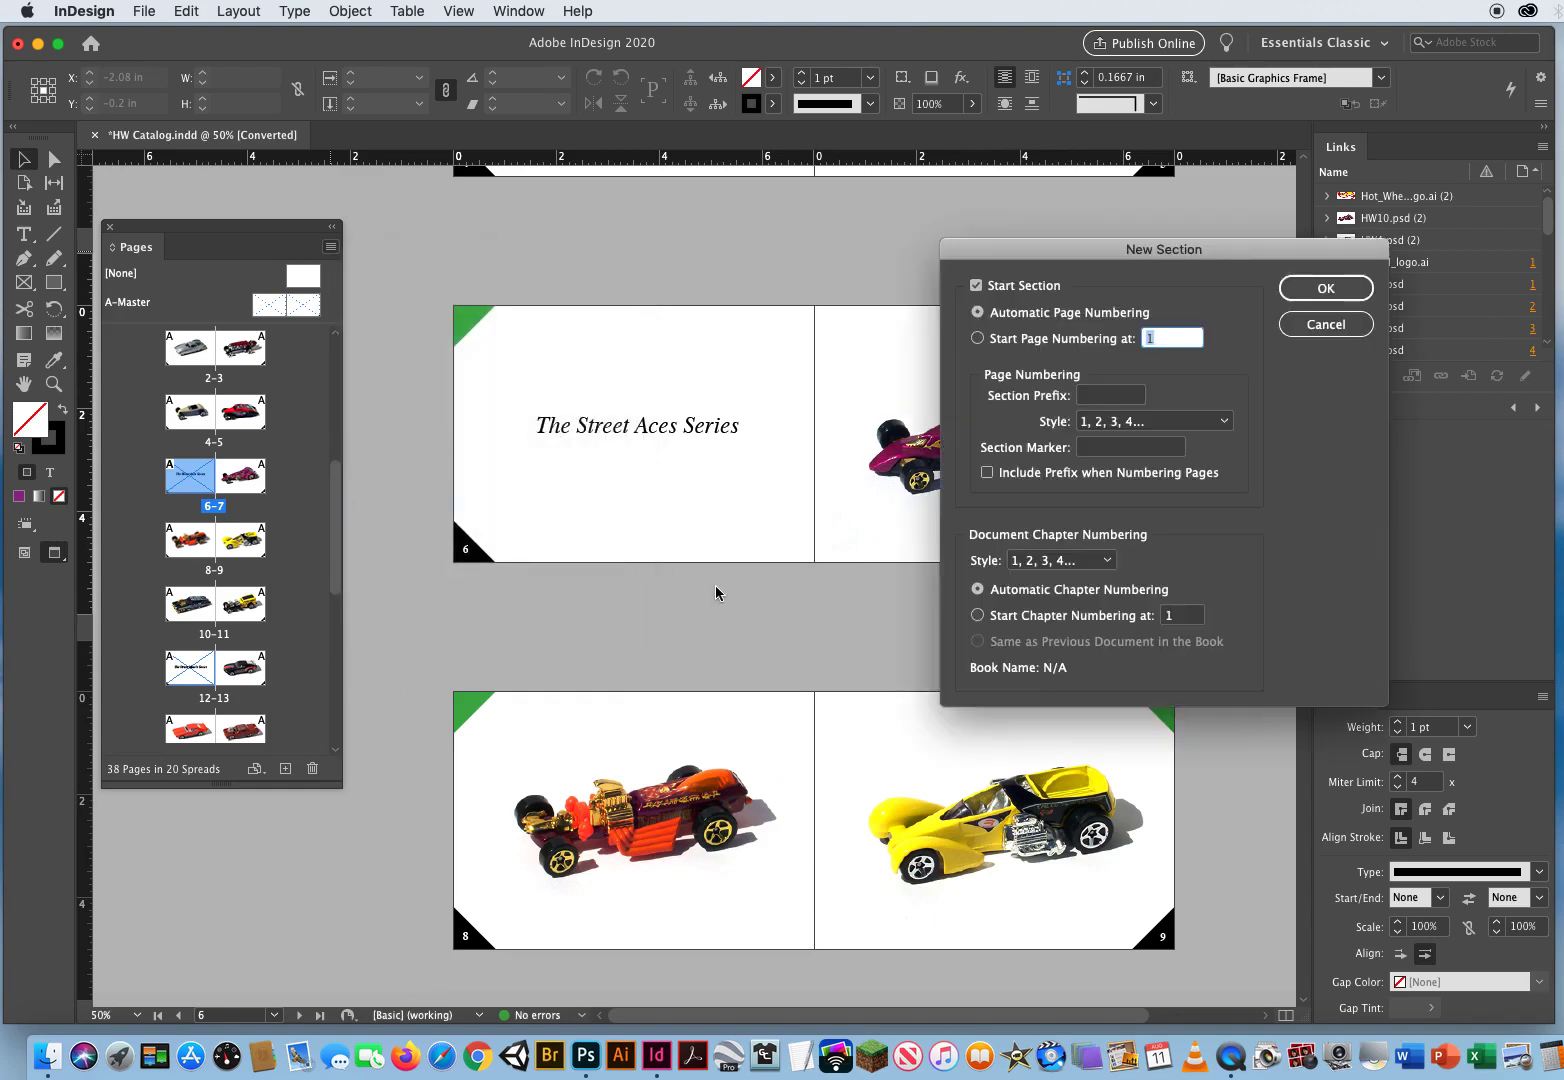
{"action": "left_click", "coordinate": [979, 339]}
{"action": "left_click", "coordinate": [1318, 290]}
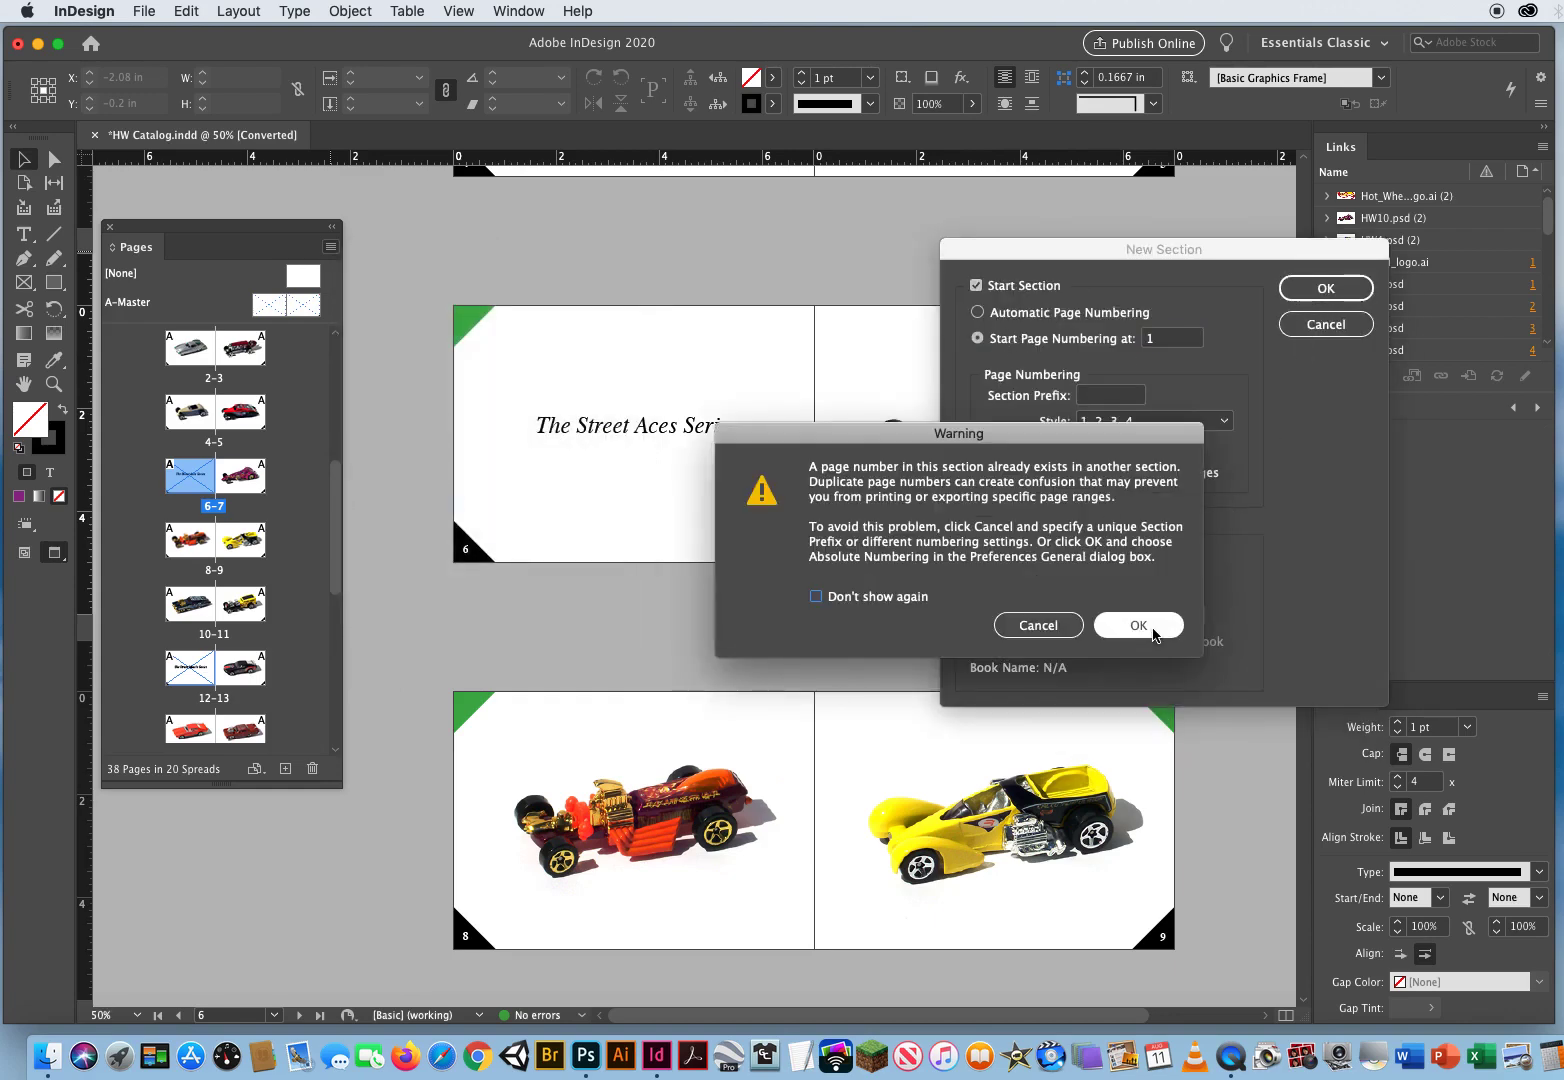
{"action": "left_click", "coordinate": [1155, 630]}
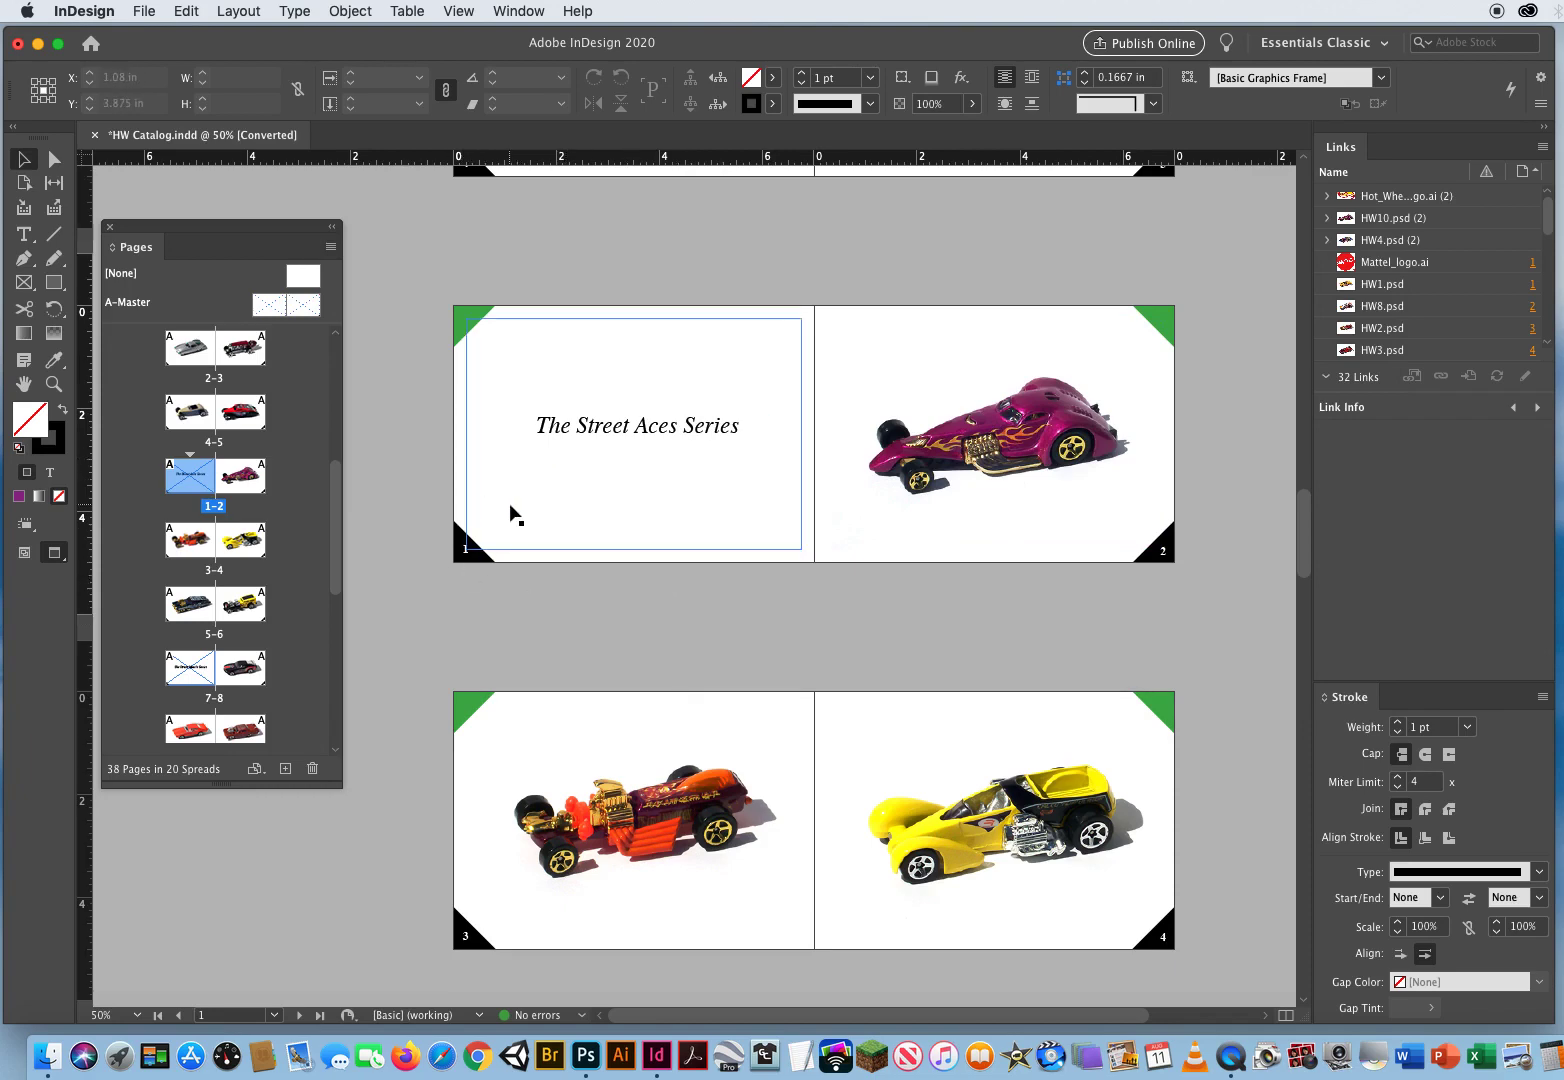
Scroll down and select the first page of The Street Muscle Series spread.
{"action": "scroll", "coordinate": [880, 545], "scroll_direction": "down", "scroll_amount": 10}
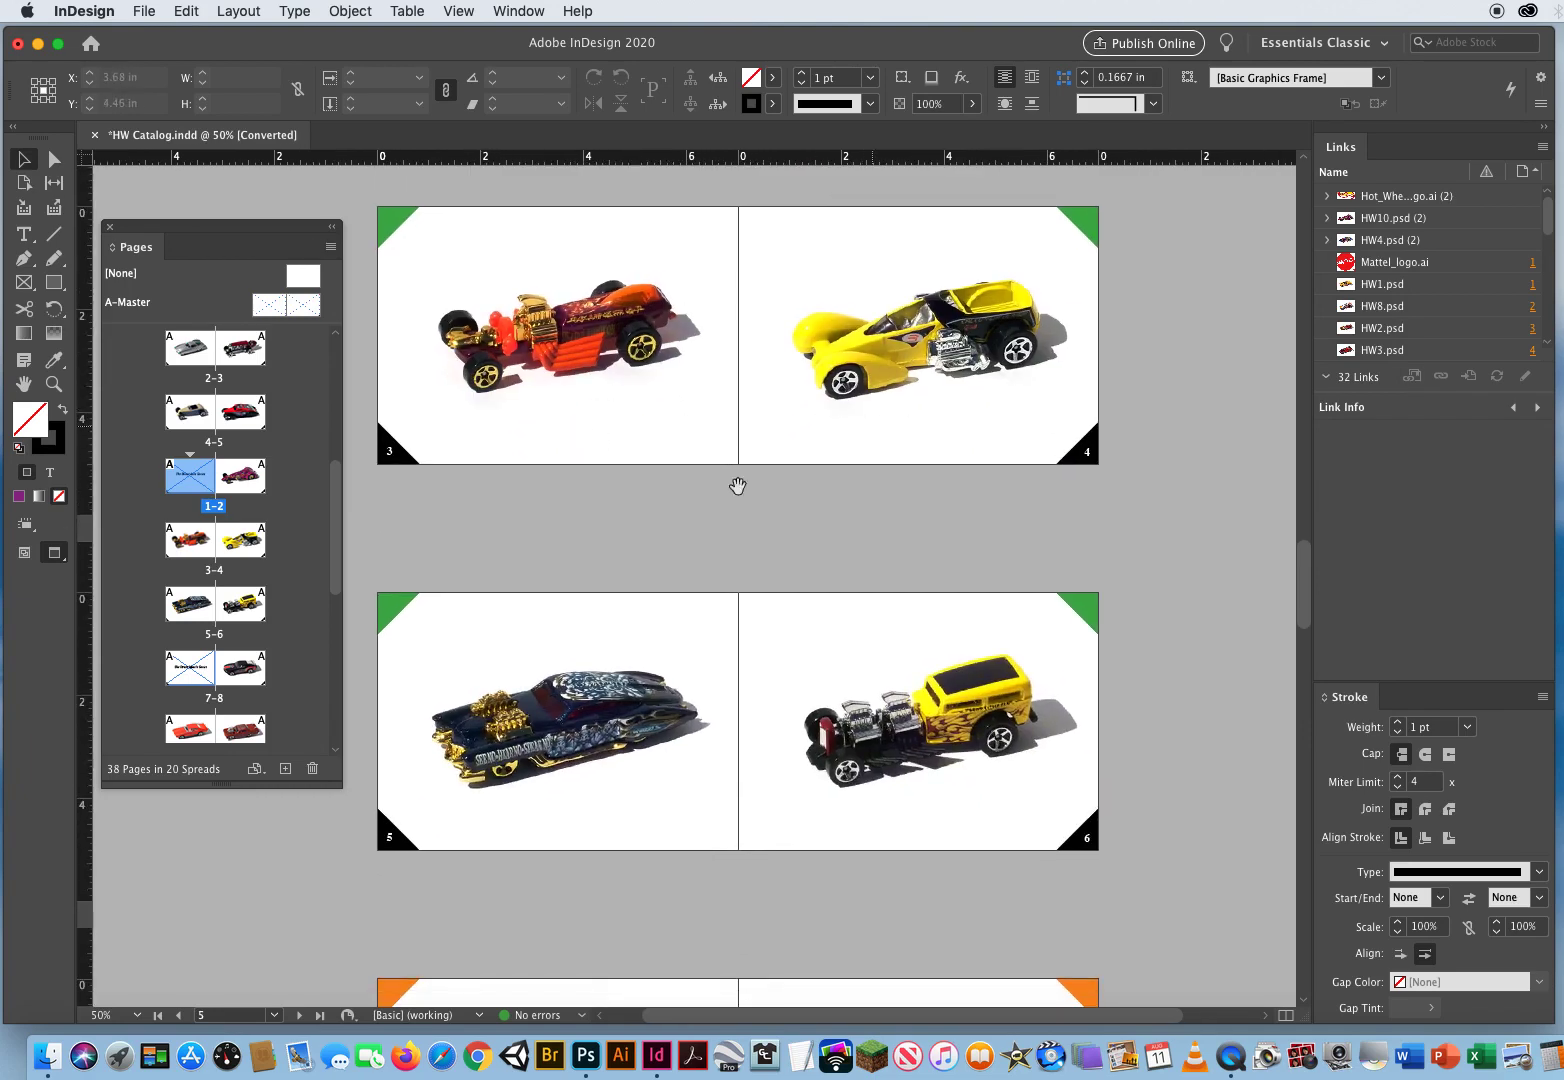
{"action": "scroll", "coordinate": [580, 706], "scroll_direction": "down", "scroll_amount": 10}
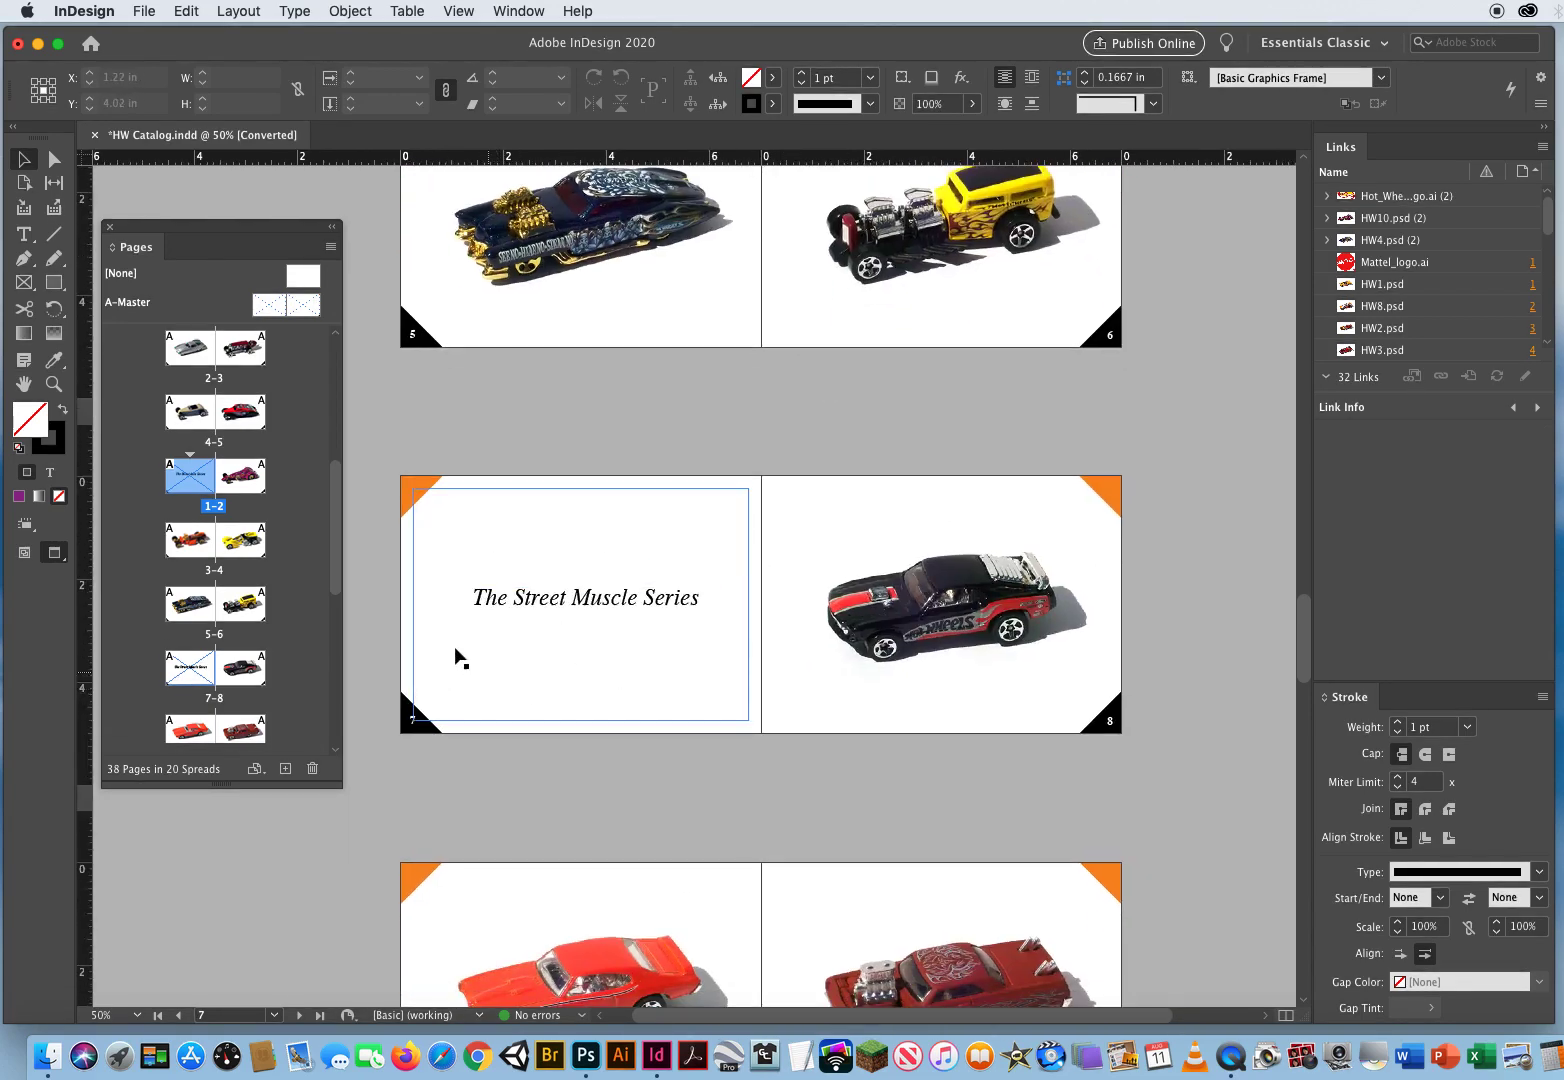
{"action": "left_click", "coordinate": [390, 590]}
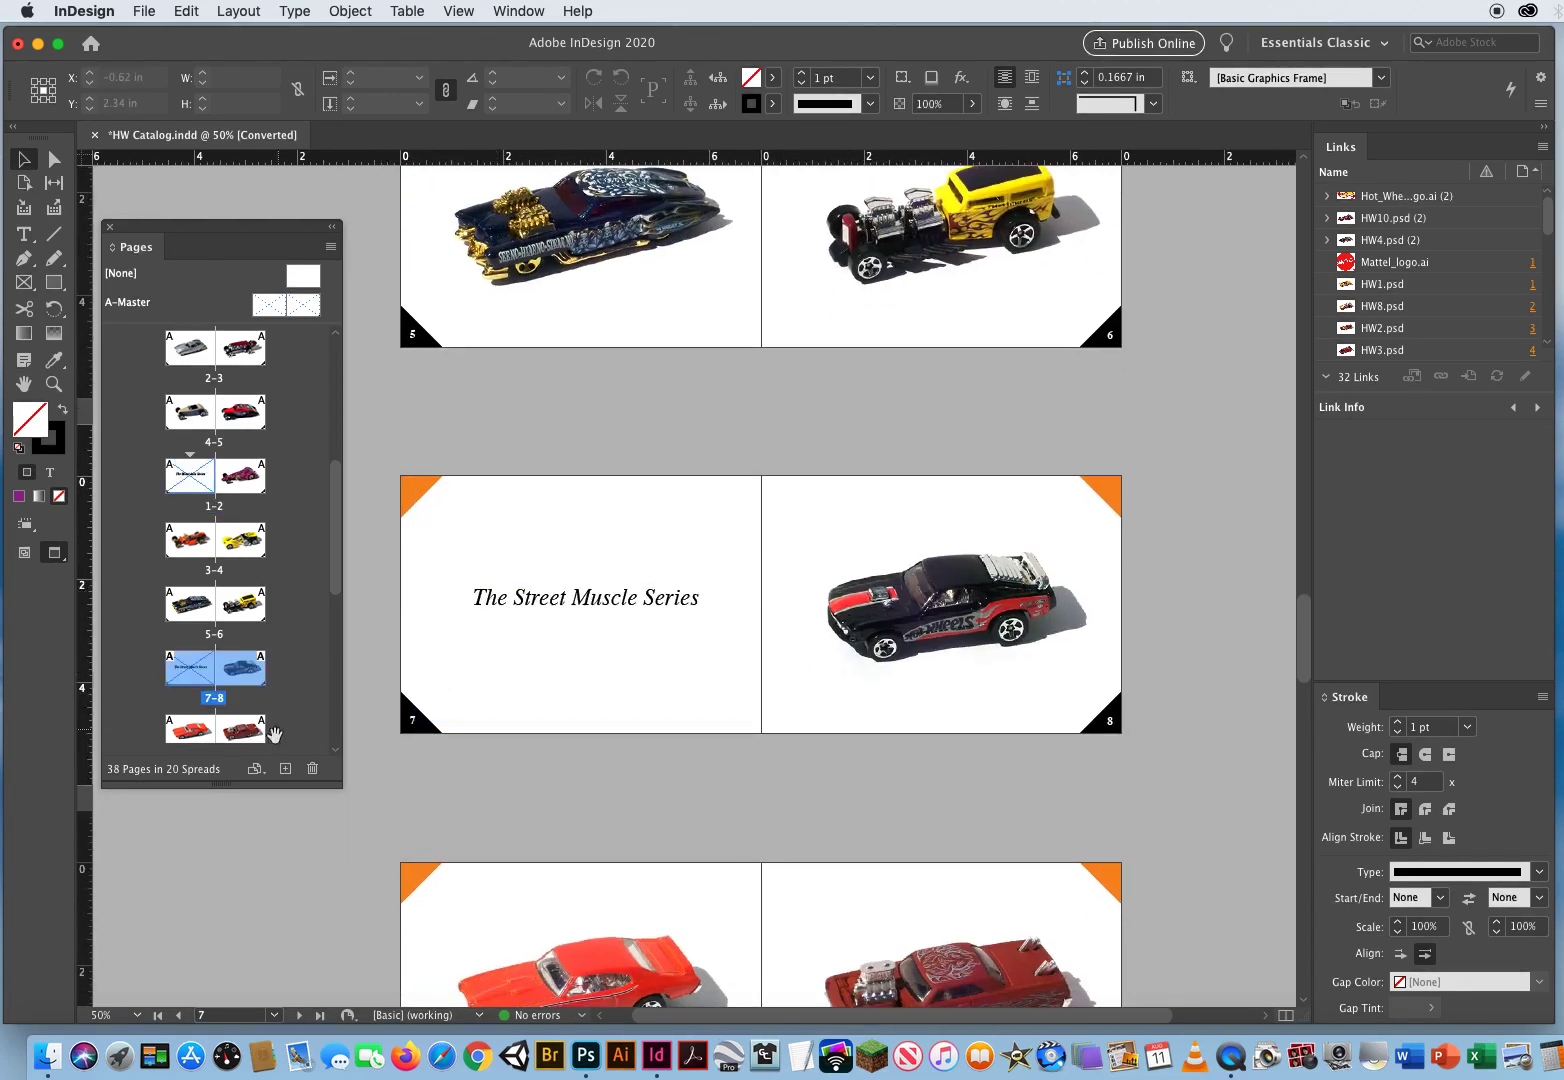
{"action": "left_click_drag", "start_coordinate": [334, 541], "coordinate": [333, 588]}
{"action": "left_click", "coordinate": [183, 521]}
Start a new section there with numbering at 1, accepting the duplicate-number warning.
{"action": "left_click", "coordinate": [330, 247]}
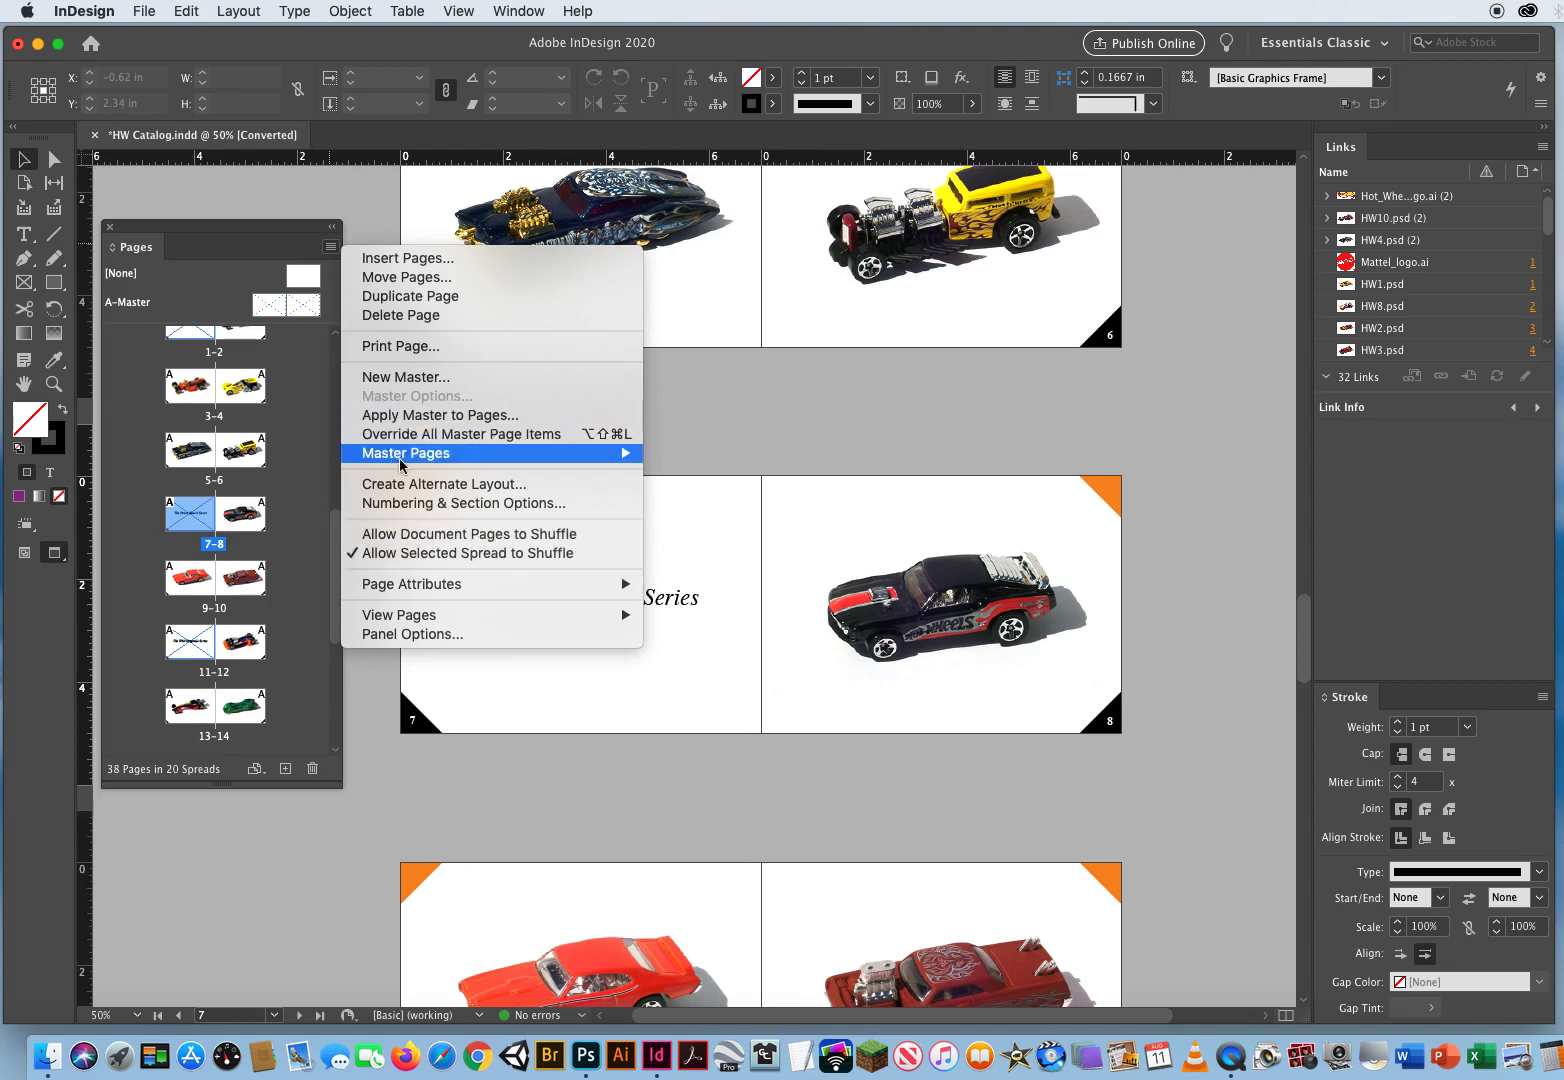
{"action": "left_click", "coordinate": [385, 504]}
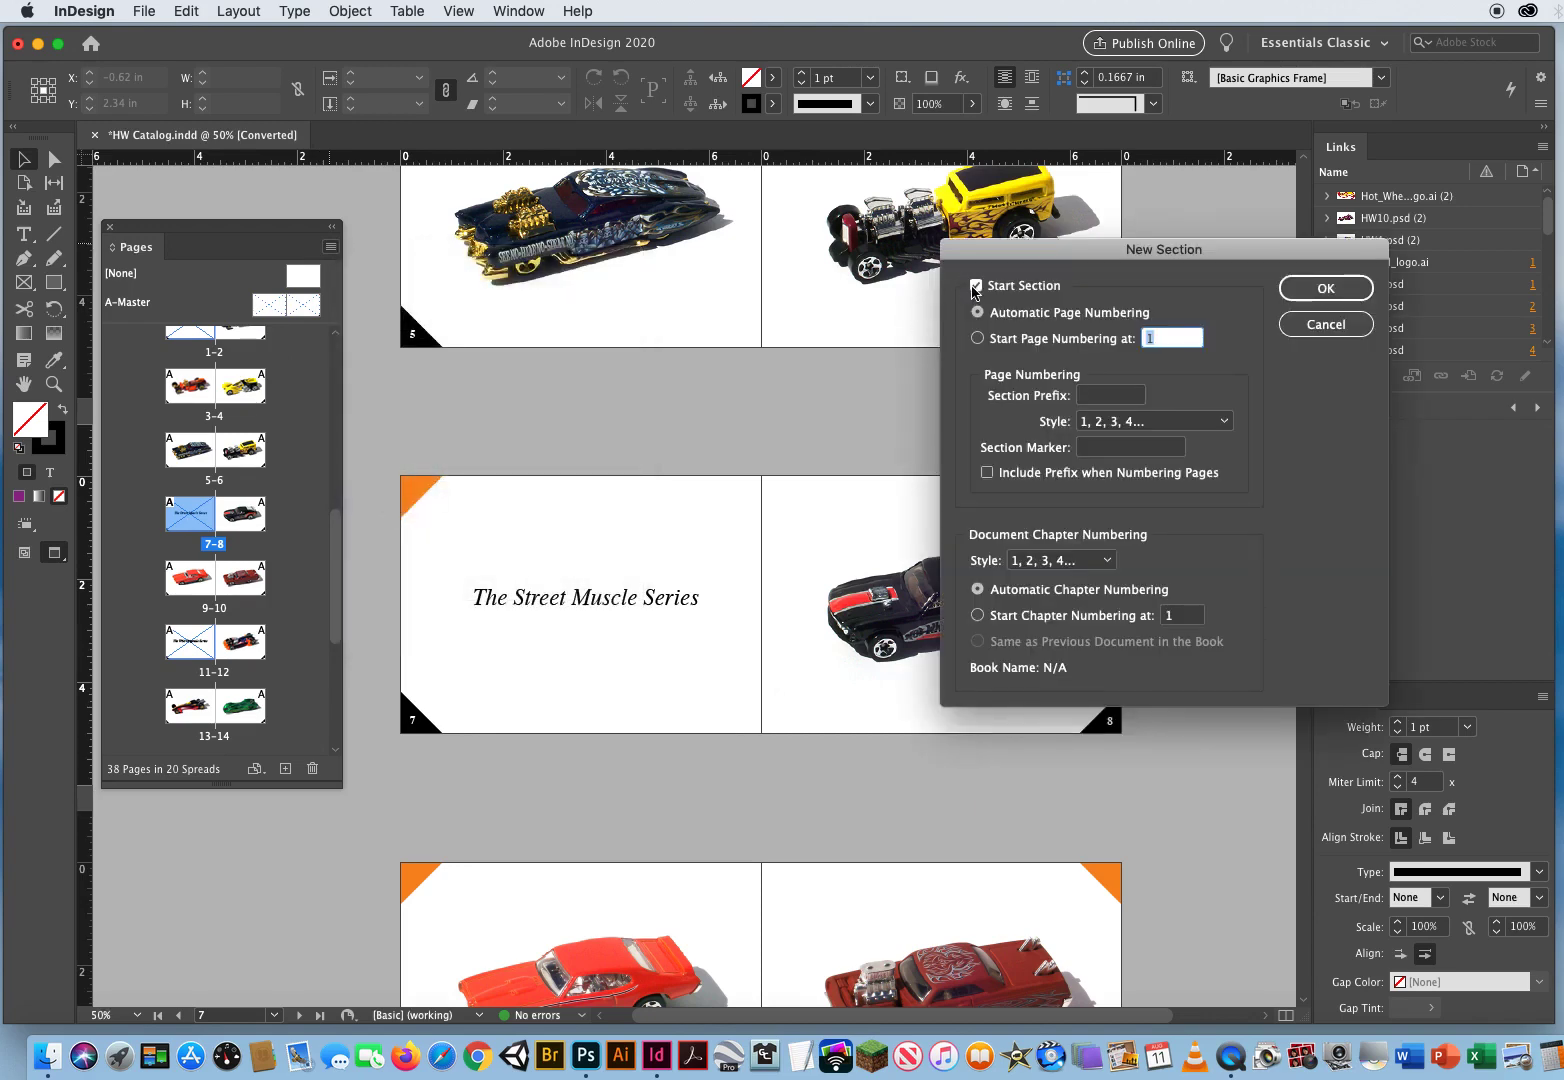
{"action": "left_click", "coordinate": [977, 340]}
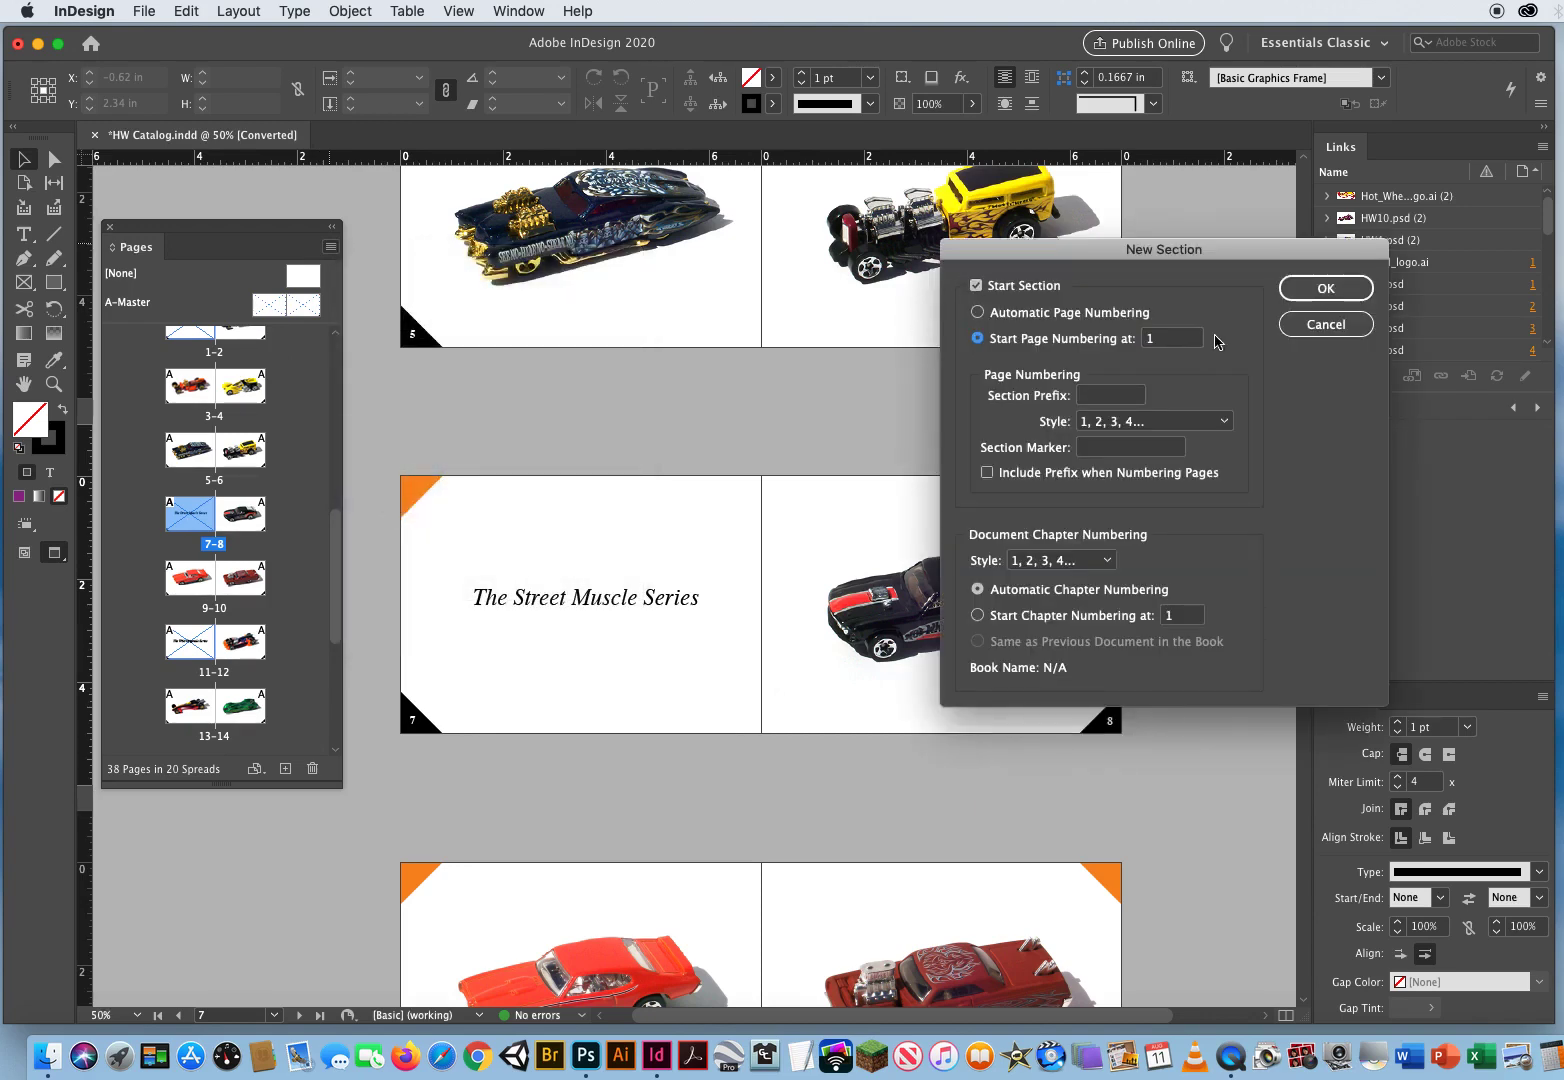
{"action": "left_click", "coordinate": [1295, 288]}
{"action": "left_click", "coordinate": [1136, 625]}
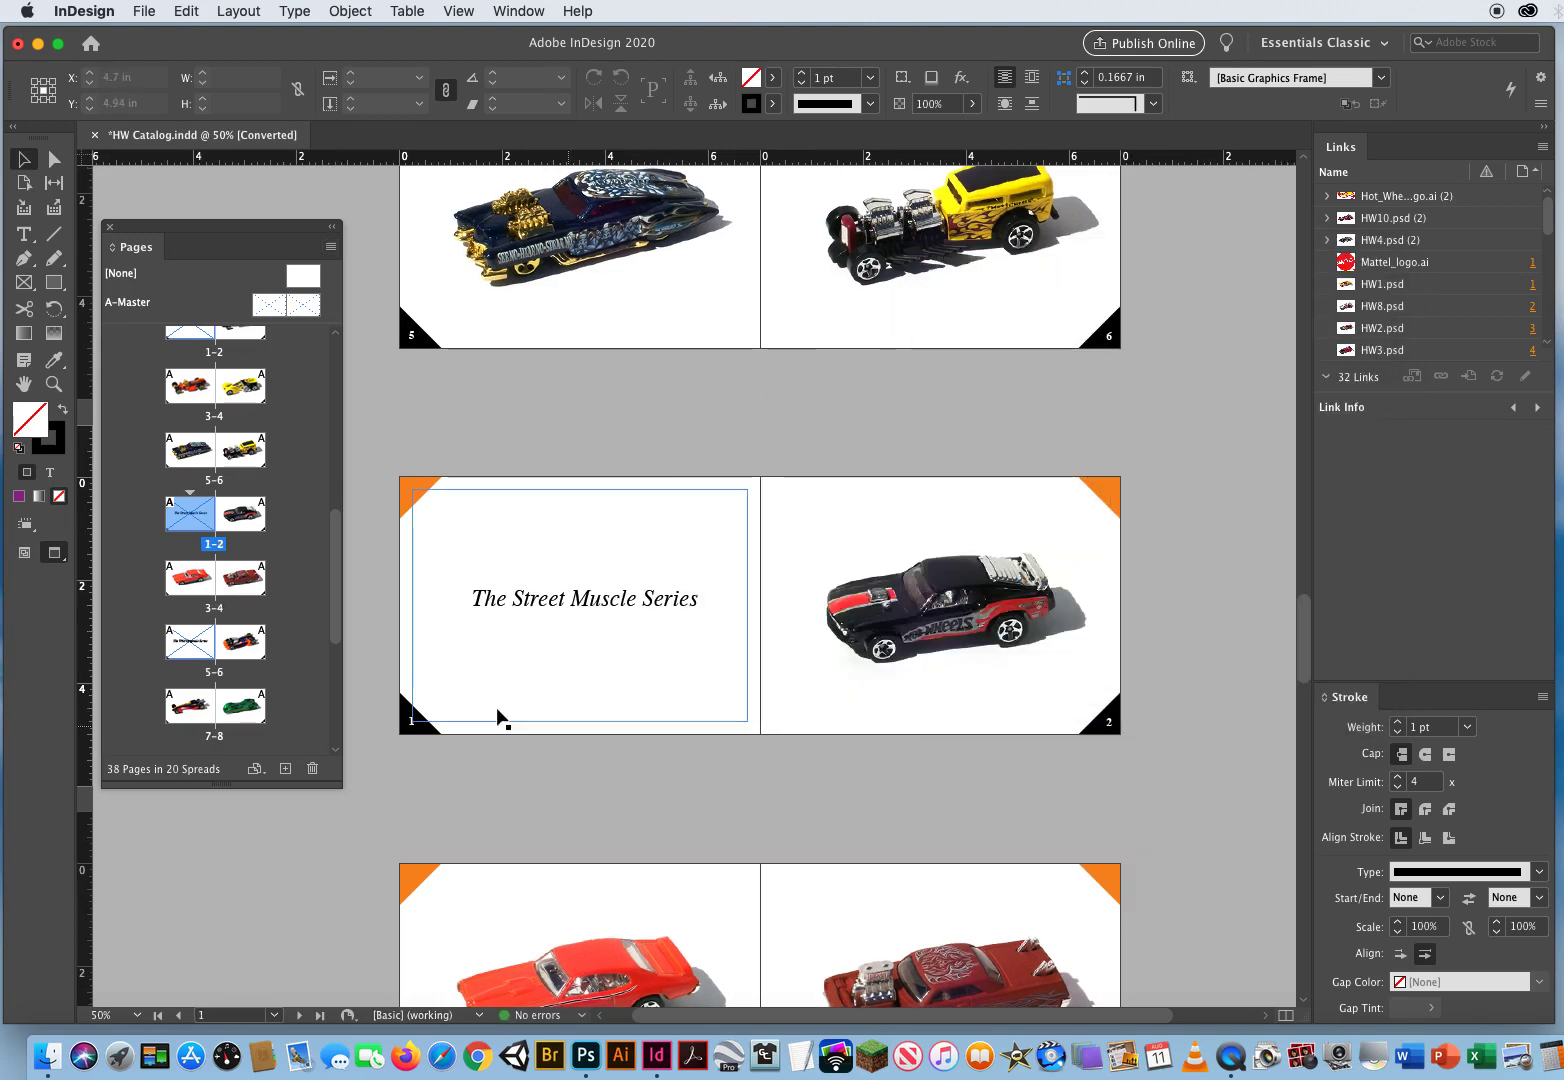
Select only page 5, the Wild Originals Series opener, in the Pages panel.
{"action": "scroll", "coordinate": [897, 754], "scroll_direction": "down", "scroll_amount": 5}
{"action": "scroll", "coordinate": [761, 552], "scroll_direction": "down", "scroll_amount": 3}
{"action": "scroll", "coordinate": [734, 374], "scroll_direction": "down", "scroll_amount": 2}
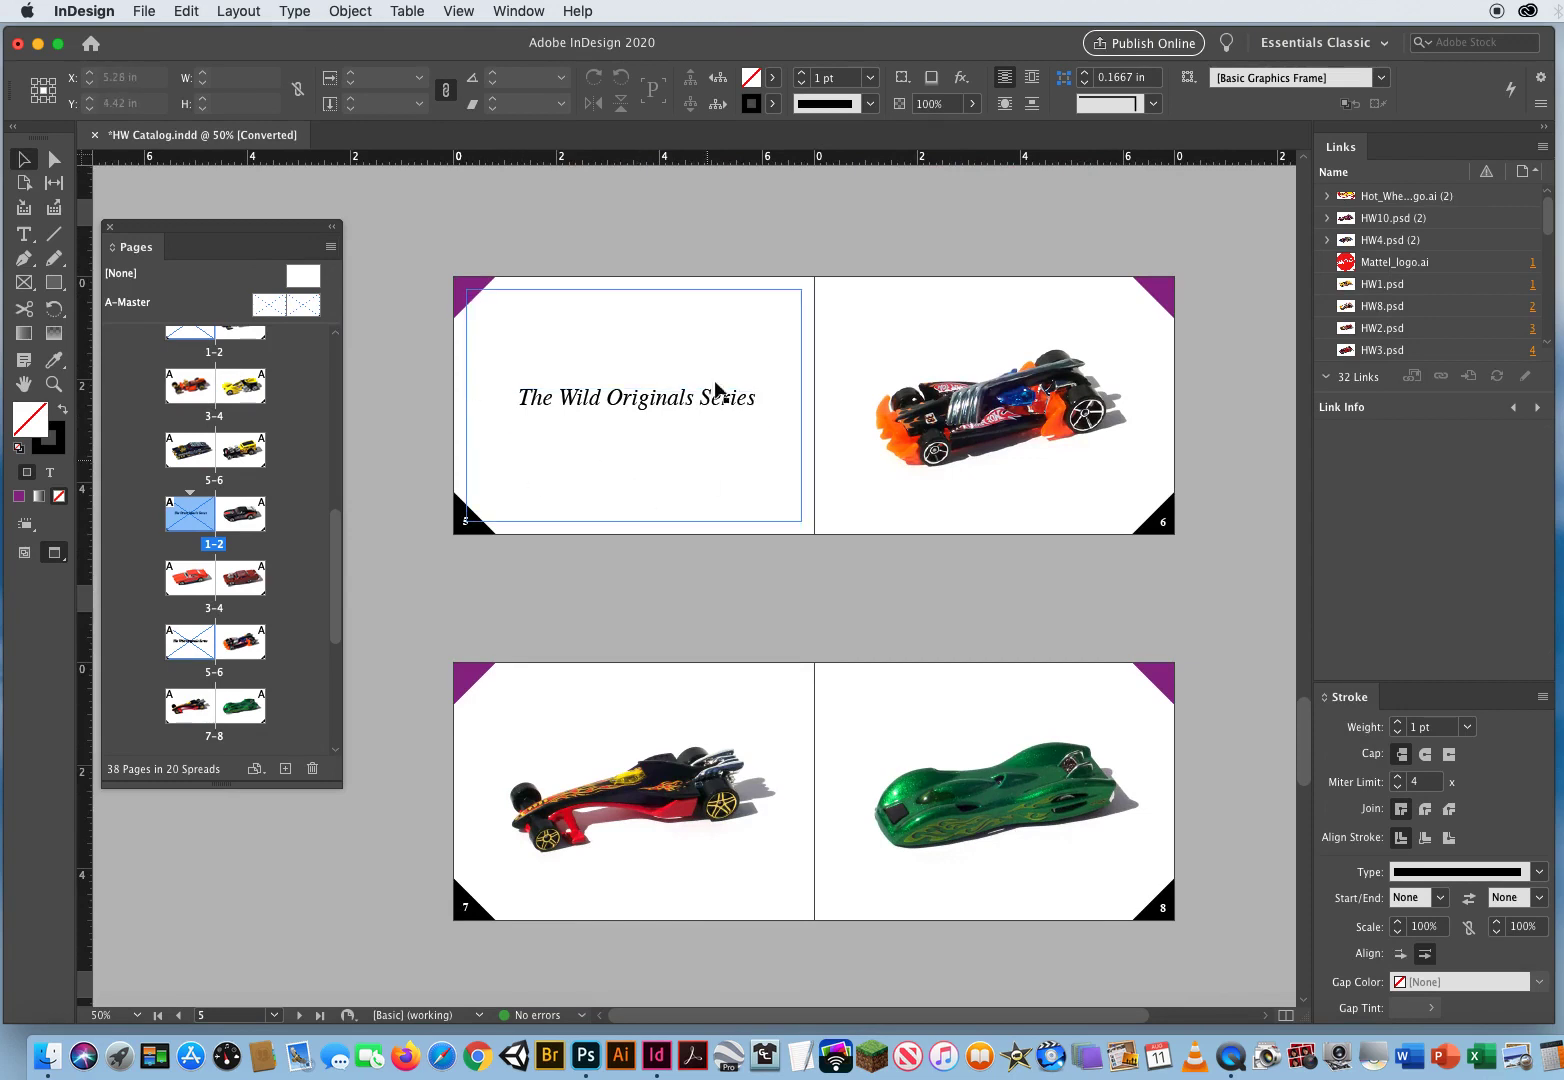
{"action": "left_click", "coordinate": [437, 402]}
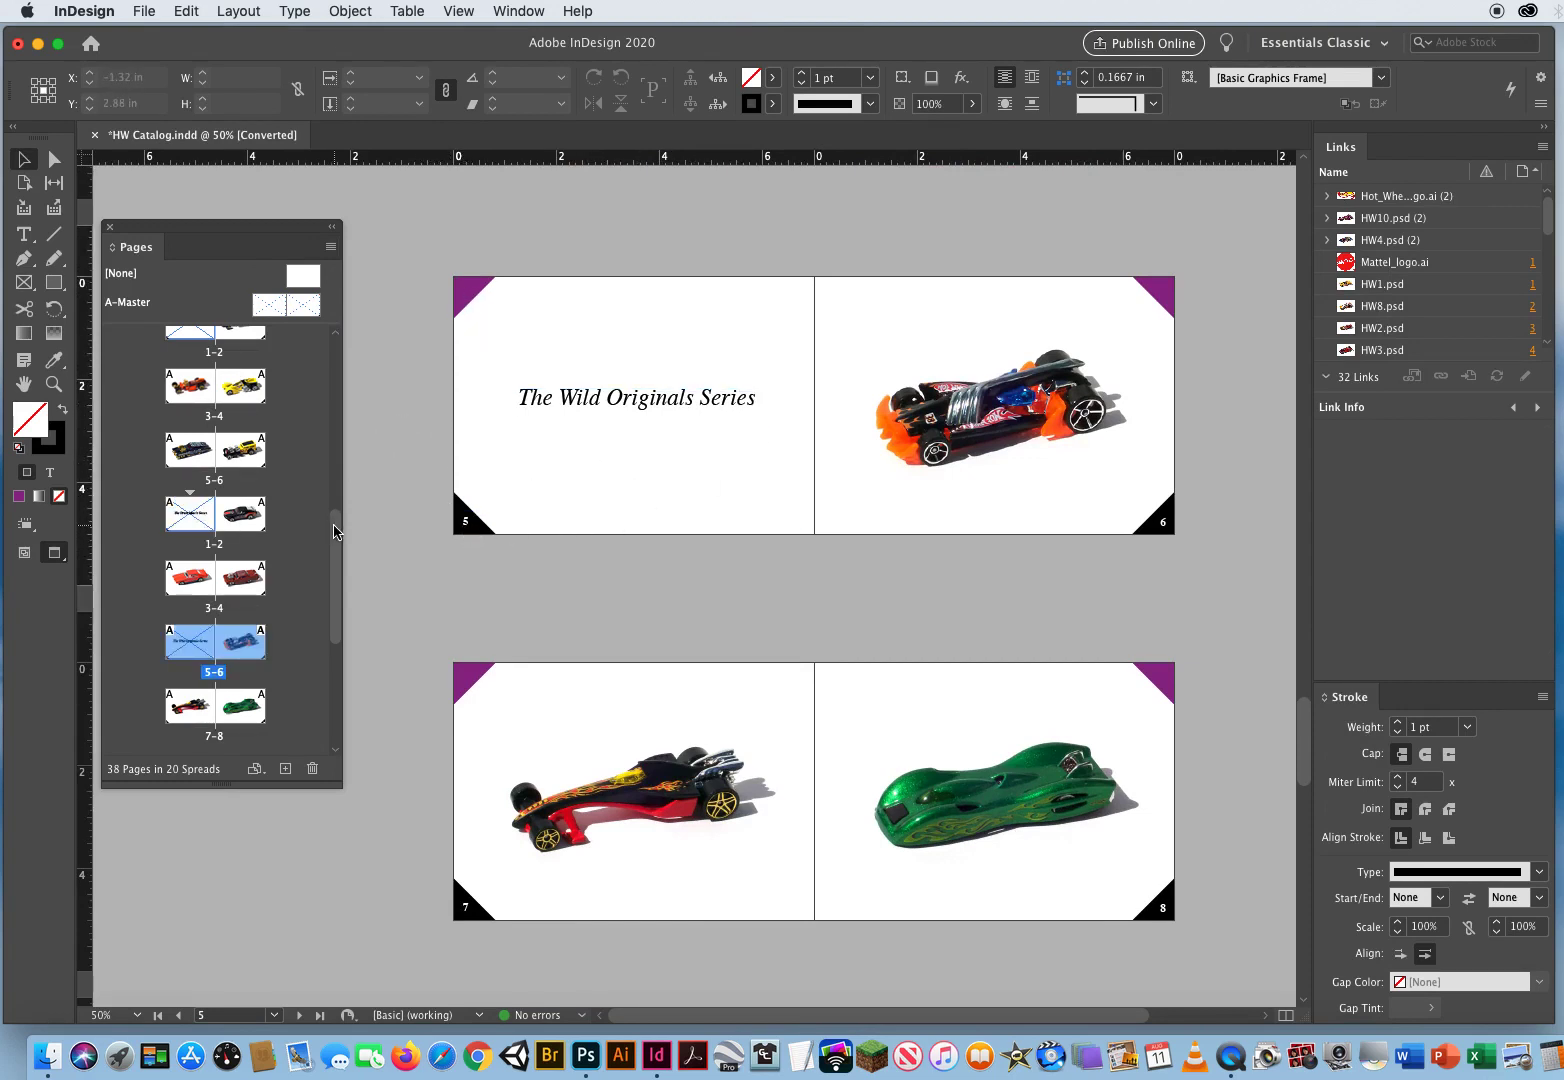
{"action": "left_click_drag", "start_coordinate": [333, 526], "coordinate": [331, 582]}
{"action": "scroll", "coordinate": [328, 582], "scroll_direction": "down", "scroll_amount": 2}
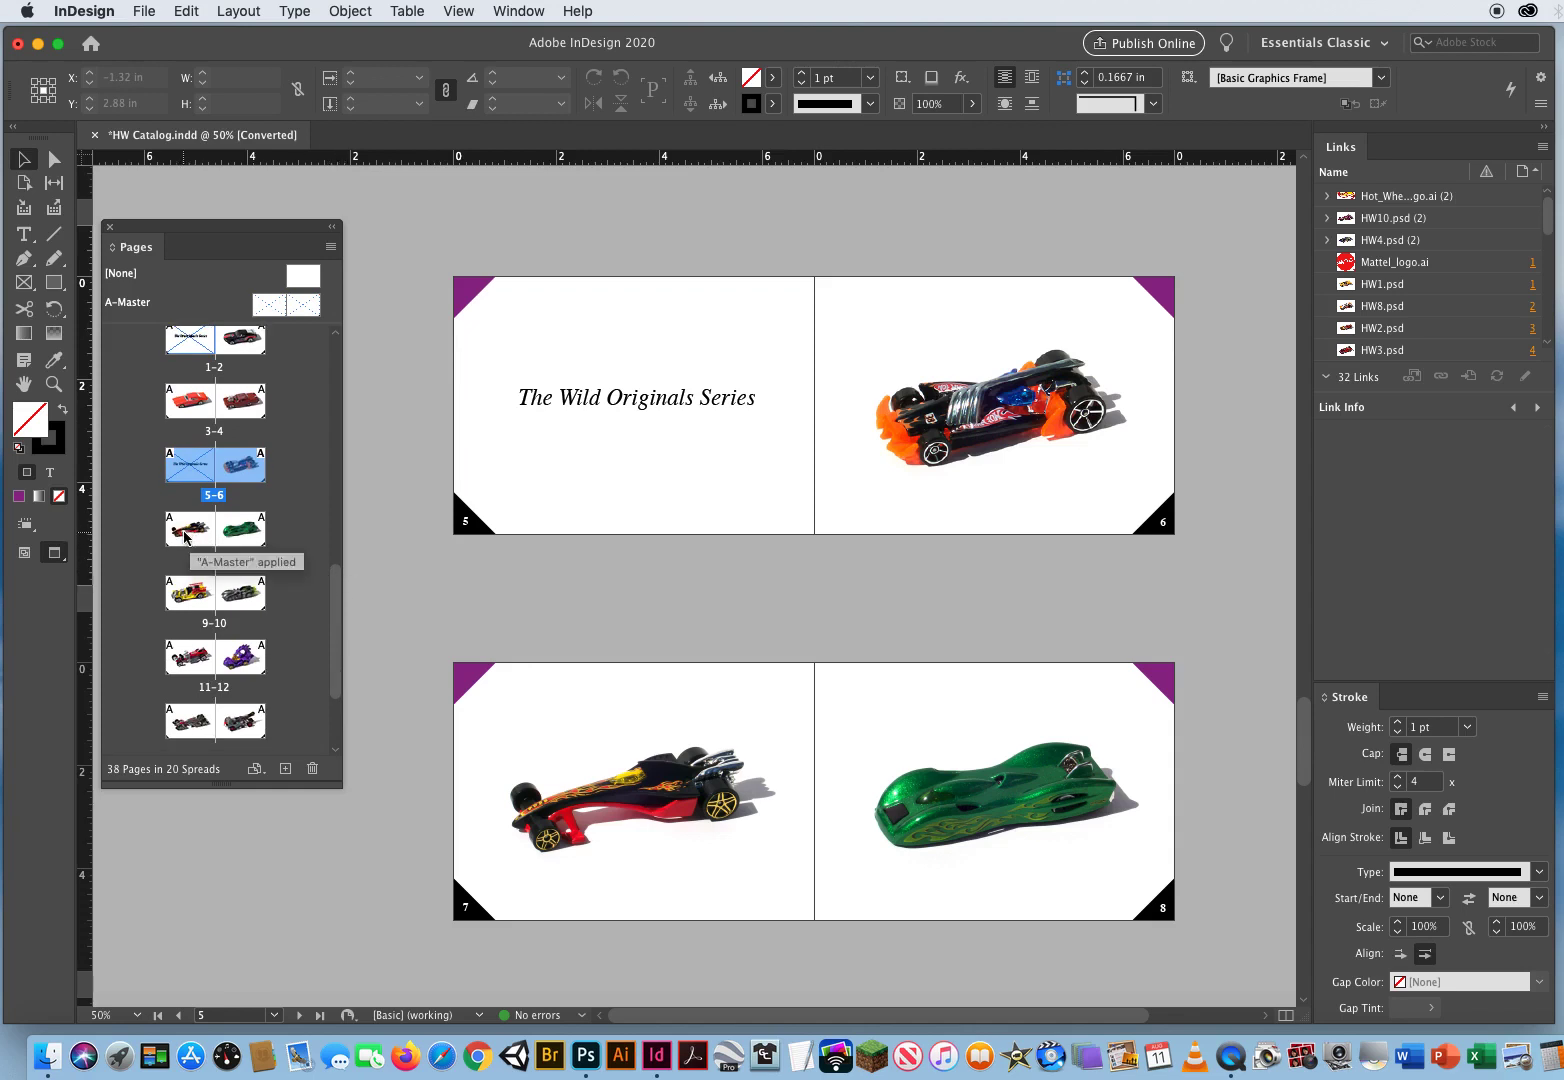
{"action": "left_click", "coordinate": [184, 537]}
{"action": "left_click", "coordinate": [187, 478]}
Set Numbering & Section Options to start page numbering at 1 and accept the renumbering warning.
{"action": "left_click", "coordinate": [330, 249]}
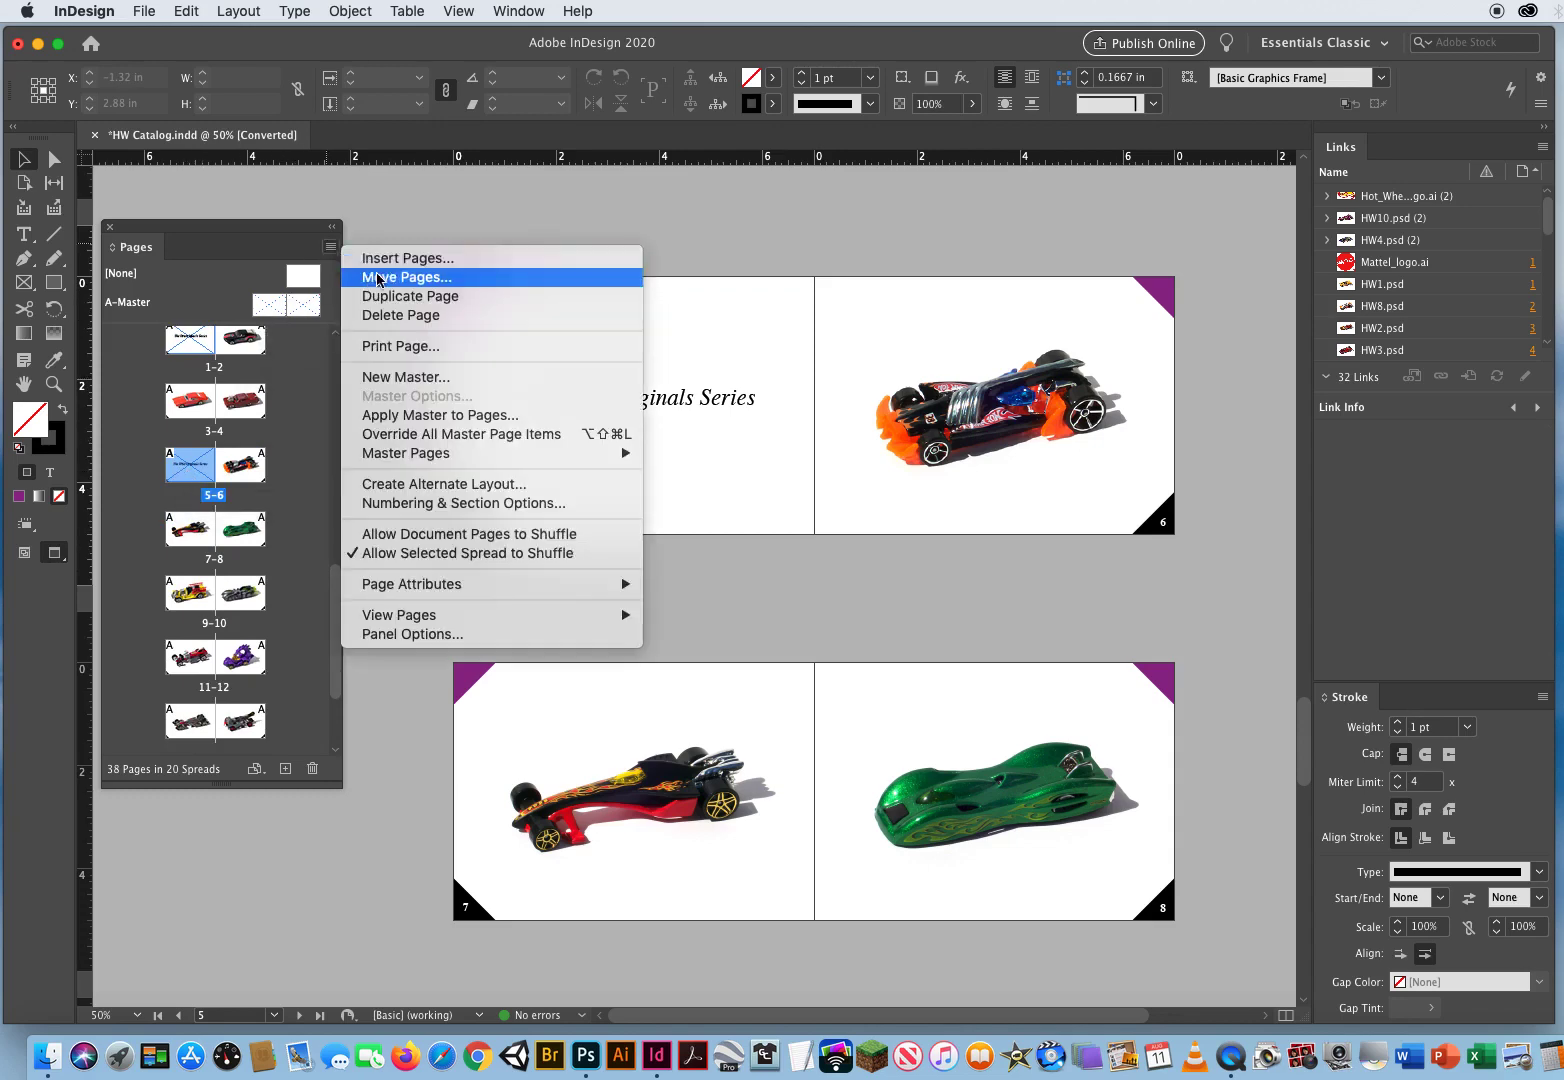
{"action": "left_click", "coordinate": [410, 505]}
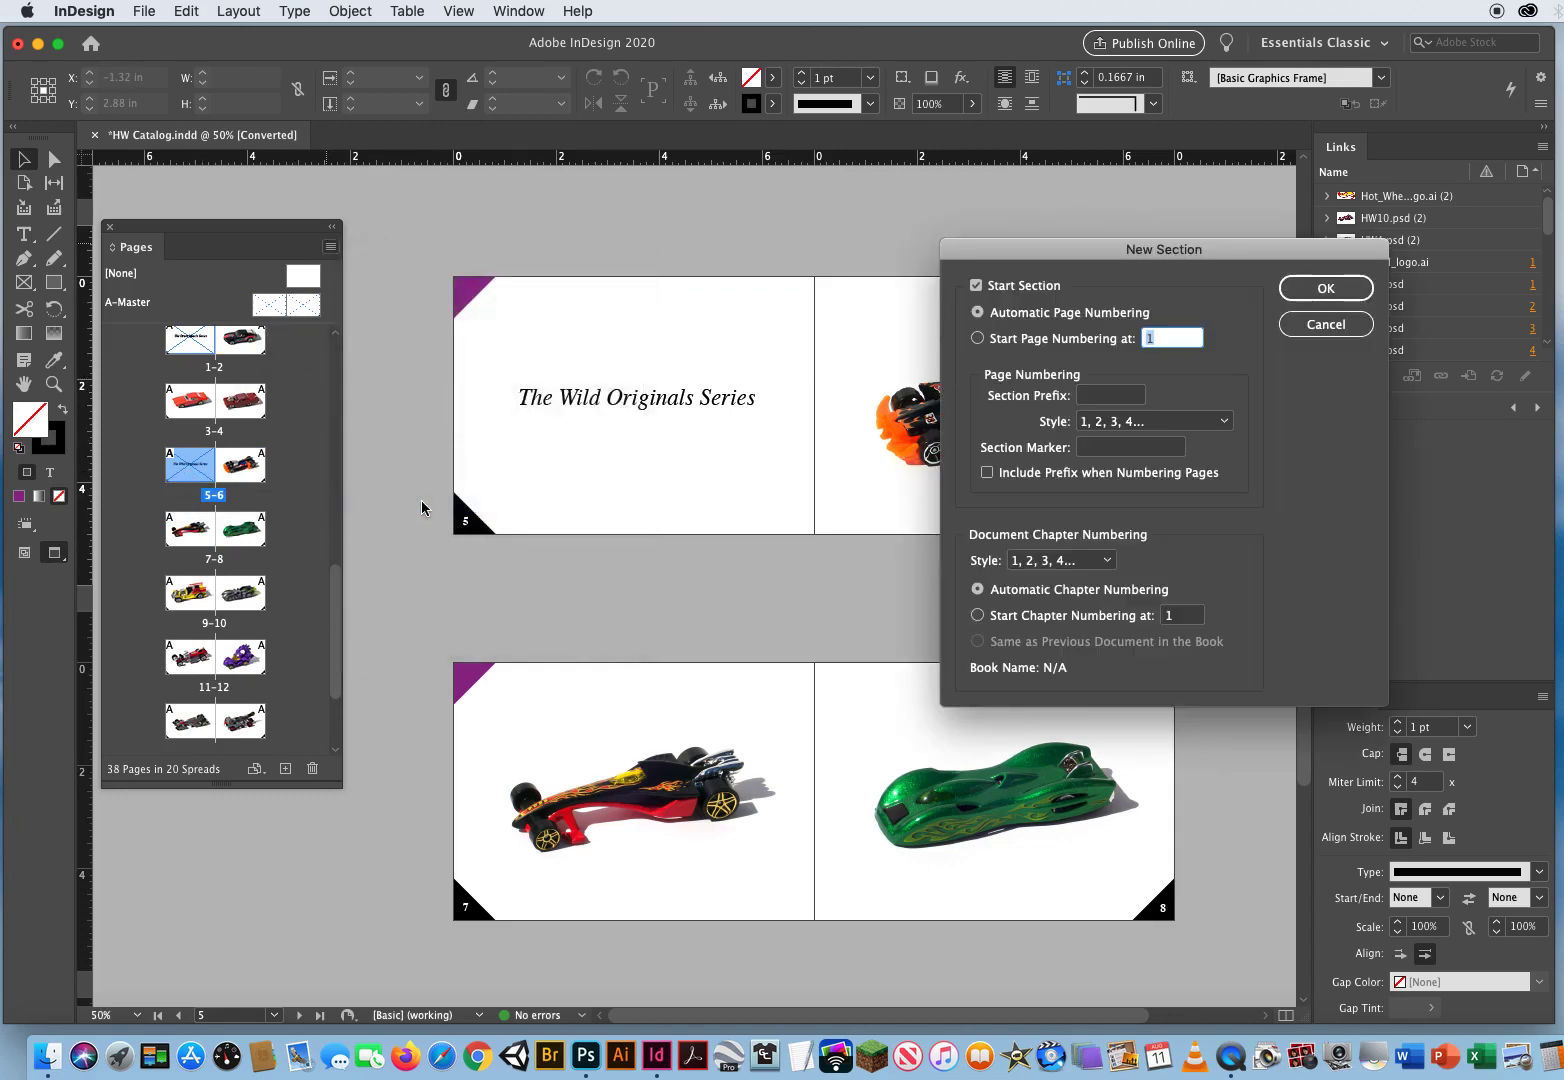
{"action": "left_click_drag", "start_coordinate": [1005, 242], "coordinate": [577, 198]}
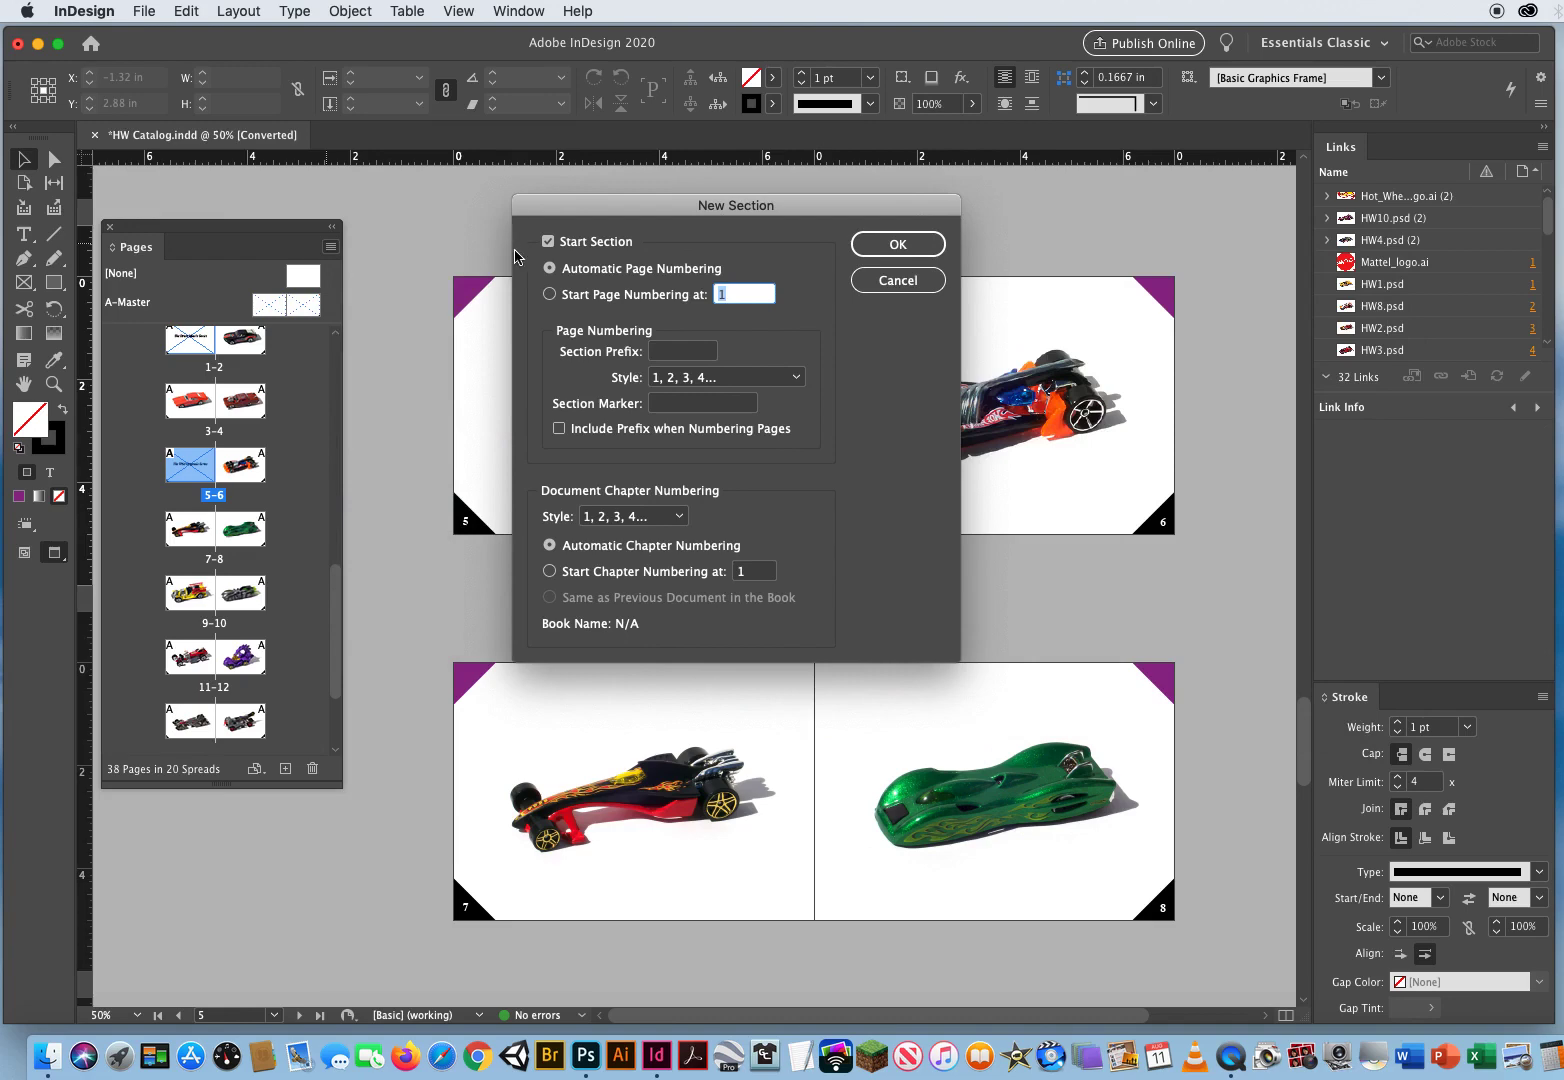
{"action": "left_click", "coordinate": [549, 294]}
{"action": "left_click", "coordinate": [886, 247]}
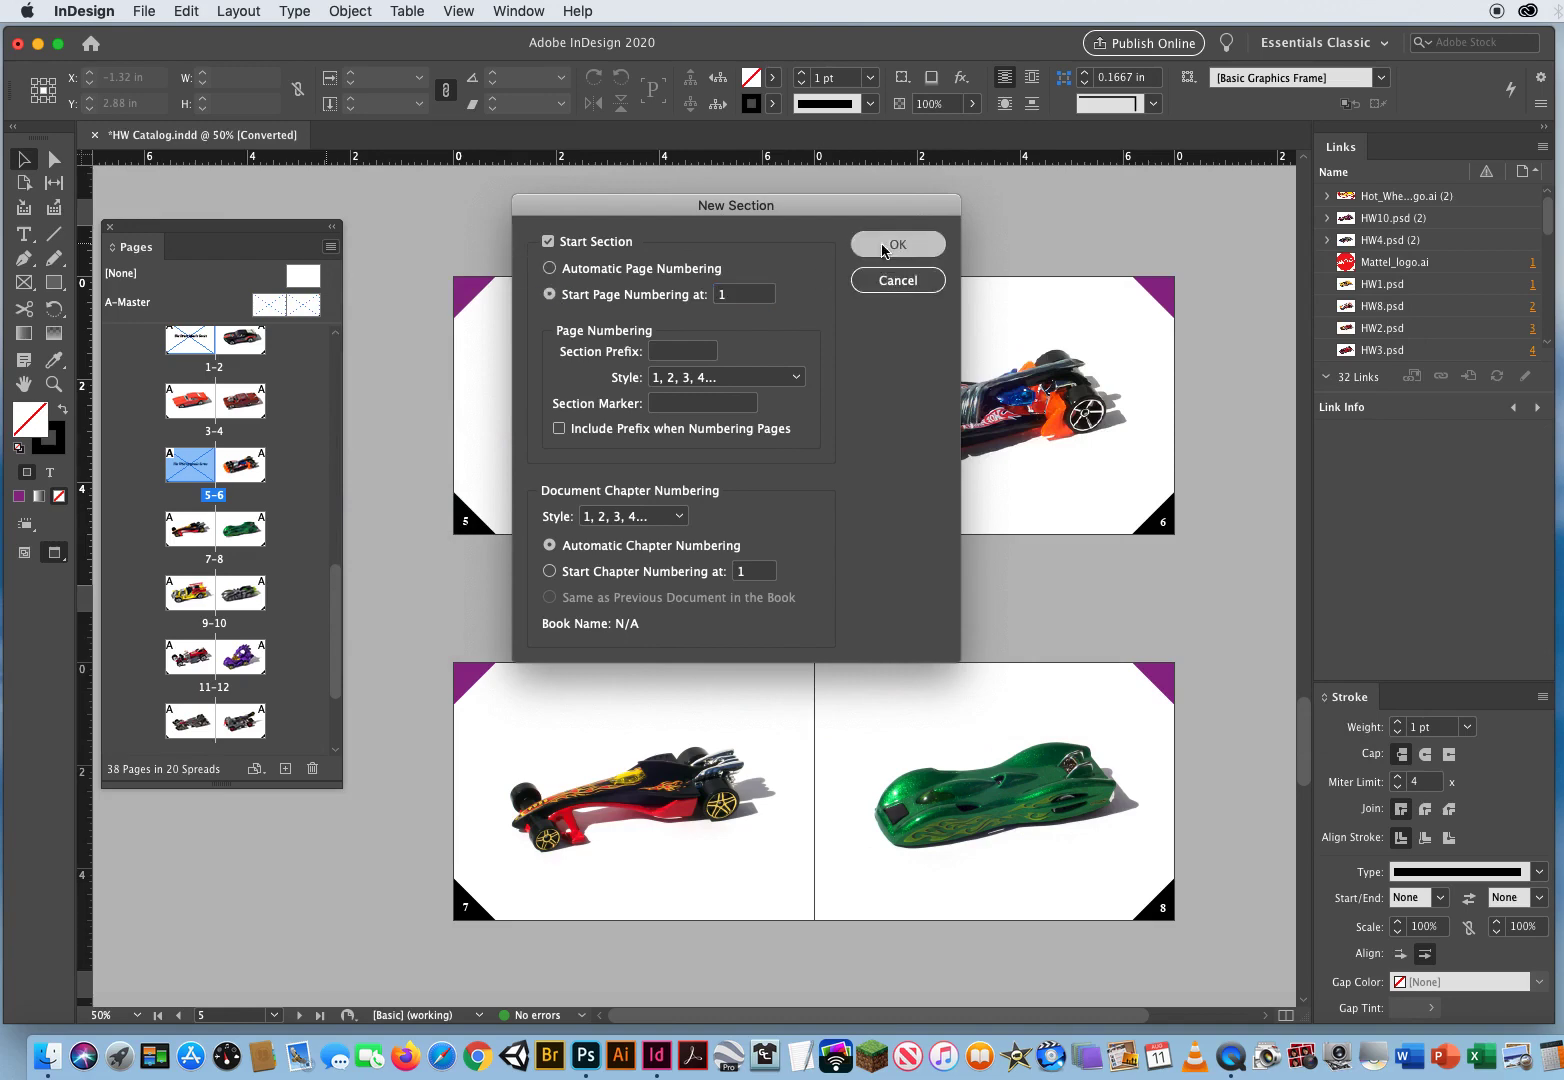
{"action": "left_click", "coordinate": [1124, 627]}
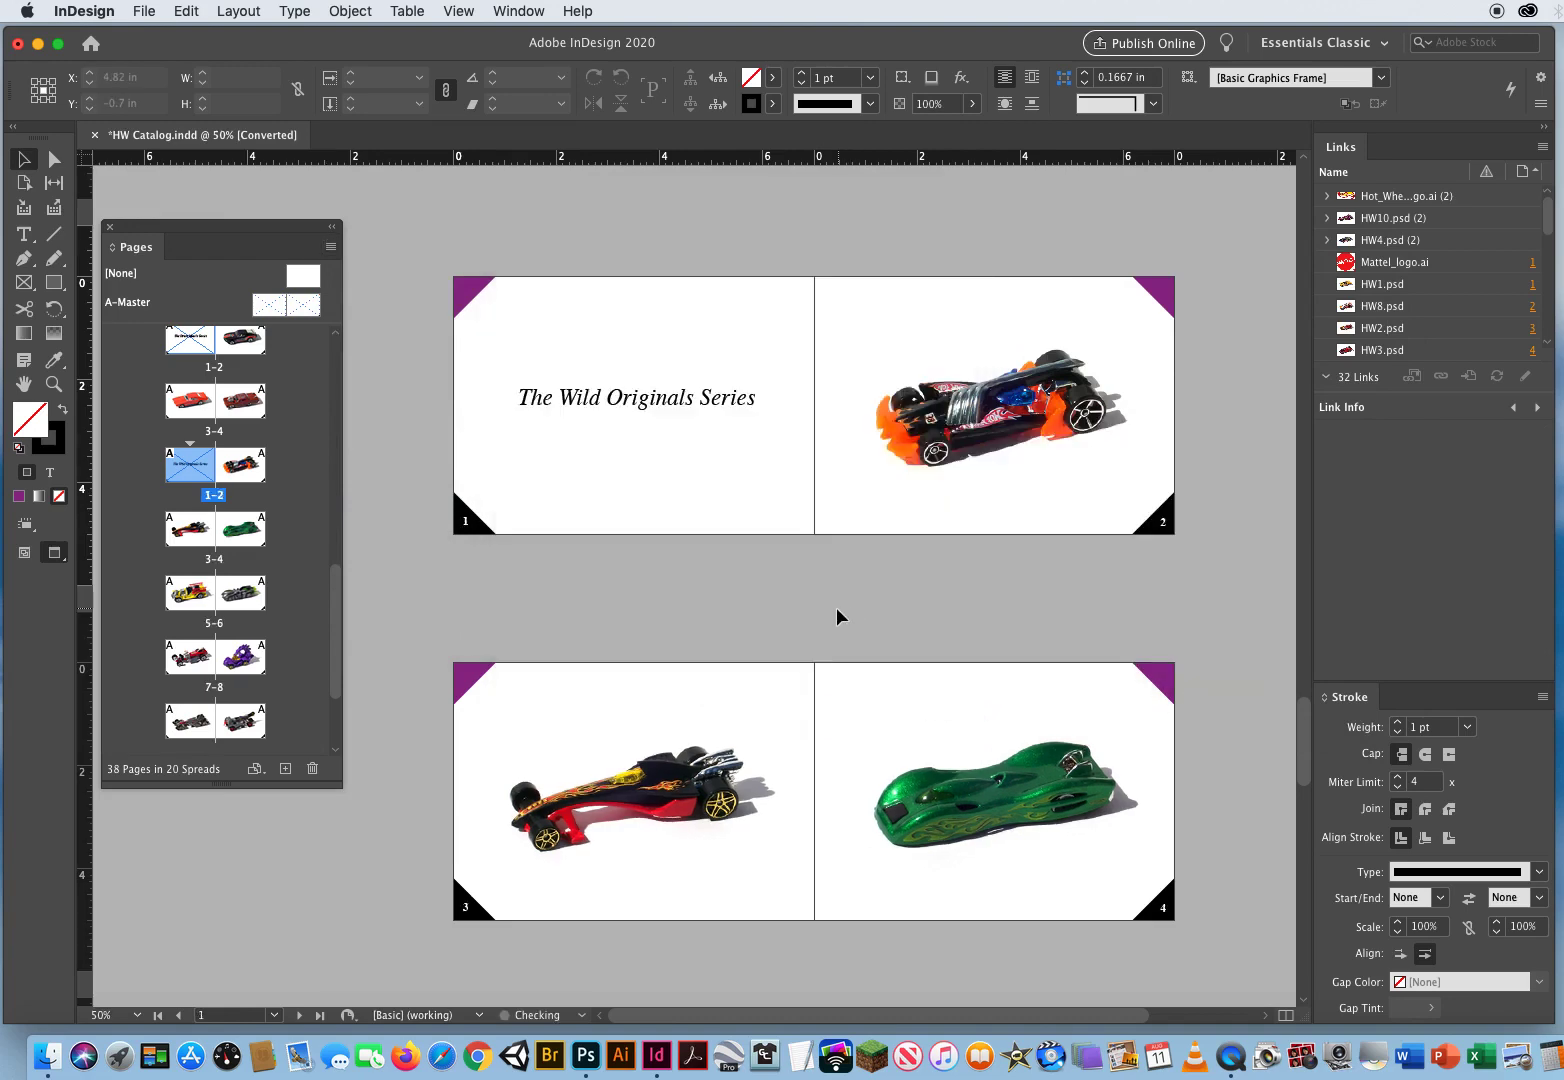
Pan through pages 5–12 to check the restarted section numbering, then back to pages 3–6.
{"action": "left_click_drag", "start_coordinate": [744, 740], "coordinate": [684, 238]}
{"action": "left_click_drag", "start_coordinate": [709, 789], "coordinate": [709, 412]}
{"action": "left_click_drag", "start_coordinate": [702, 860], "coordinate": [674, 346]}
{"action": "left_click_drag", "start_coordinate": [695, 849], "coordinate": [726, 295]}
{"action": "left_click_drag", "start_coordinate": [780, 585], "coordinate": [780, 1024]}
{"action": "left_click_drag", "start_coordinate": [803, 479], "coordinate": [800, 1005]}
{"action": "left_click_drag", "start_coordinate": [766, 388], "coordinate": [750, 870]}
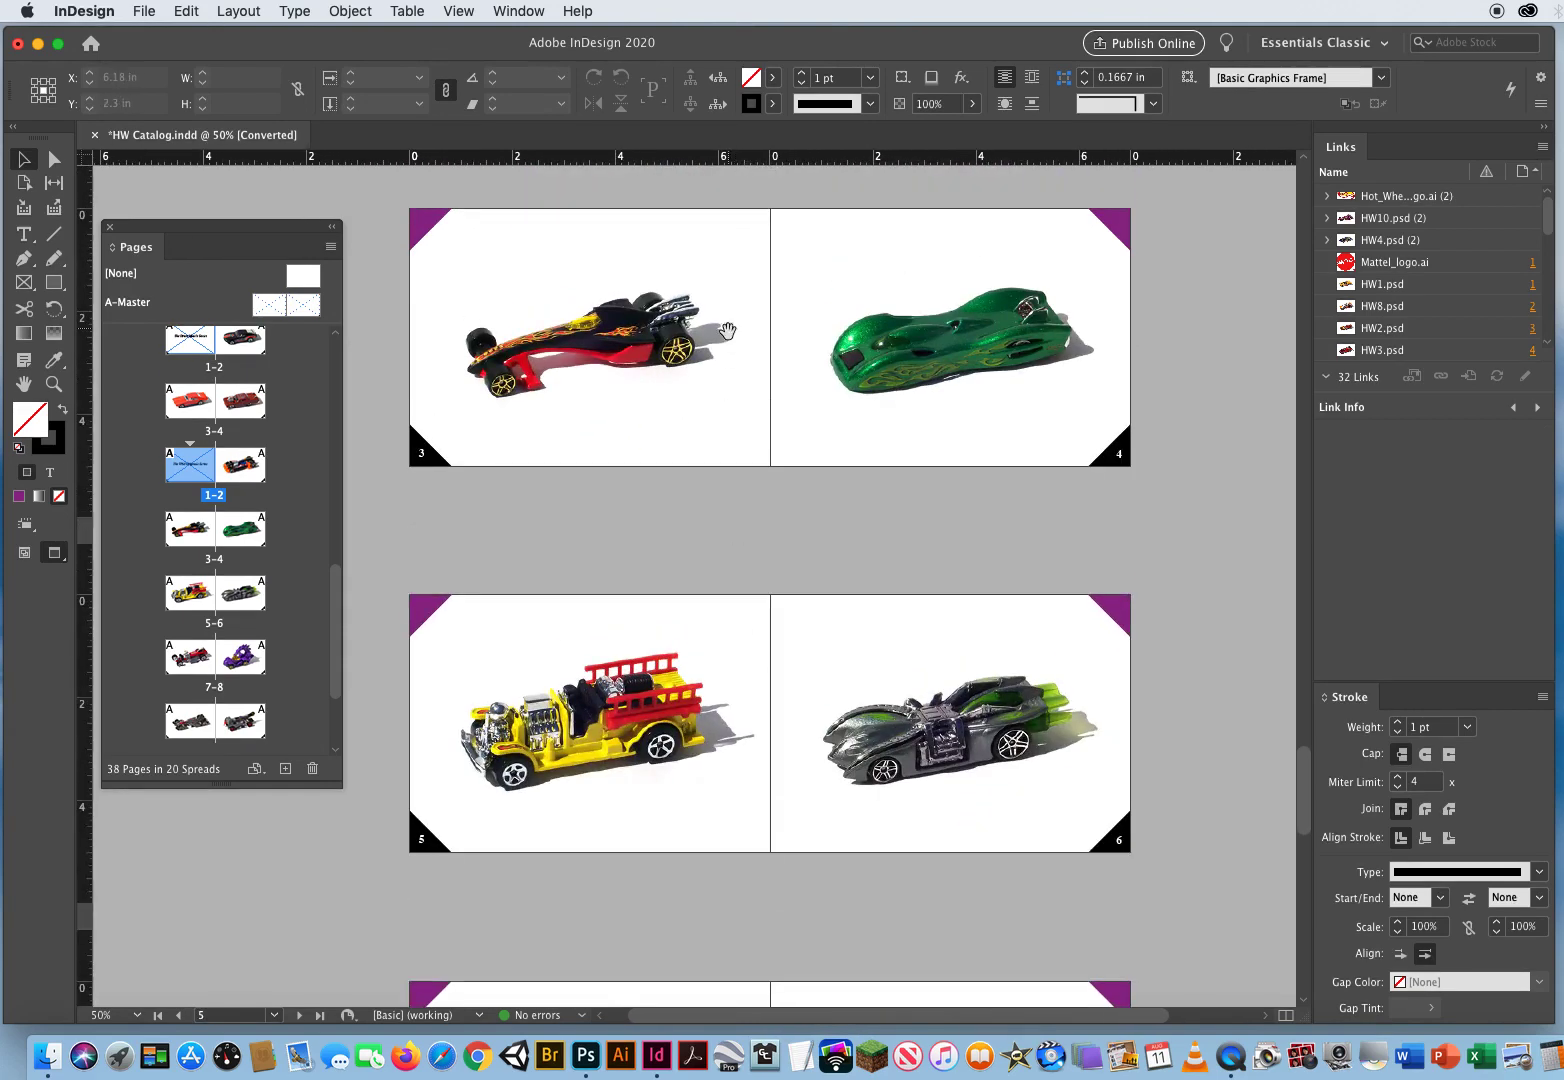
{"action": "left_click_drag", "start_coordinate": [727, 333], "coordinate": [740, 740]}
Scroll up to the Table of Contents and the red 2007 Standards spread numbered 1–2.
{"action": "scroll", "coordinate": [788, 461], "scroll_direction": "up", "scroll_amount": 1}
{"action": "scroll", "coordinate": [788, 461], "scroll_direction": "up", "scroll_amount": 10}
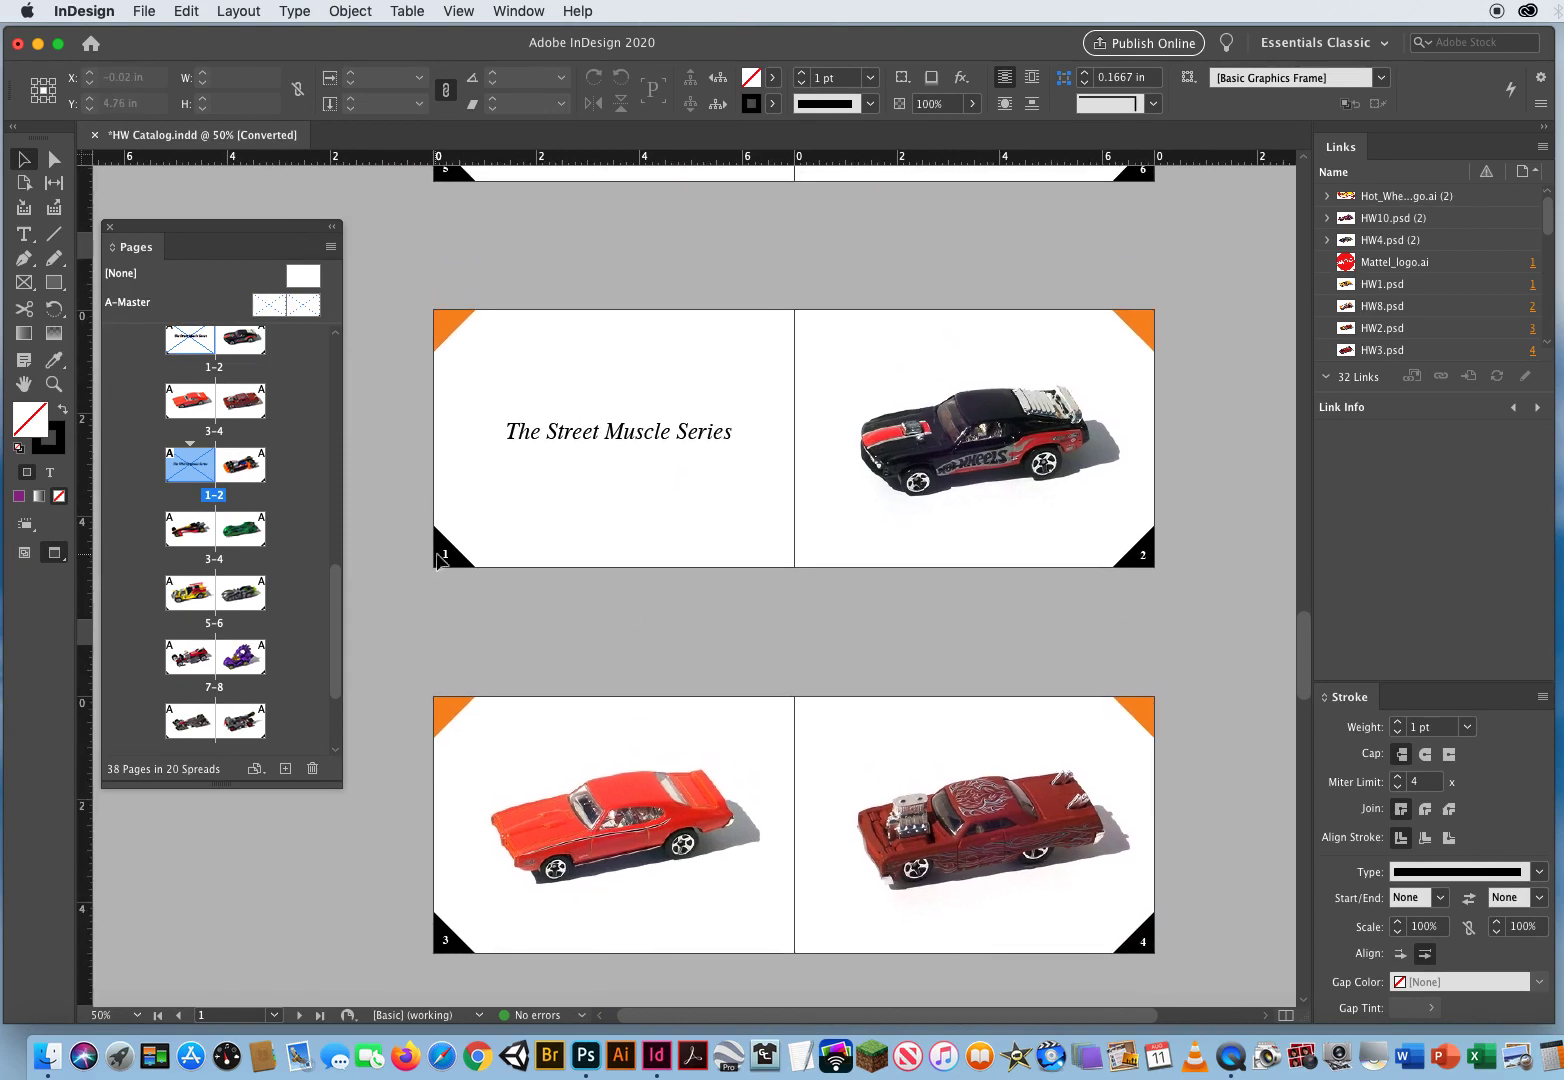
{"action": "scroll", "coordinate": [789, 346], "scroll_direction": "up", "scroll_amount": 8}
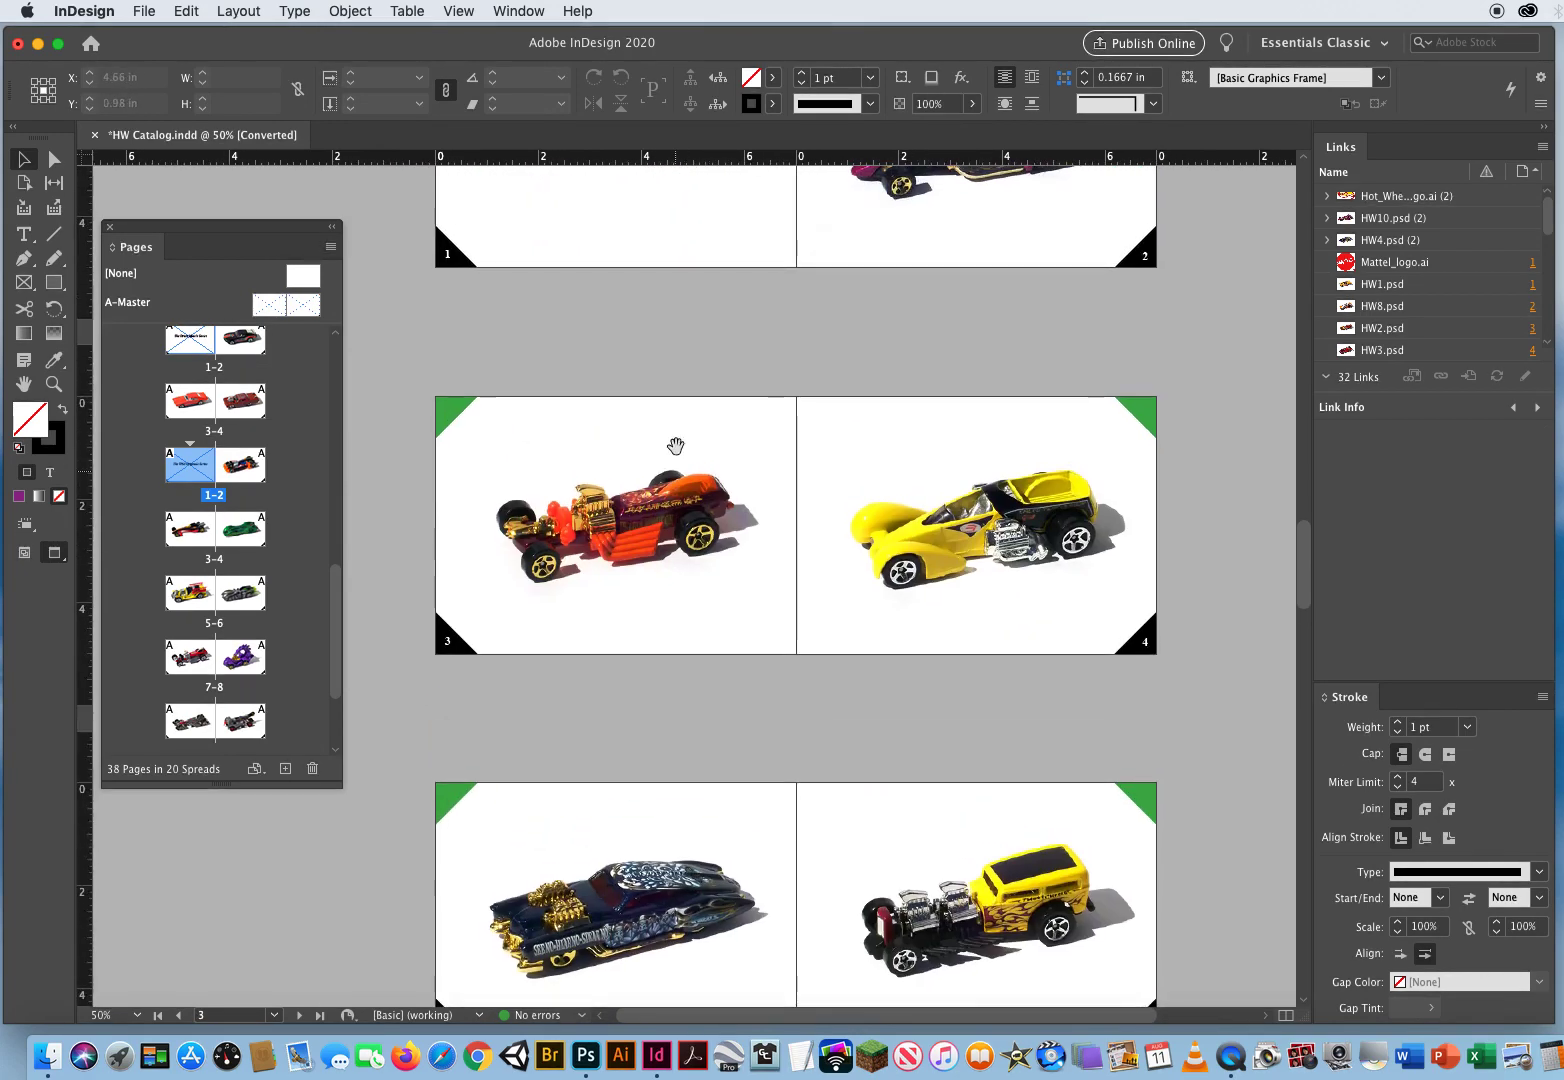
{"action": "scroll", "coordinate": [676, 450], "scroll_direction": "up", "scroll_amount": 5}
{"action": "left_click_drag", "start_coordinate": [681, 262], "coordinate": [679, 793]}
{"action": "scroll", "coordinate": [679, 793], "scroll_direction": "up", "scroll_amount": 5}
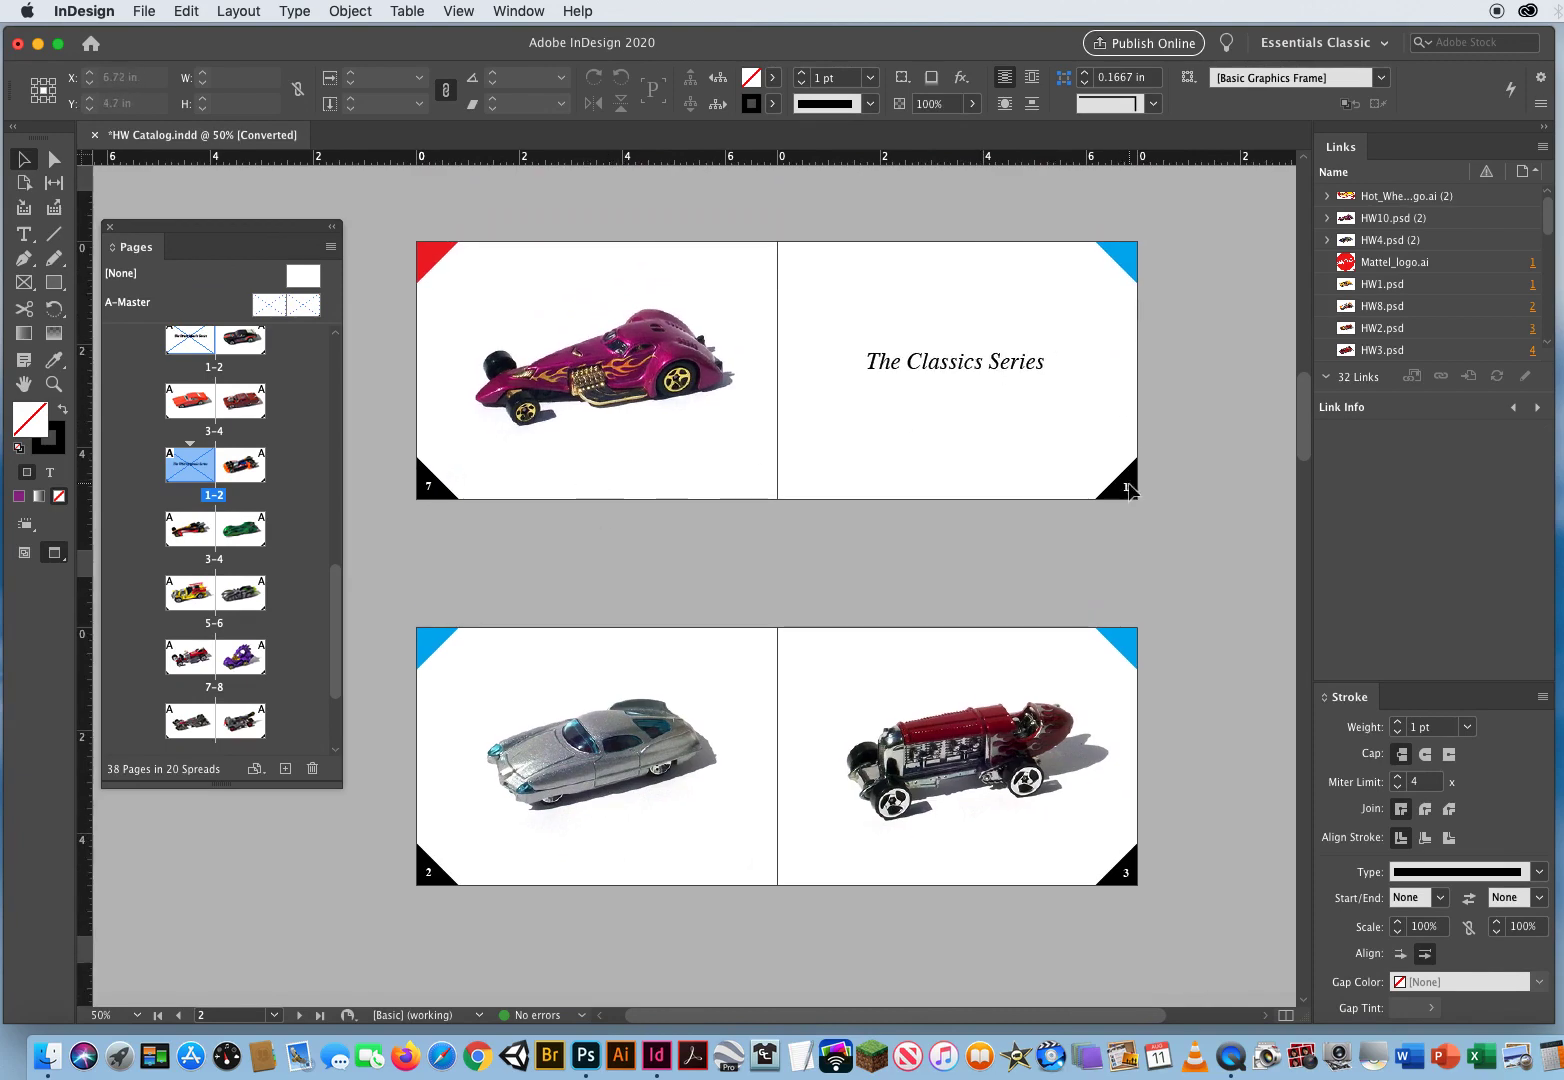
{"action": "scroll", "coordinate": [679, 307], "scroll_direction": "up", "scroll_amount": 15}
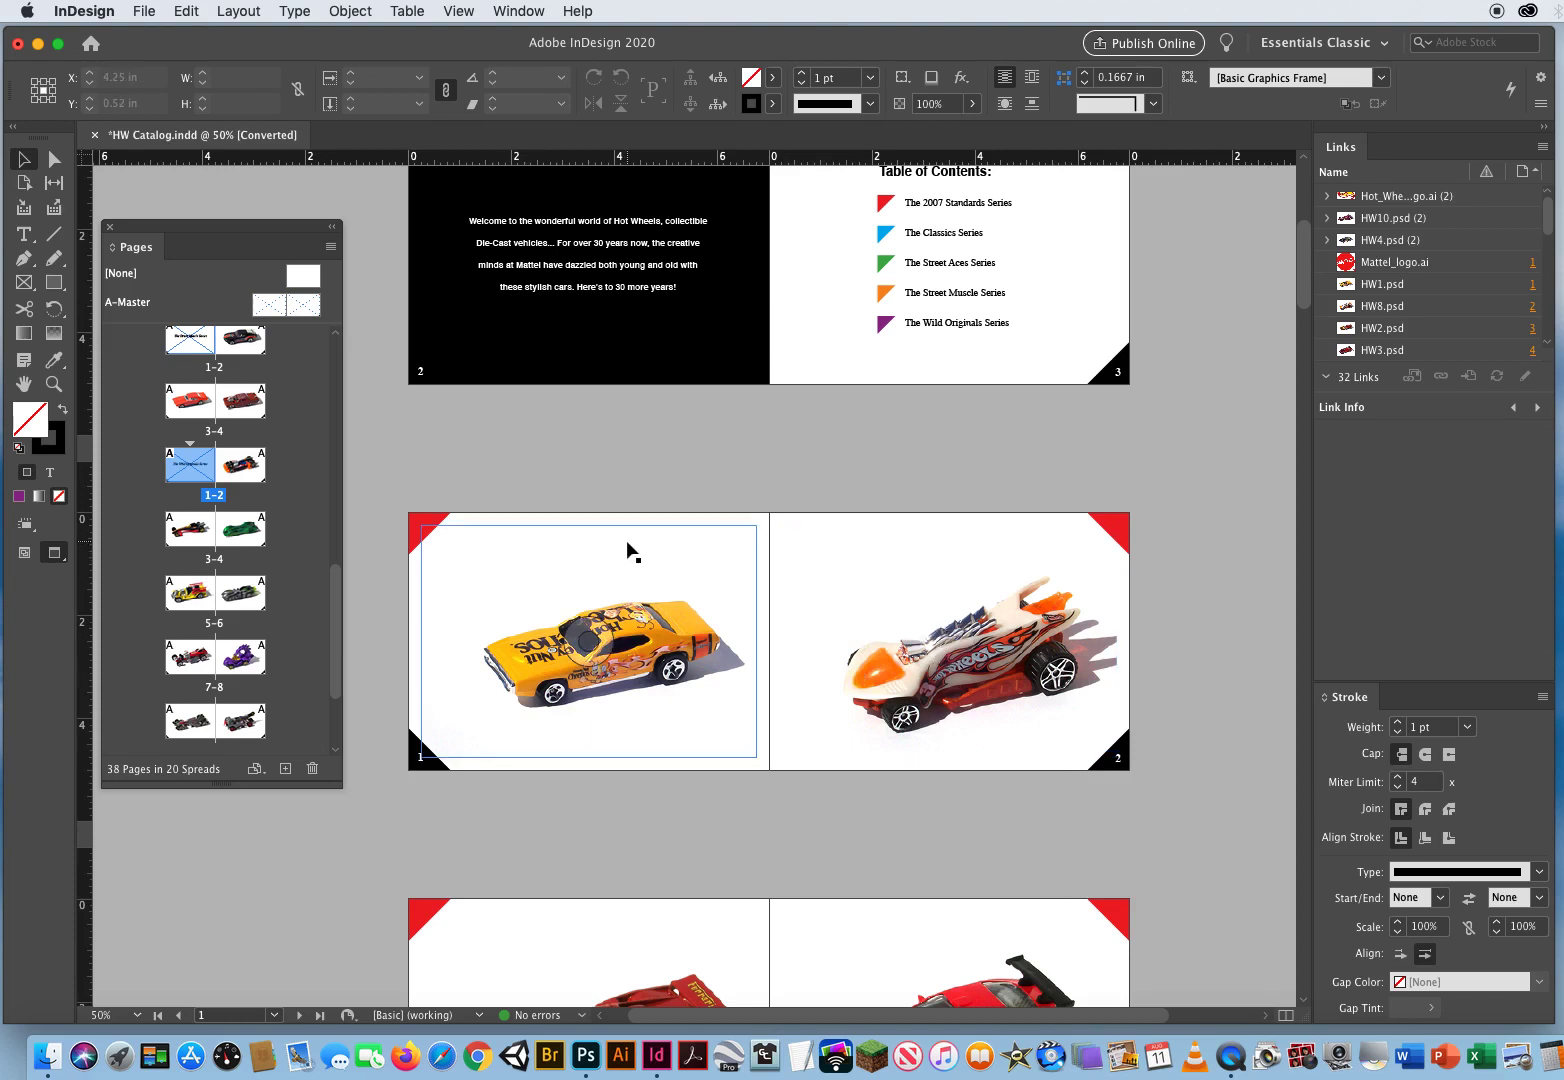
{"action": "left_click_drag", "start_coordinate": [172, 226], "coordinate": [198, 230]}
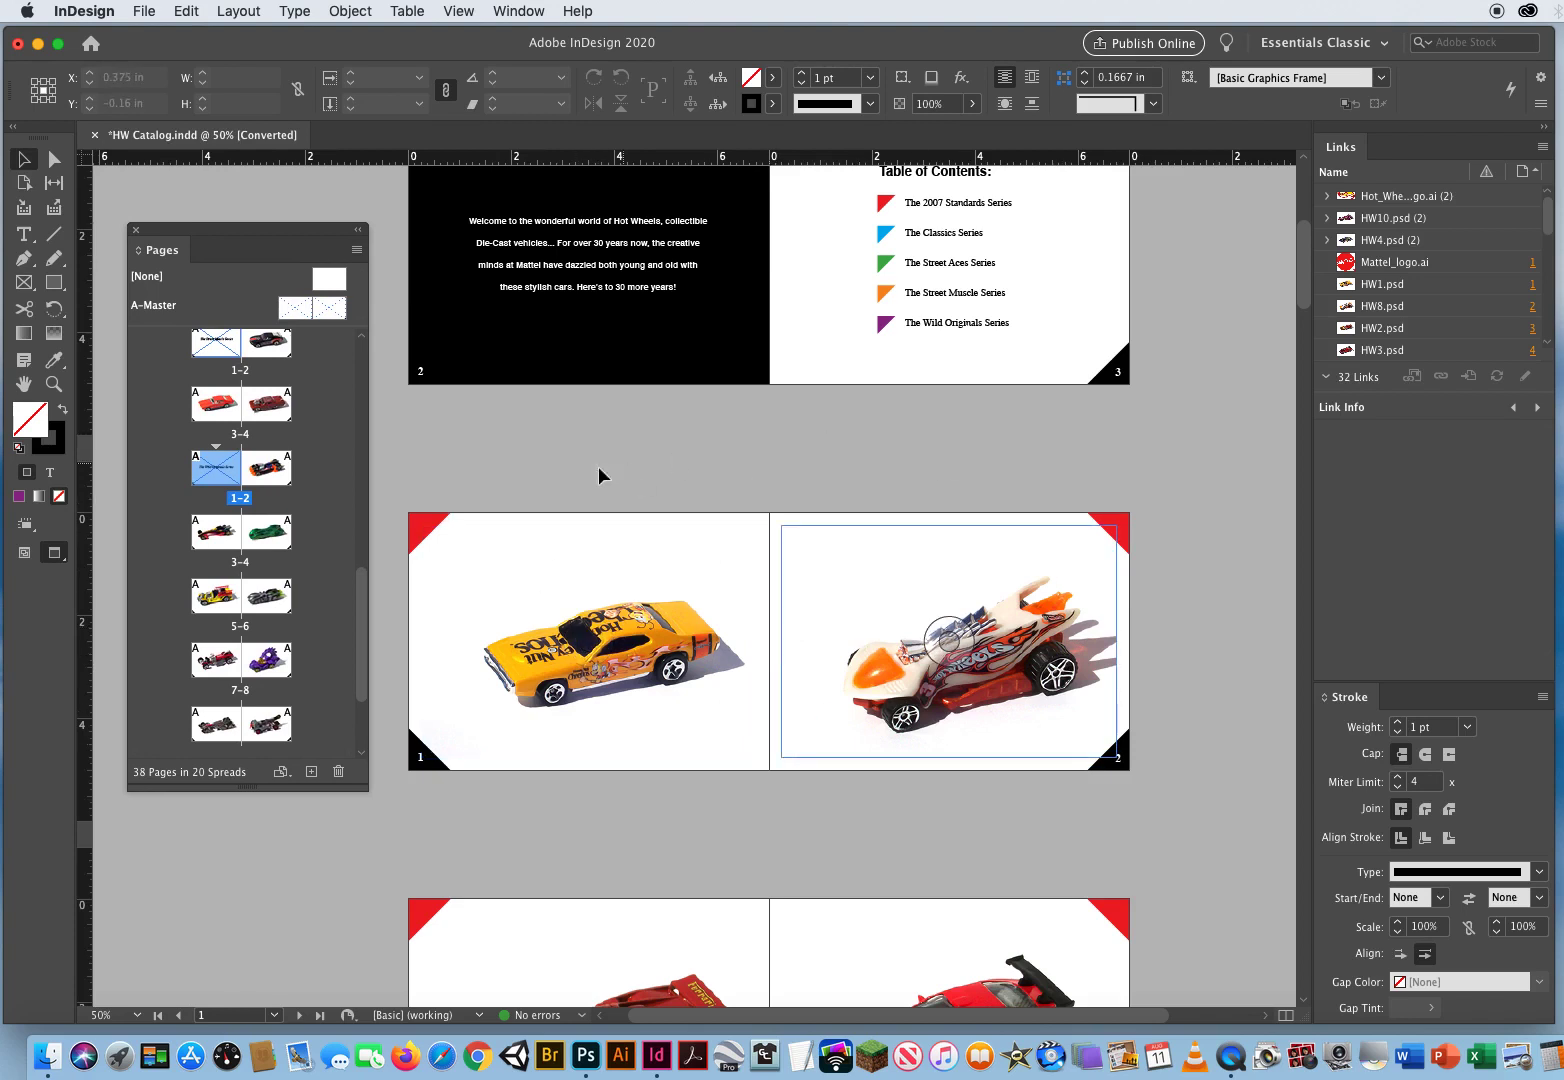